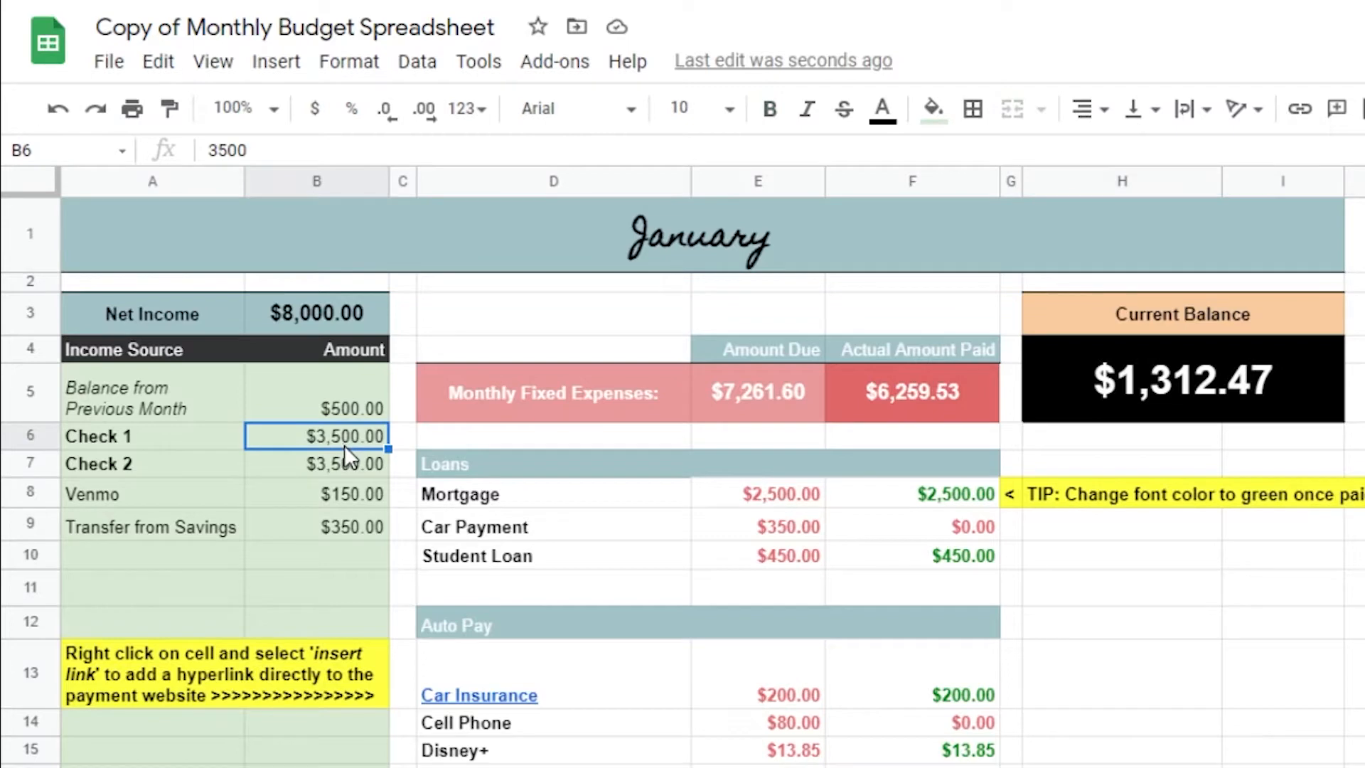
# Add PayPal as an income source in row 10 with an amount of 50
pyautogui.click(341, 464)
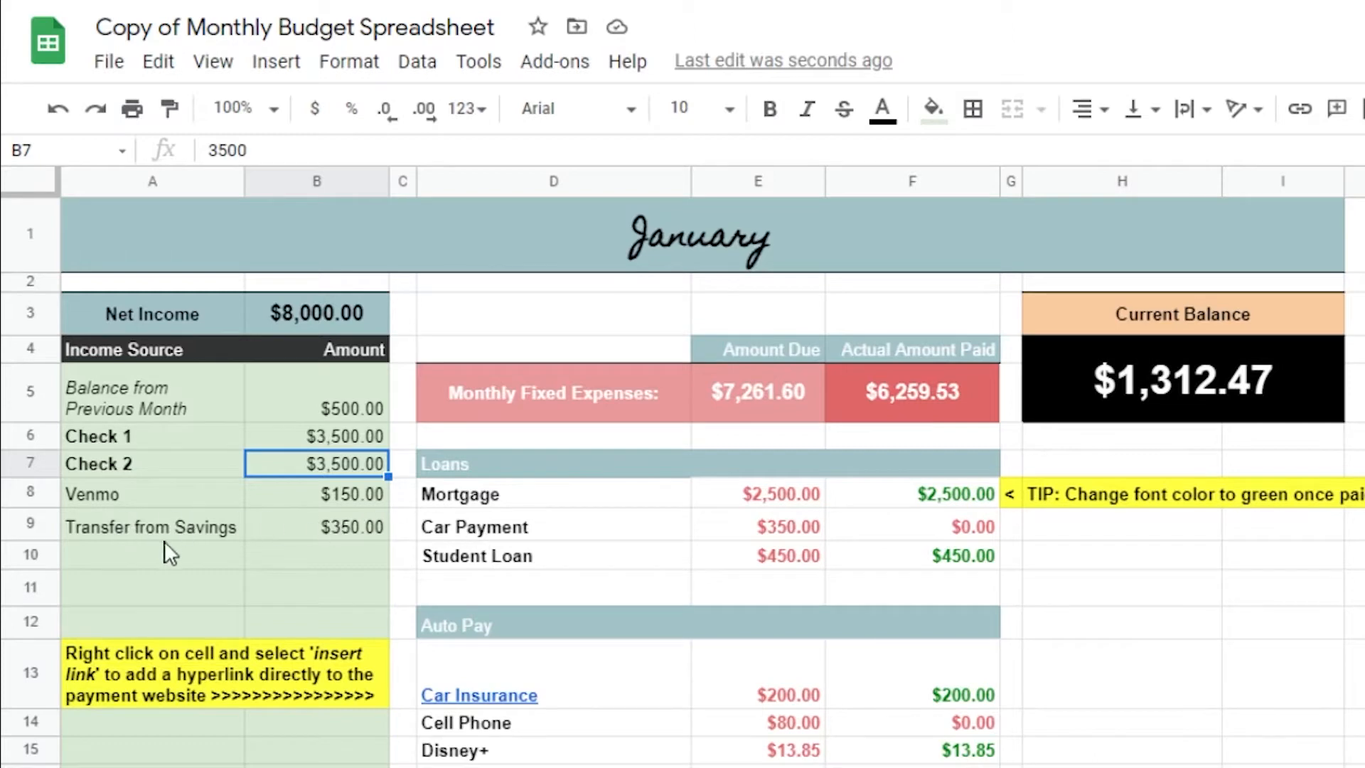
pyautogui.doubleClick(138, 552)
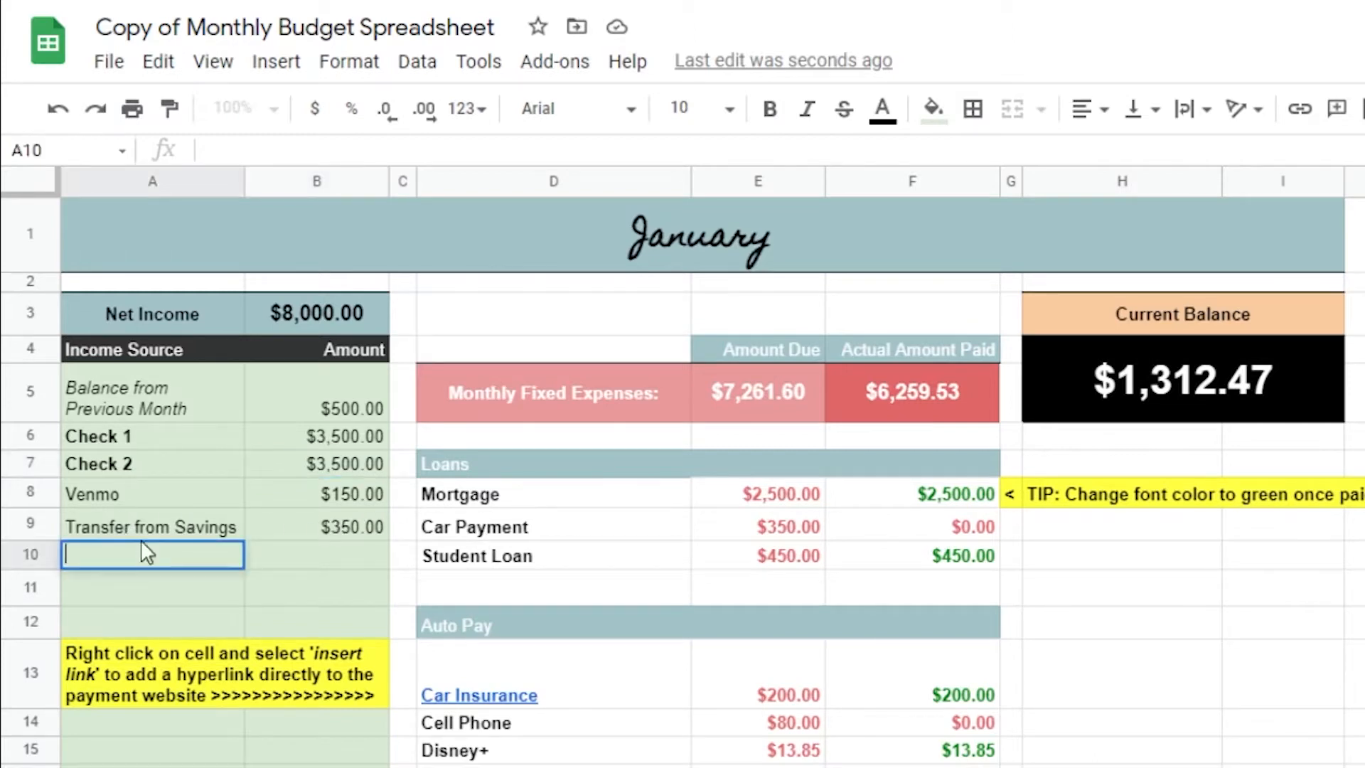
pyautogui.write('PayPal')
pyautogui.click(288, 567)
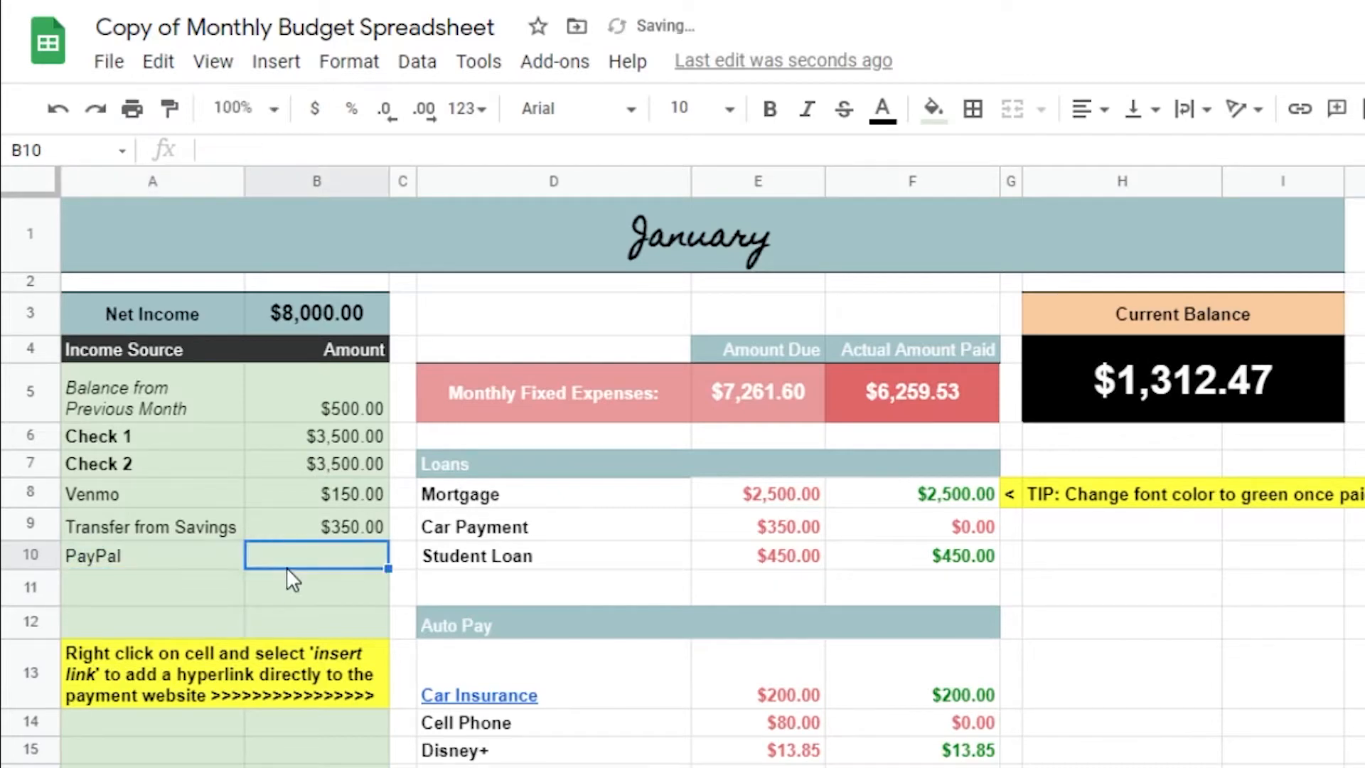
pyautogui.write('50')
pyautogui.press('Return')
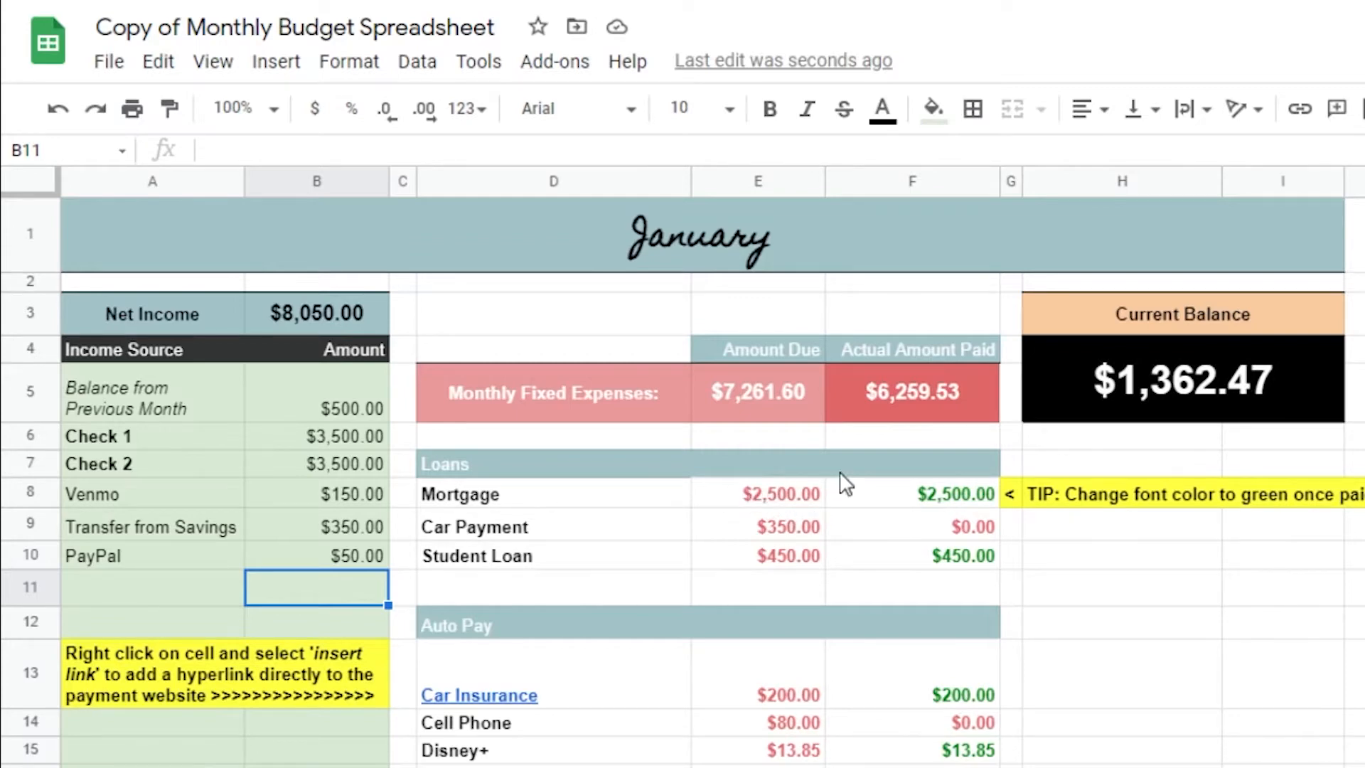
# Reset the actual amounts paid for Mortgage and Student Loan to $0.00 by copying the Car Payment paid cell
pyautogui.click(925, 502)
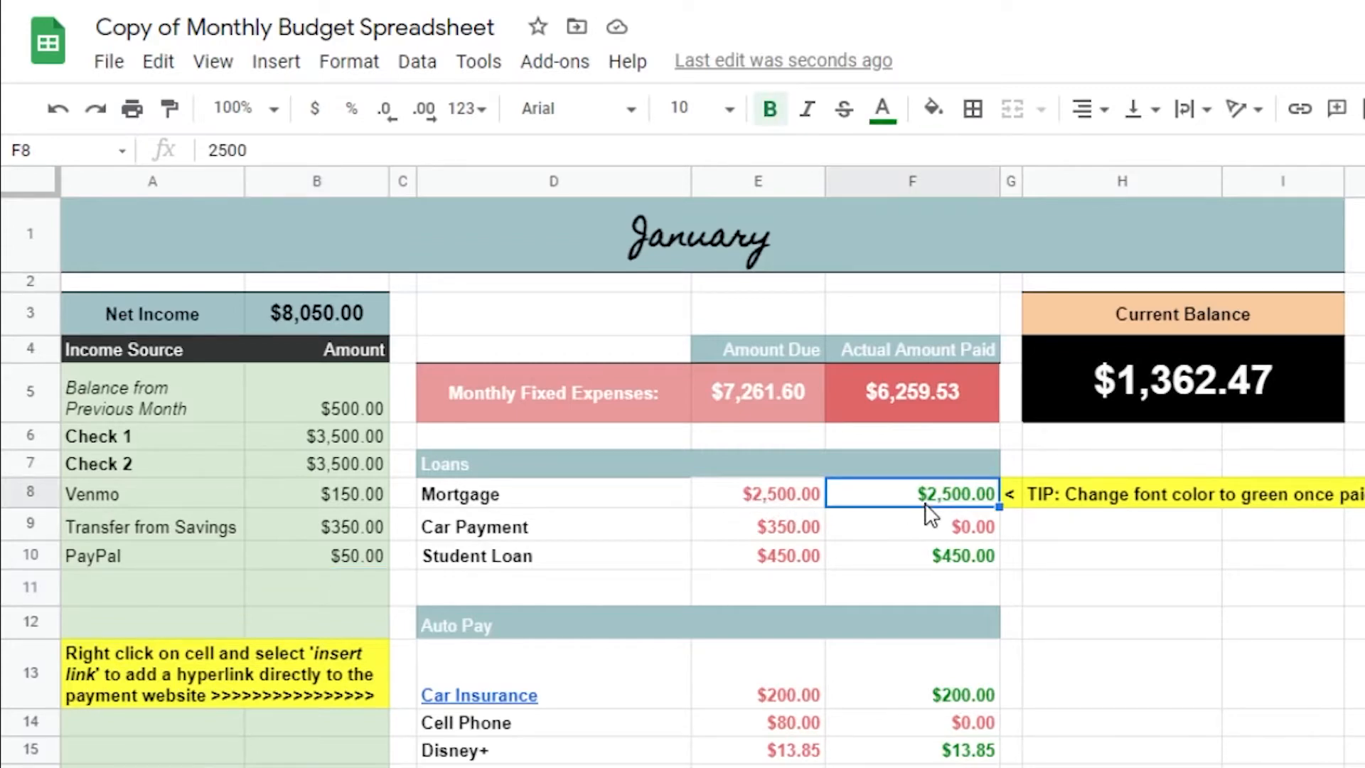
pyautogui.click(977, 542)
pyautogui.hotkey('ctrl', 'c')
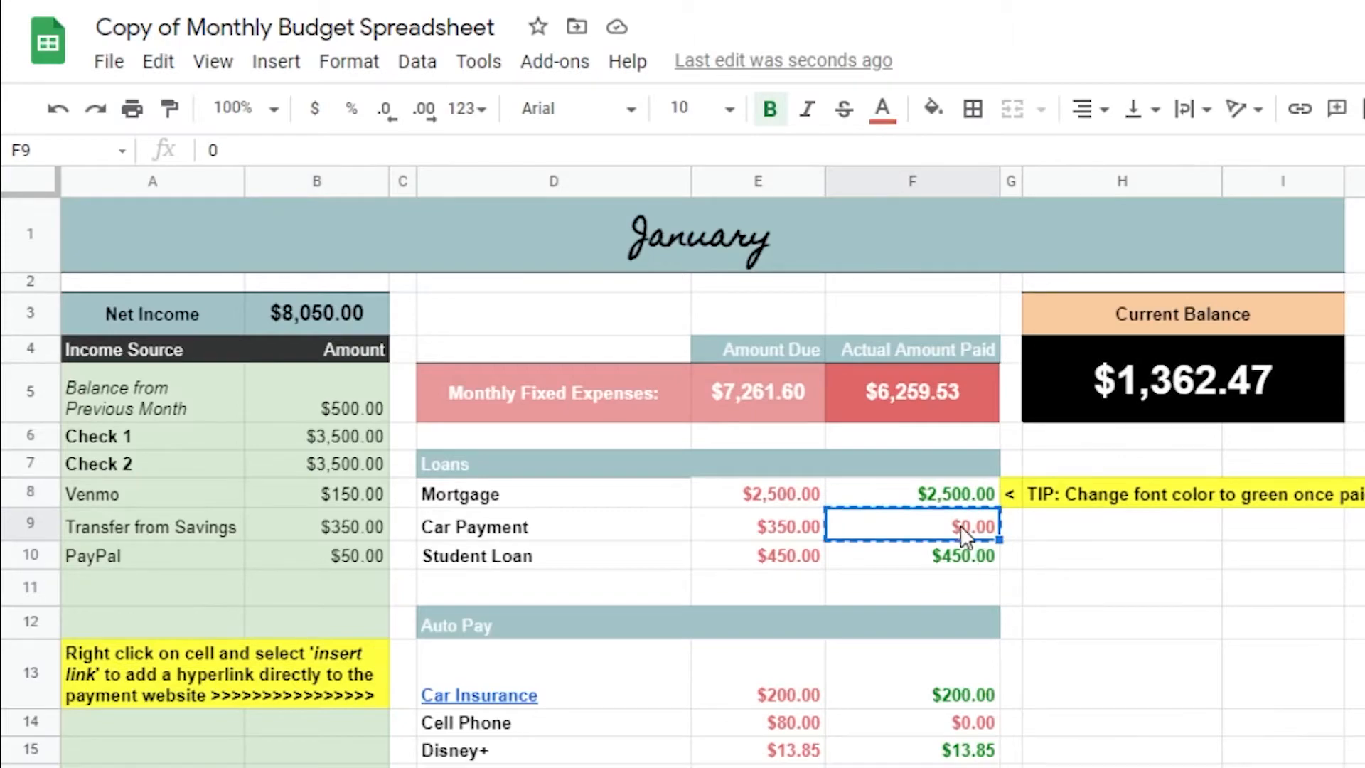
pyautogui.click(953, 497)
pyautogui.hotkey('ctrl', 'v')
pyautogui.click(964, 558)
pyautogui.hotkey('ctrl', 'v')
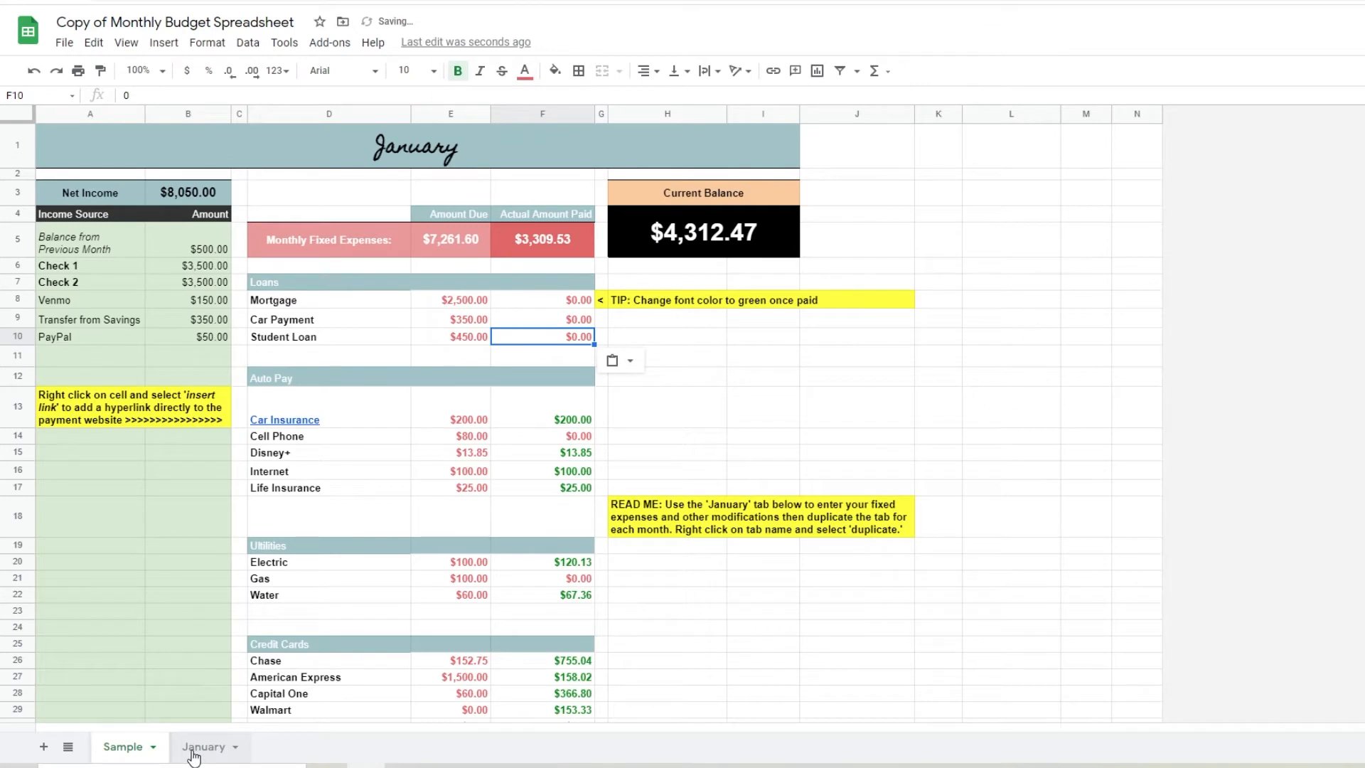
# View the January sheet, and review the Sample sheet's expense categories from Loans down to the misc purchases log
pyautogui.click(194, 753)
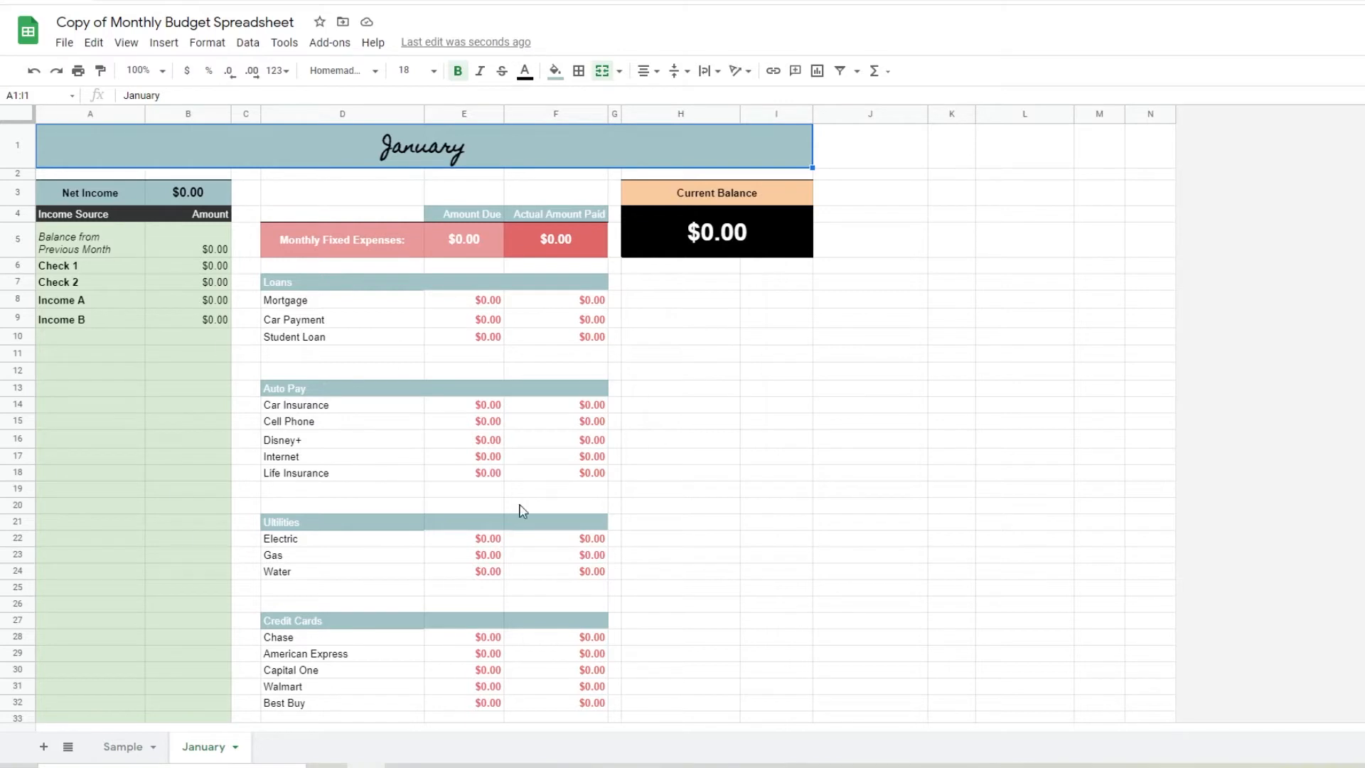
pyautogui.click(125, 755)
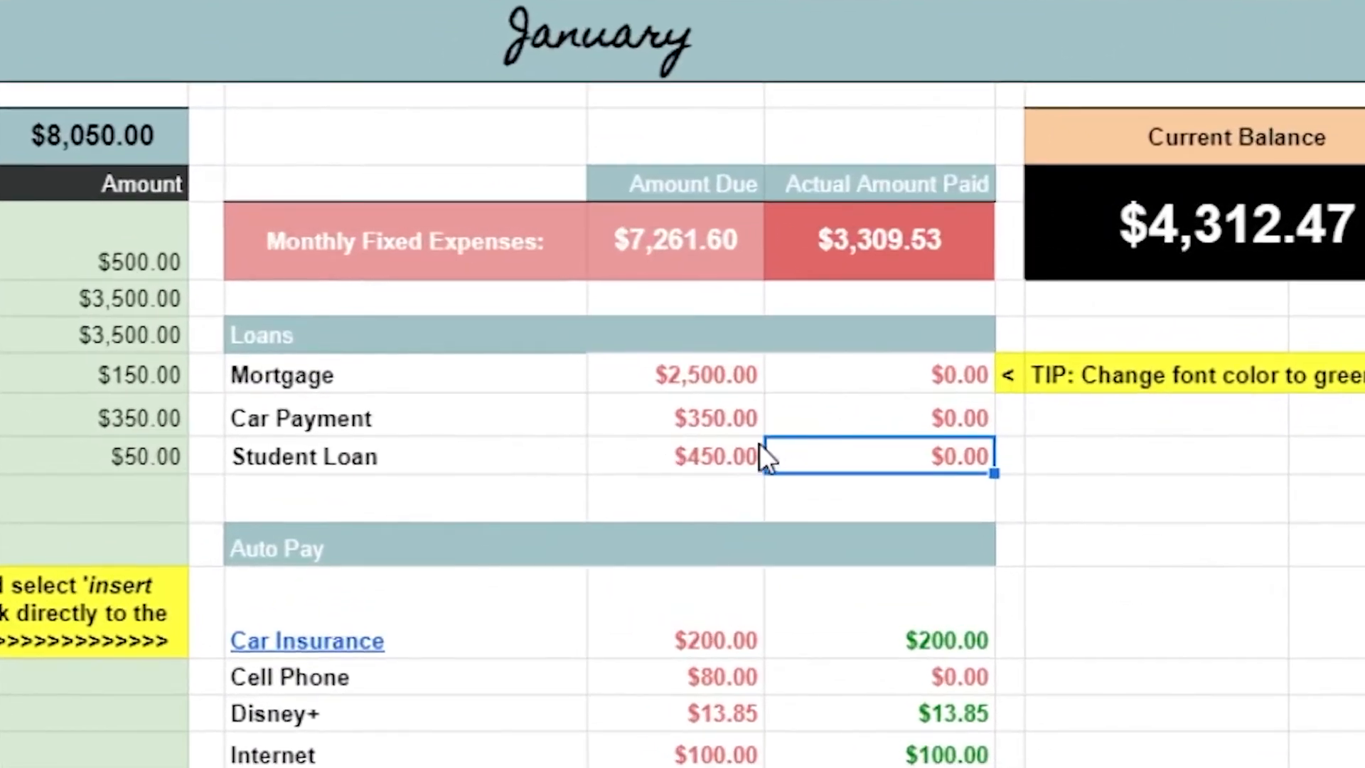
pyautogui.scroll(-1, 359, 561)
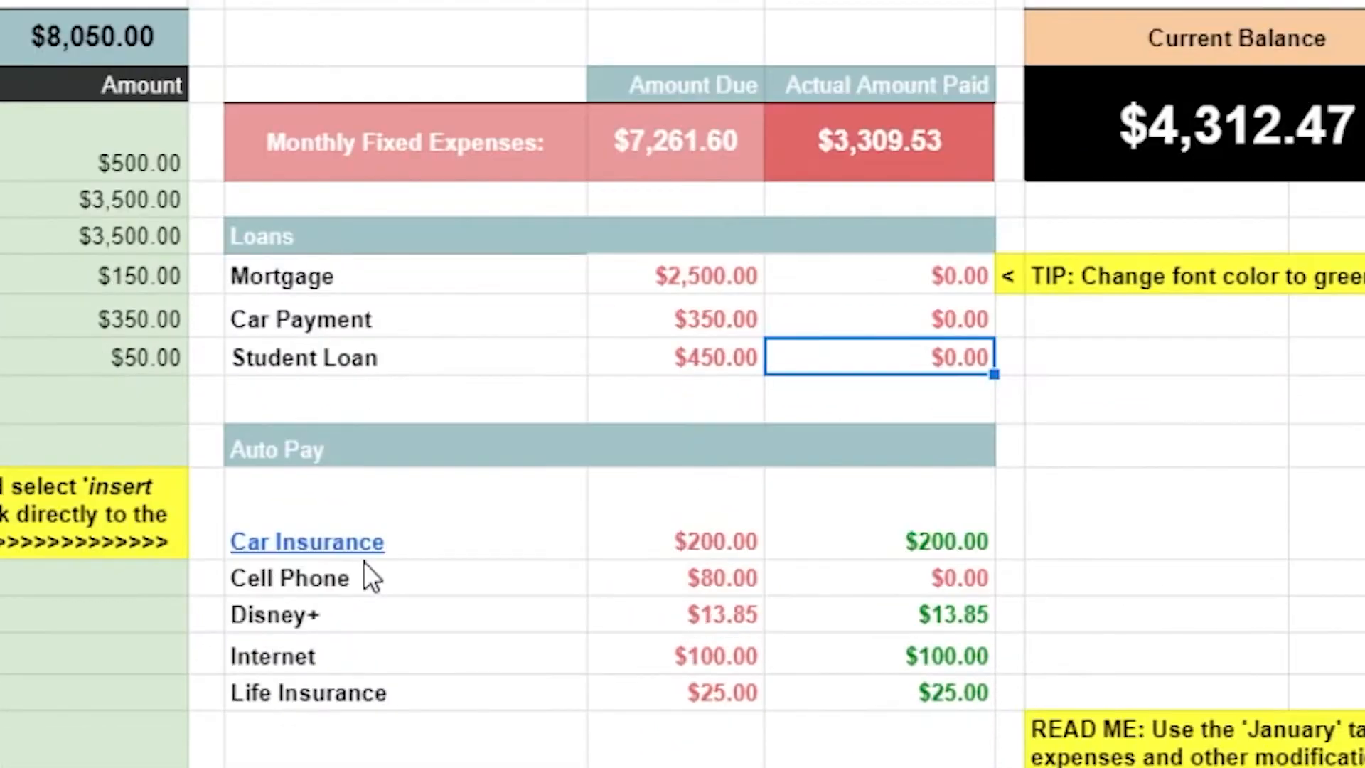
pyautogui.moveTo(331, 543)
pyautogui.scroll(-1, 758, 588)
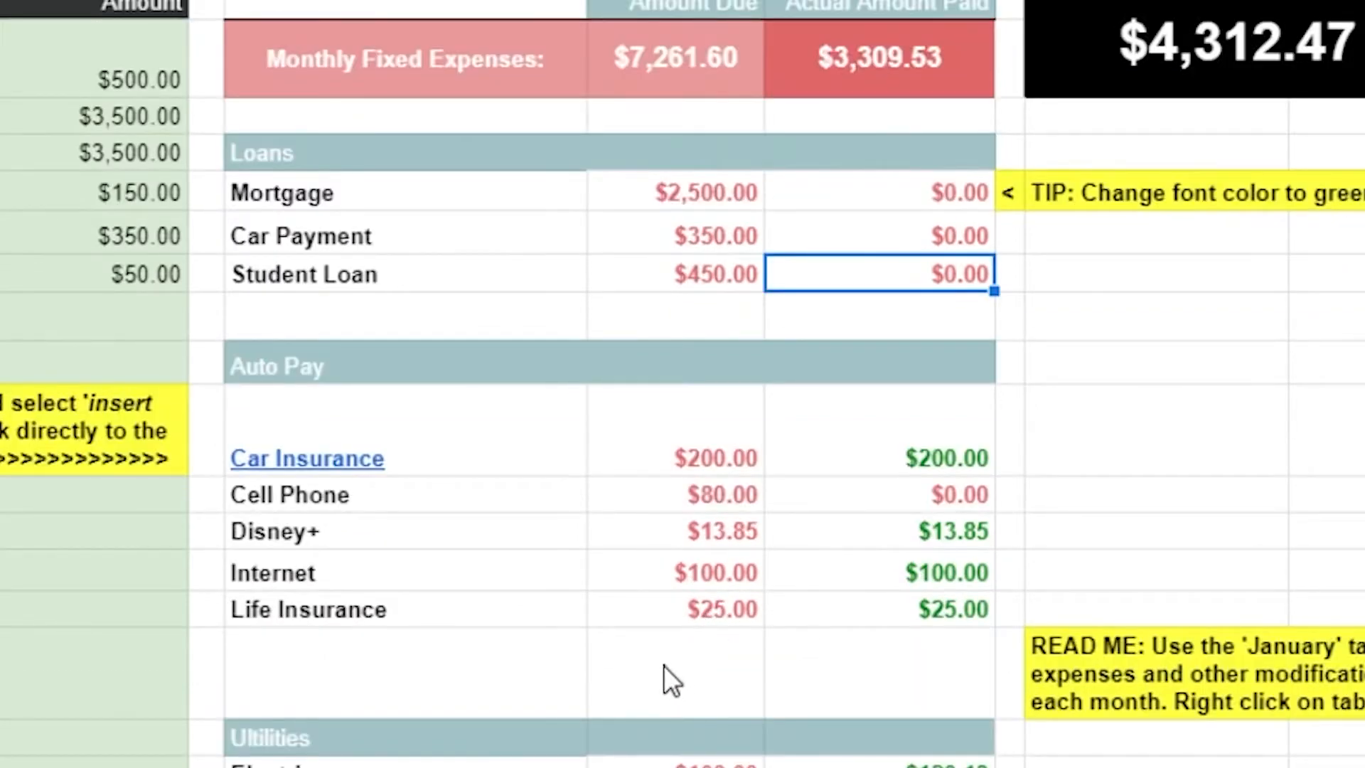
pyautogui.scroll(-5, 667, 663)
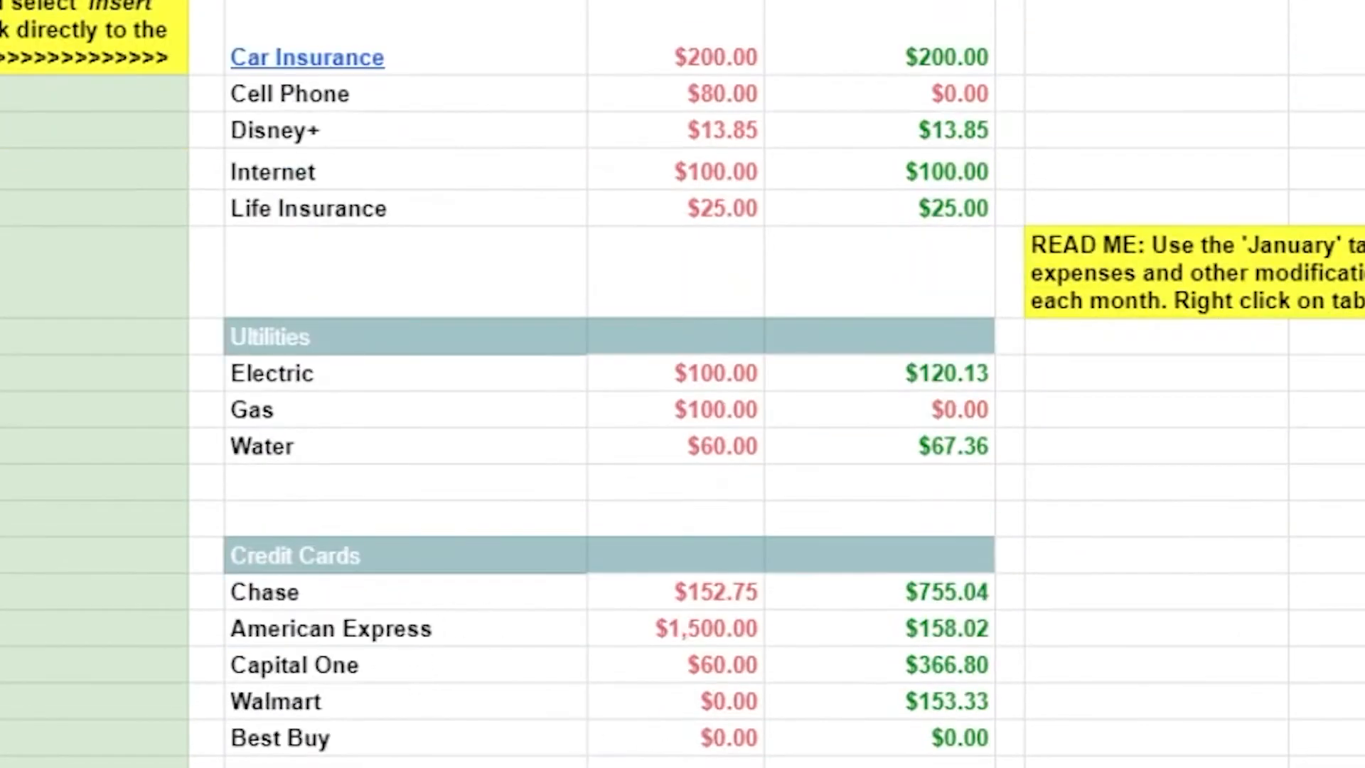
pyautogui.scroll(-1, 683, 384)
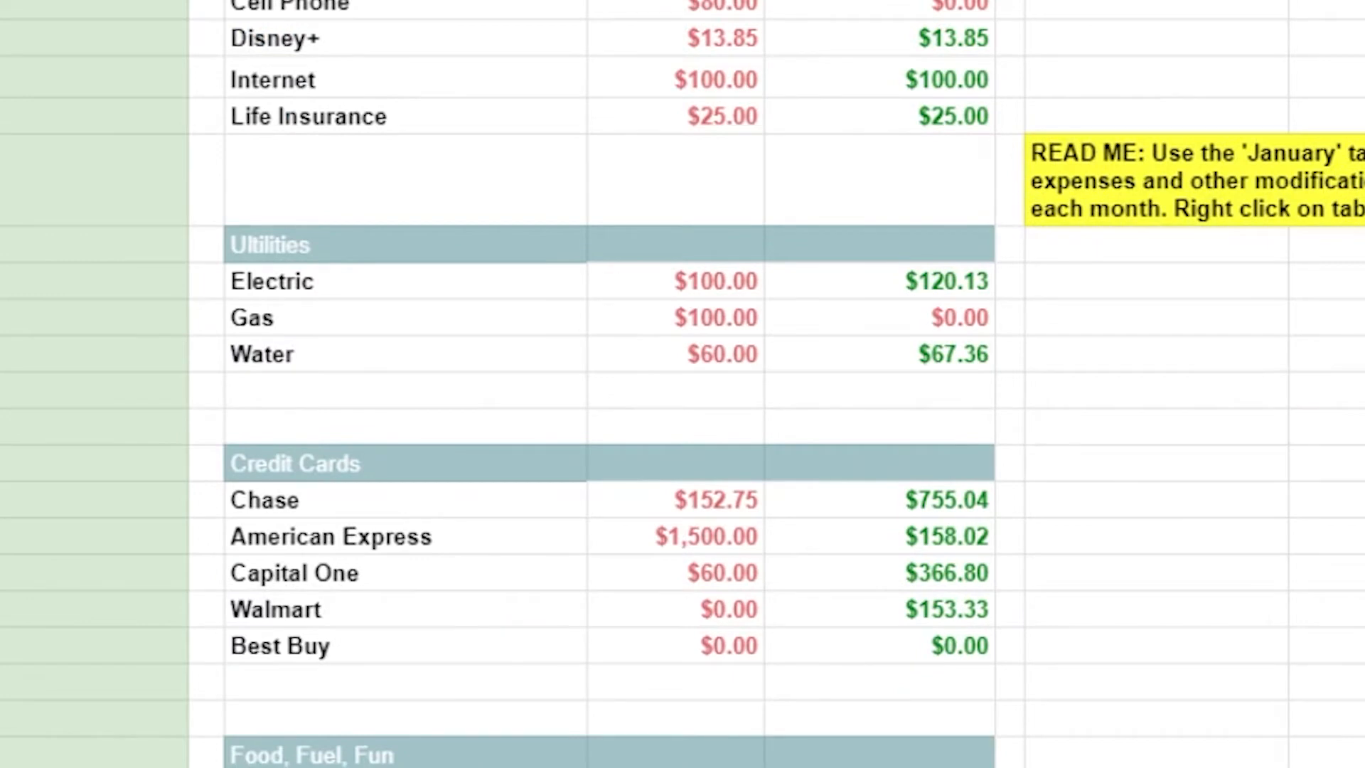
pyautogui.scroll(-4, 417, 747)
pyautogui.scroll(-1, 327, 679)
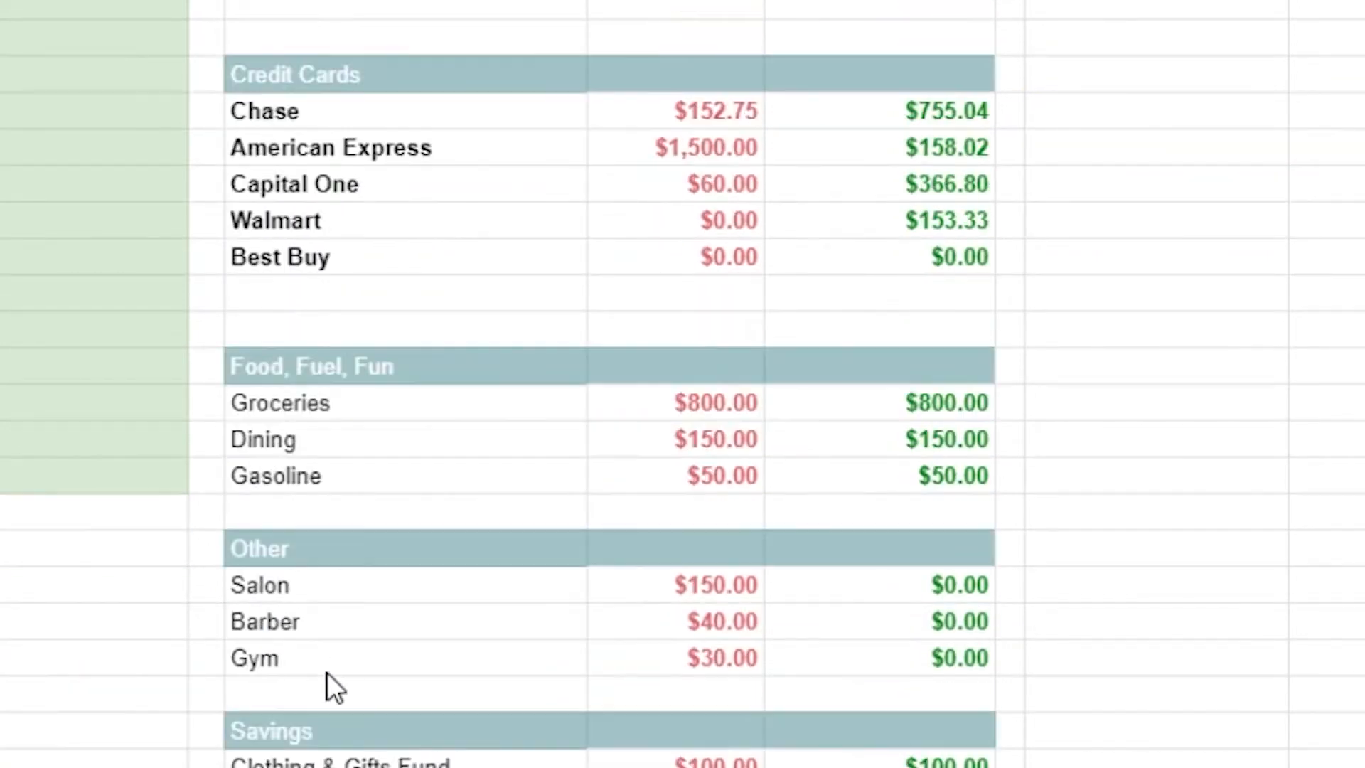
pyautogui.scroll(-3, 402, 636)
pyautogui.scroll(2, 426, 685)
pyautogui.scroll(-4, 417, 670)
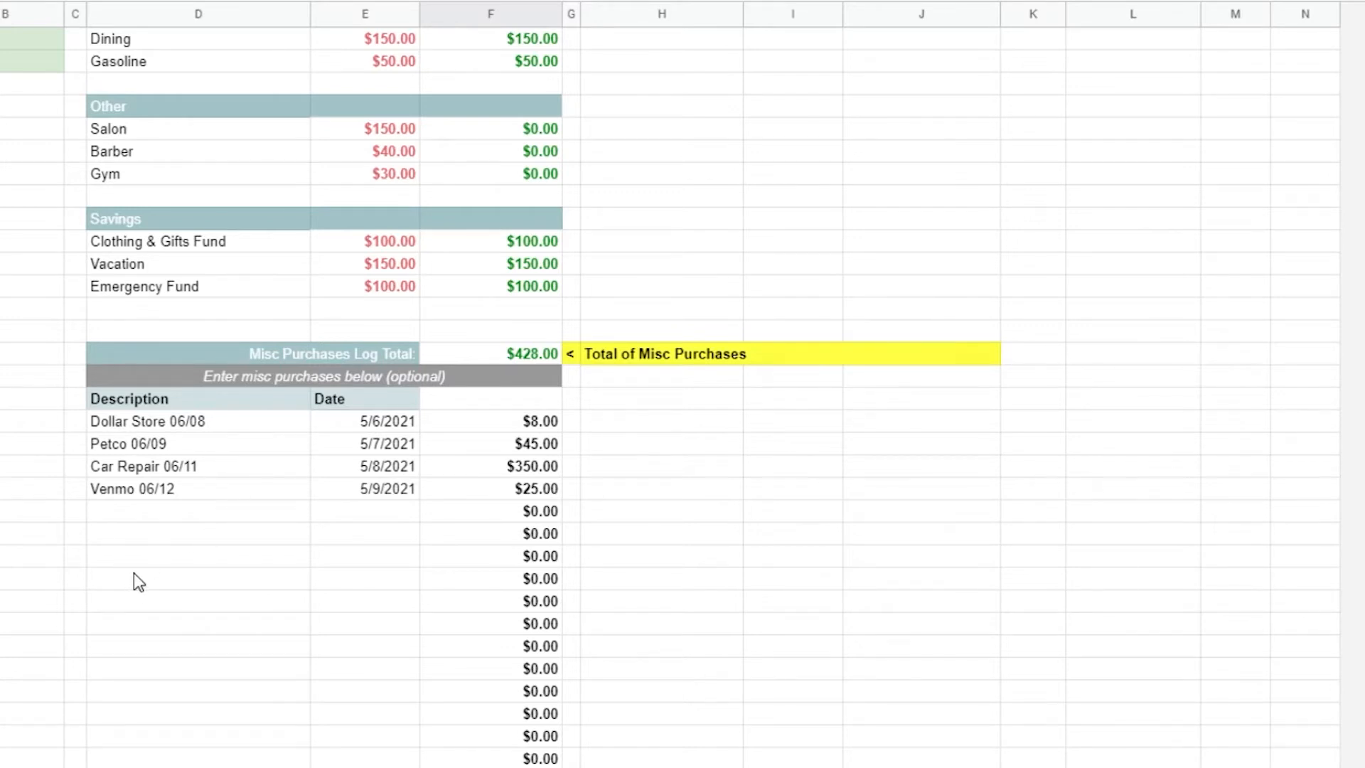
# Log a misc purchase in the first empty row with description Wawa, date 5/9/2021 and amount 3.50
pyautogui.click(141, 510)
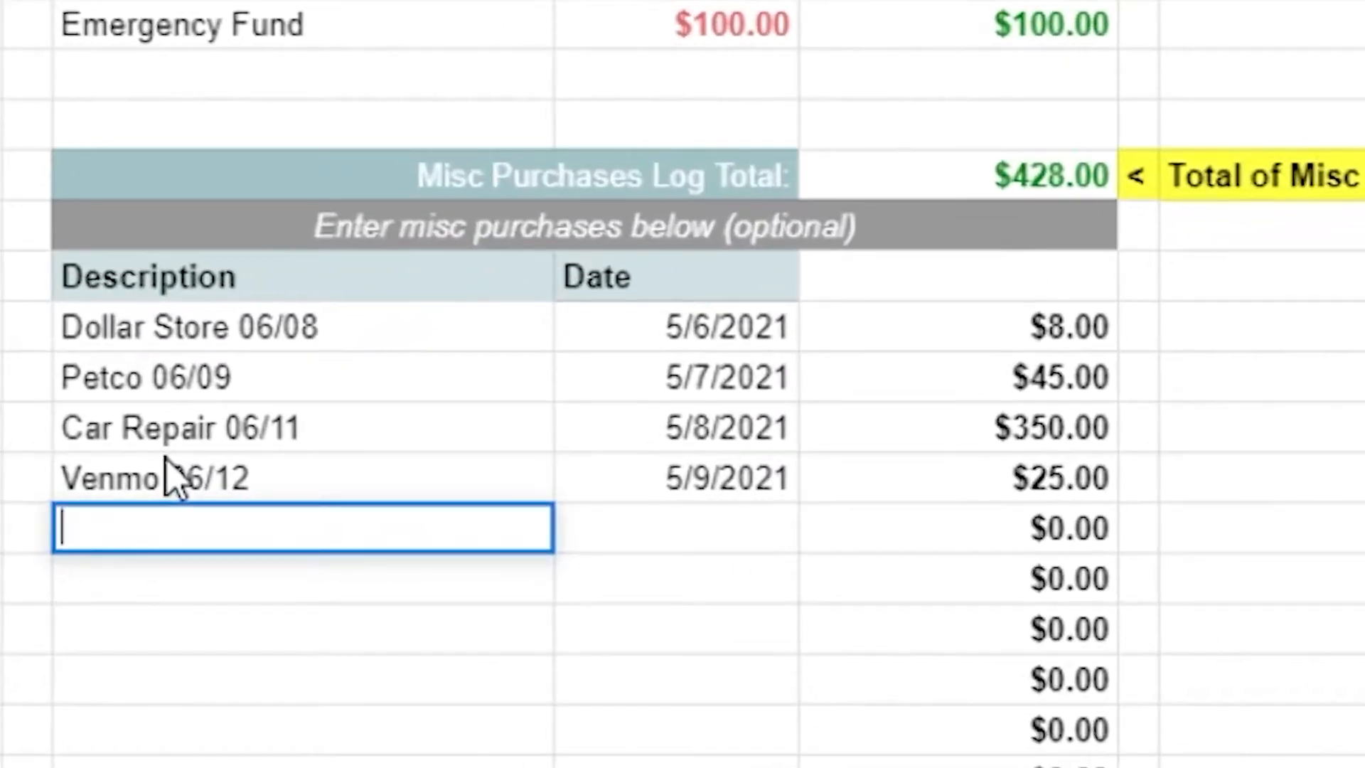
pyautogui.write('Wawa')
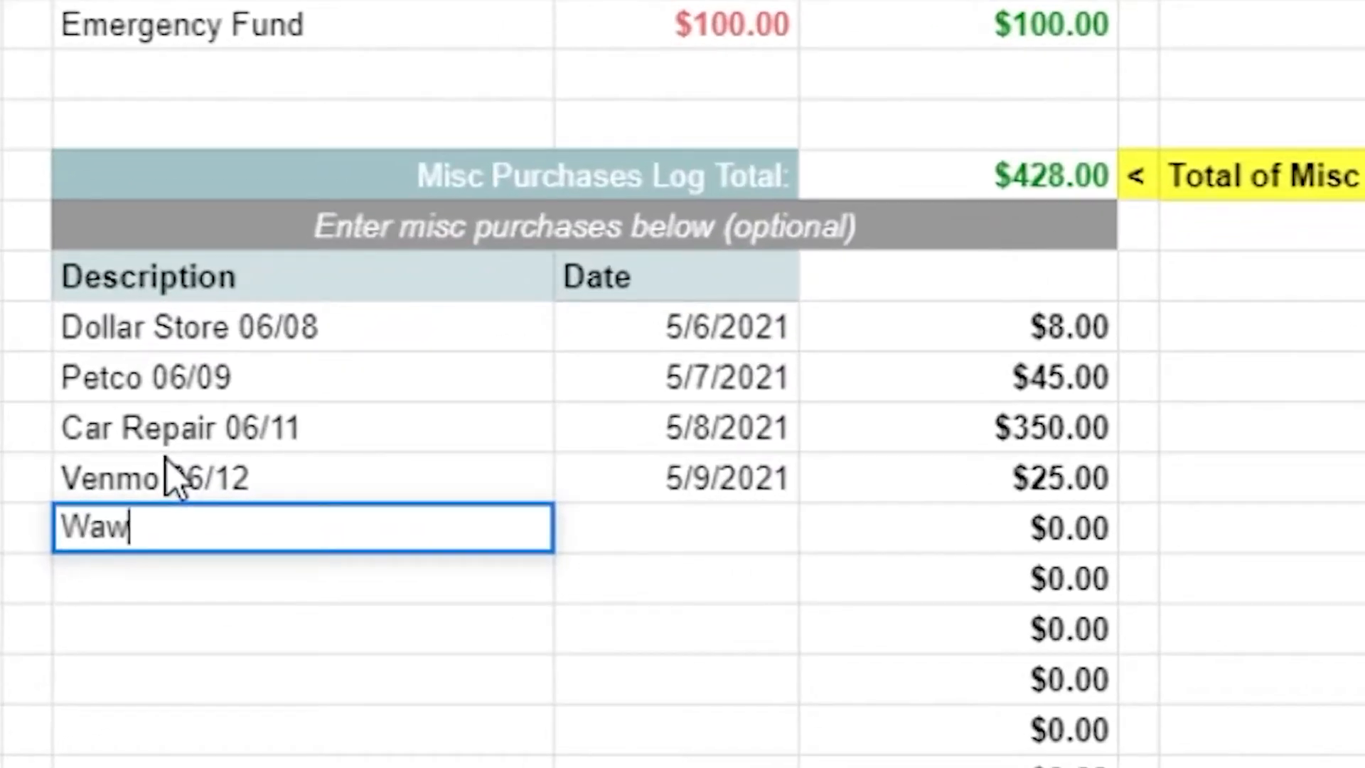
pyautogui.click(753, 540)
pyautogui.doubleClick(599, 518)
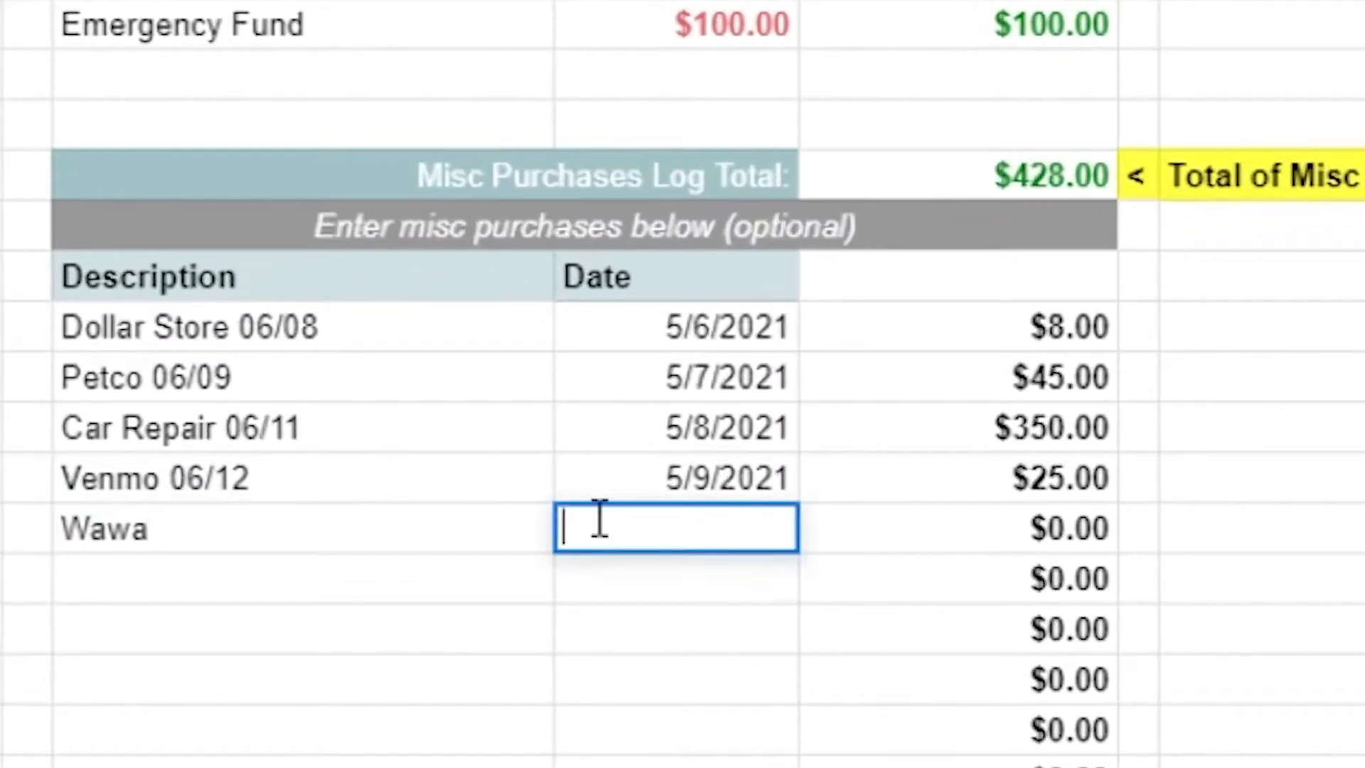
pyautogui.write('5/9/2021')
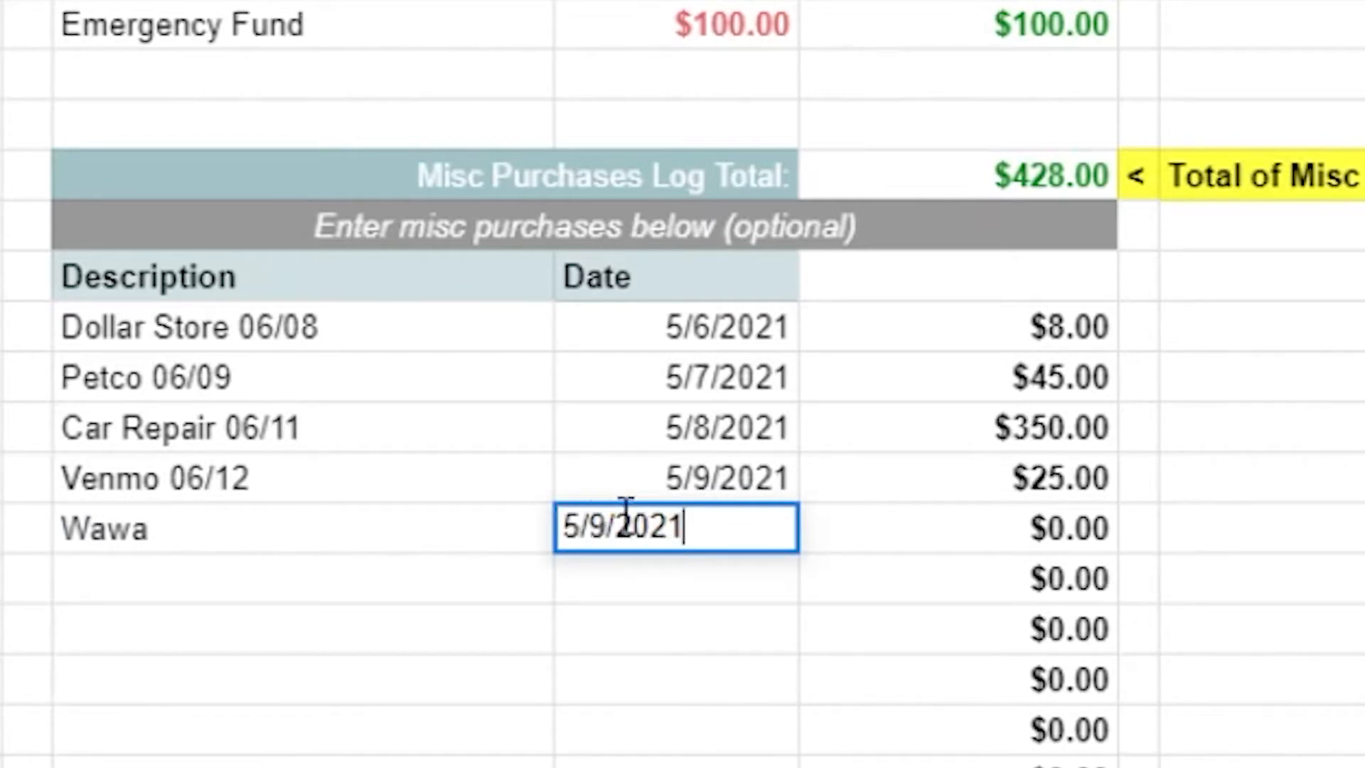
pyautogui.press('Return')
pyautogui.doubleClick(978, 539)
pyautogui.write('3.50')
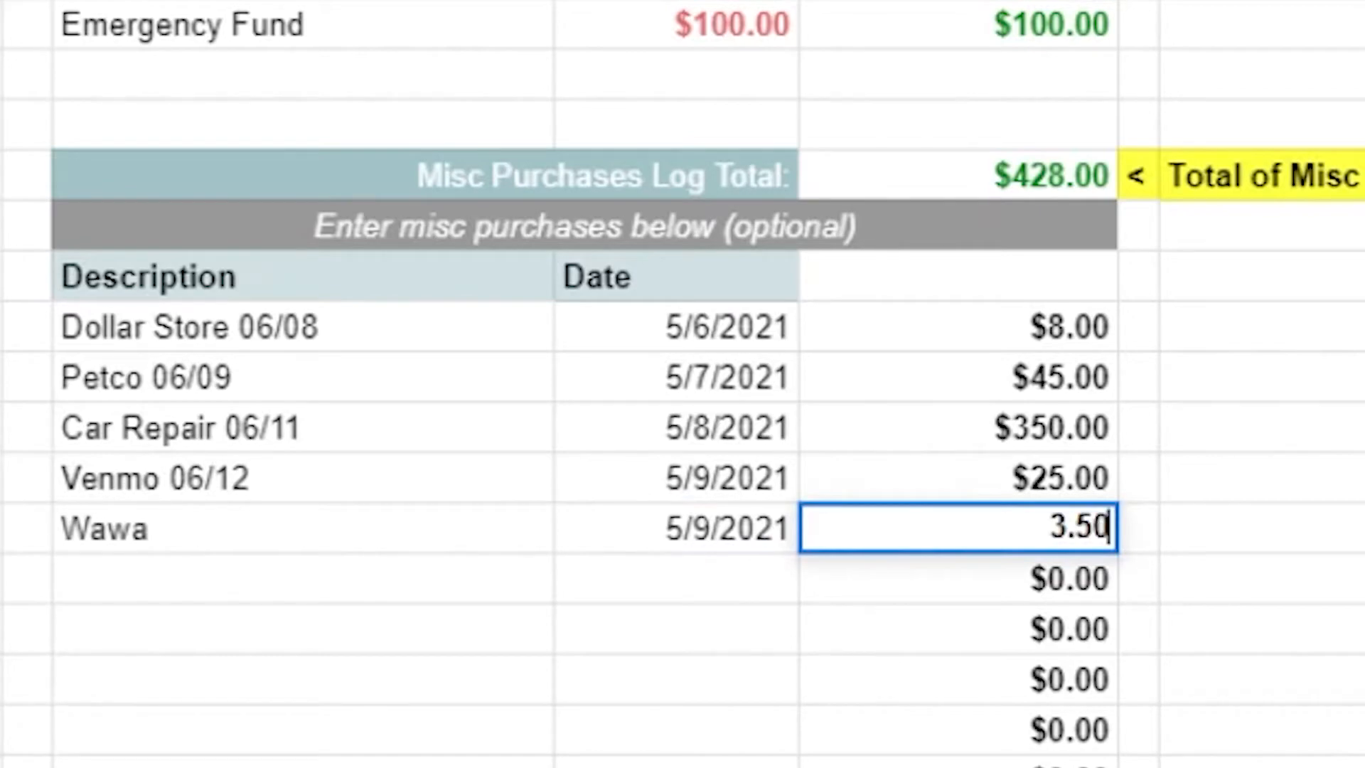
pyautogui.press('Return')
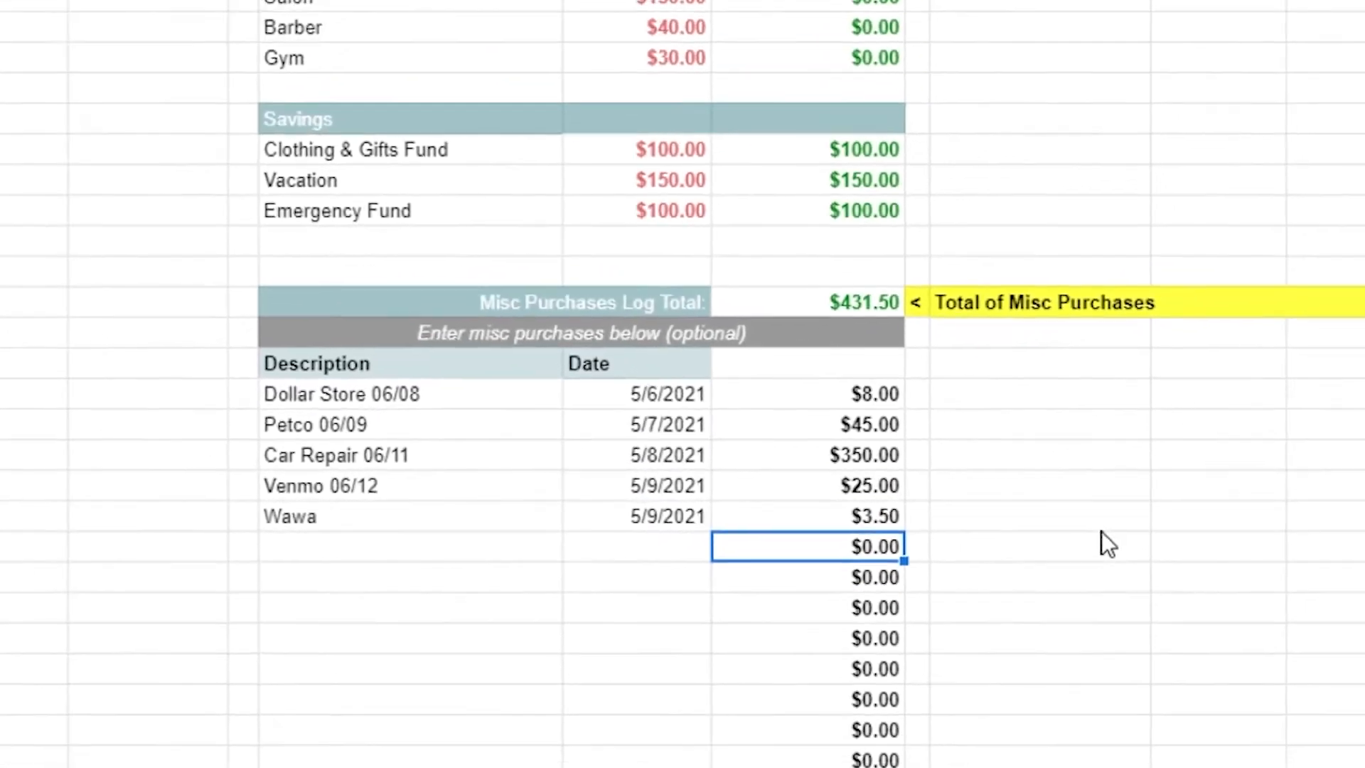
# Try 5000 as the Mortgage amount due in the Loans section, and undo the change
pyautogui.scroll(5, 973, 538)
pyautogui.scroll(3, 970, 526)
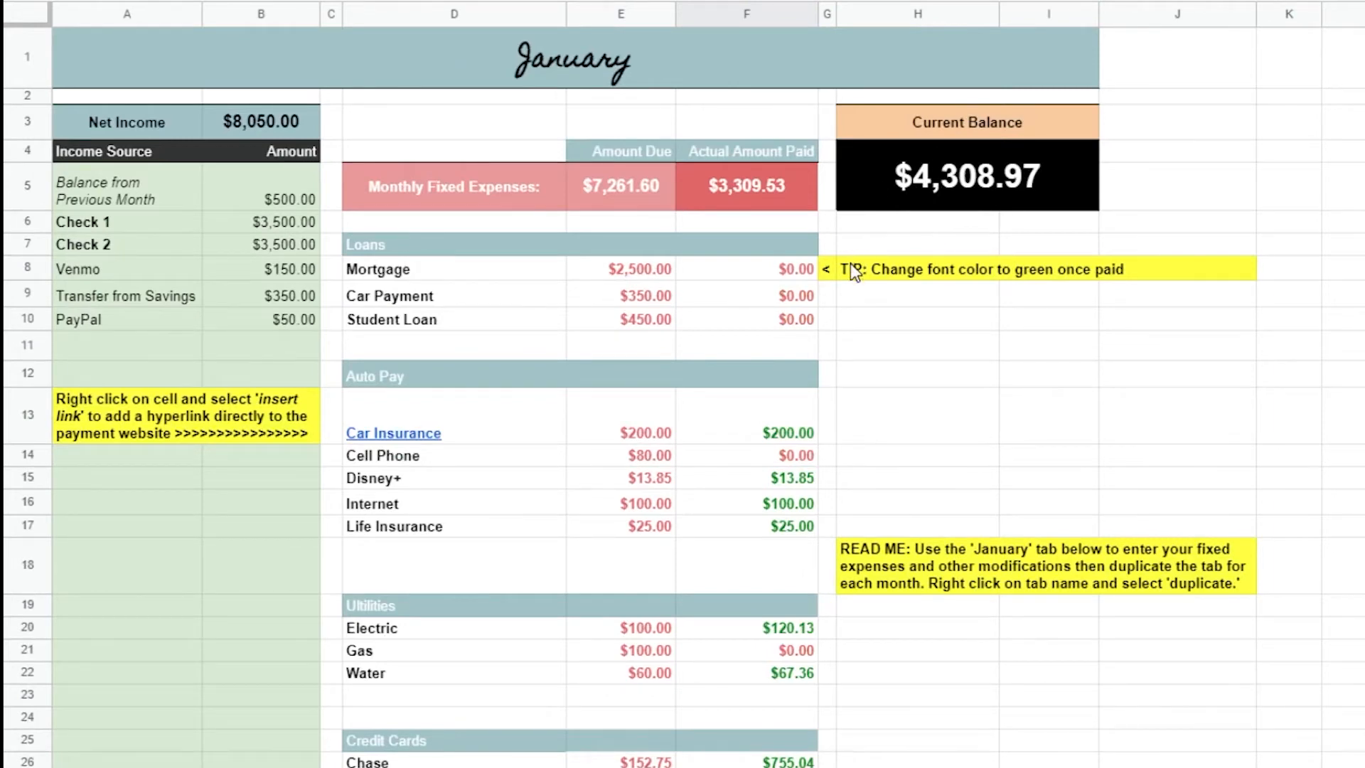
pyautogui.moveTo(617, 153); pyautogui.dragTo(627, 332)
pyautogui.click(636, 672)
pyautogui.doubleClick(640, 274)
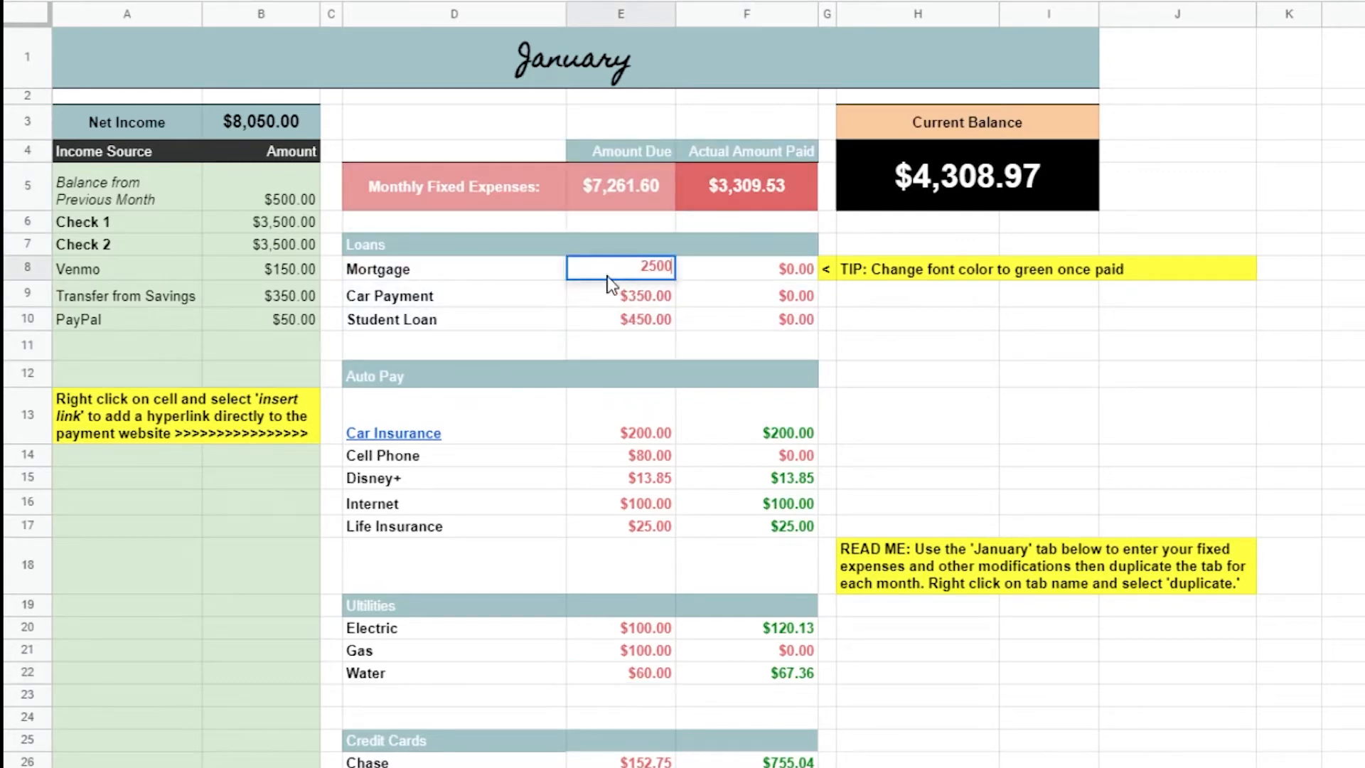
pyautogui.moveTo(615, 265); pyautogui.dragTo(858, 233)
pyautogui.write('5000')
pyautogui.press('Return')
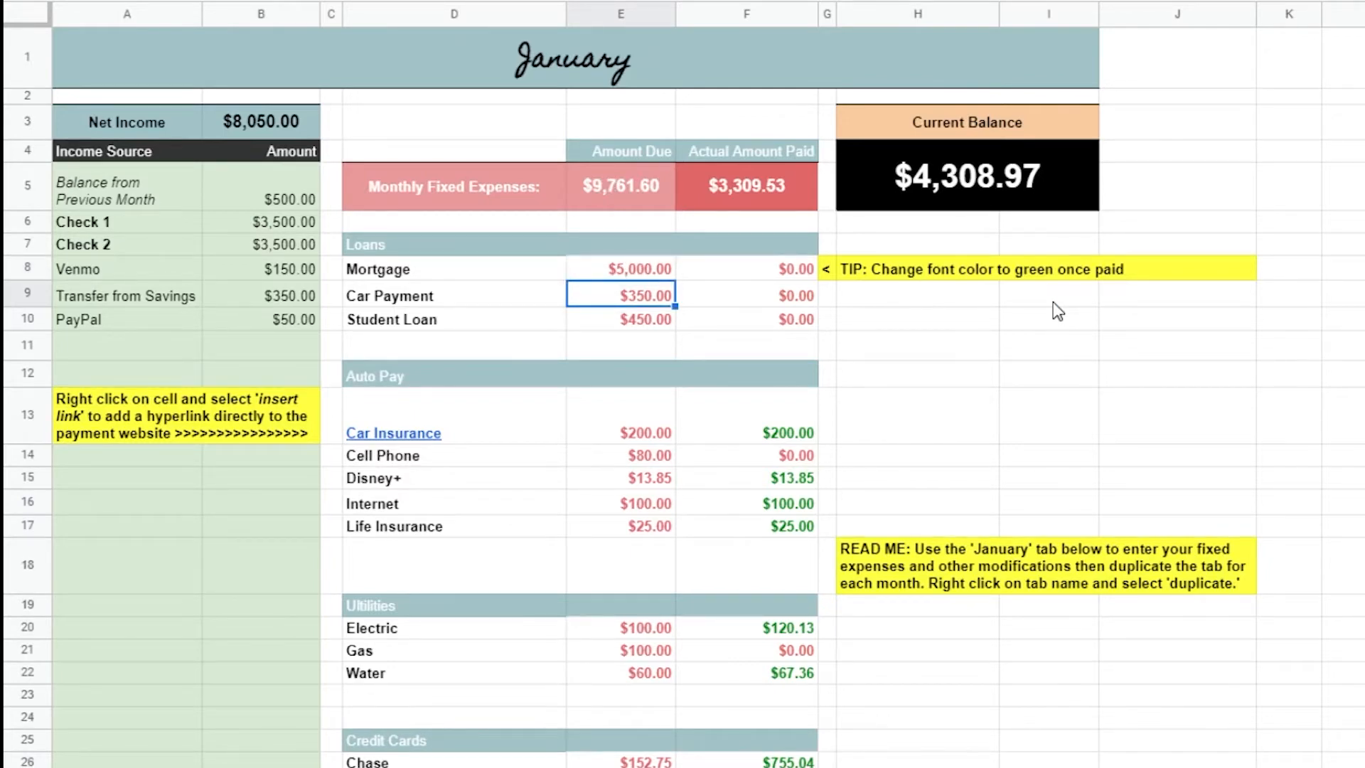
pyautogui.hotkey('ctrl', 'z')
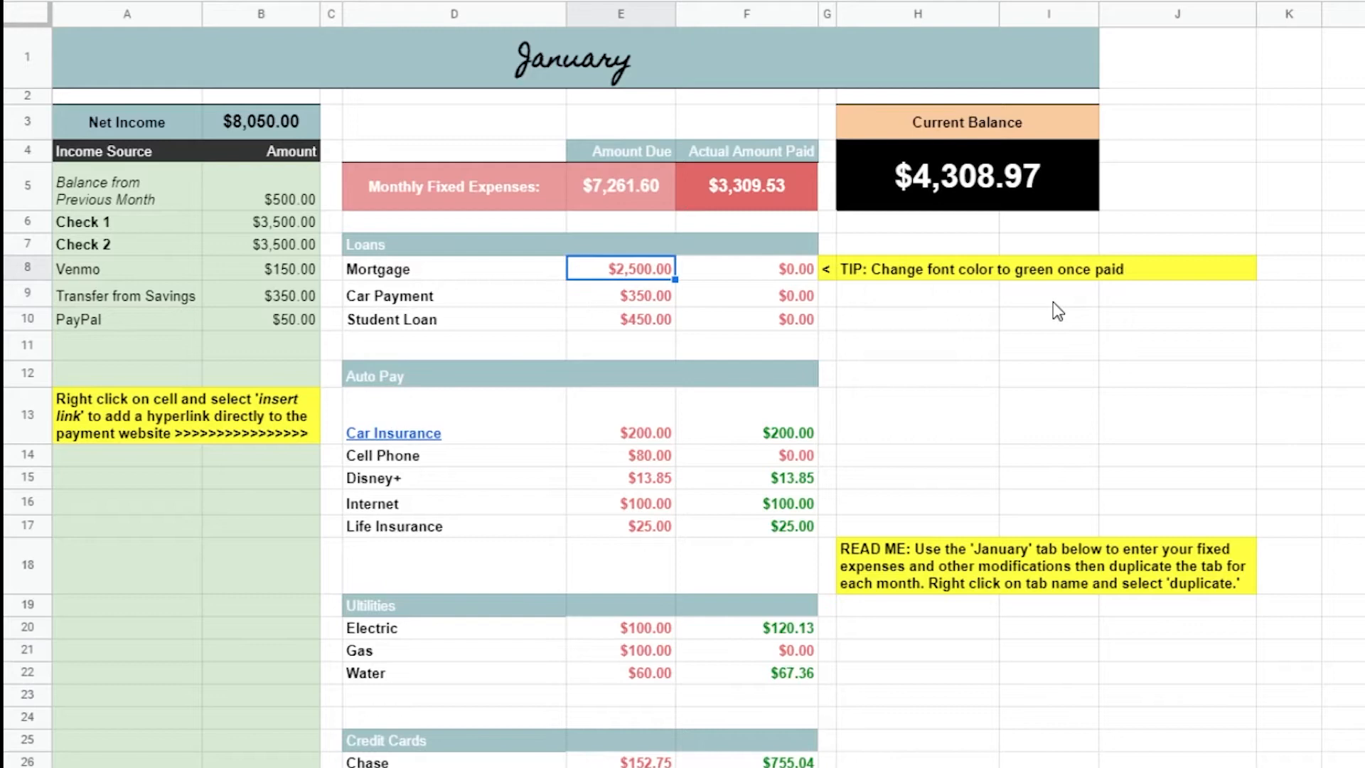
# Set the actual amount paid for Mortgage to 2500
pyautogui.doubleClick(778, 275)
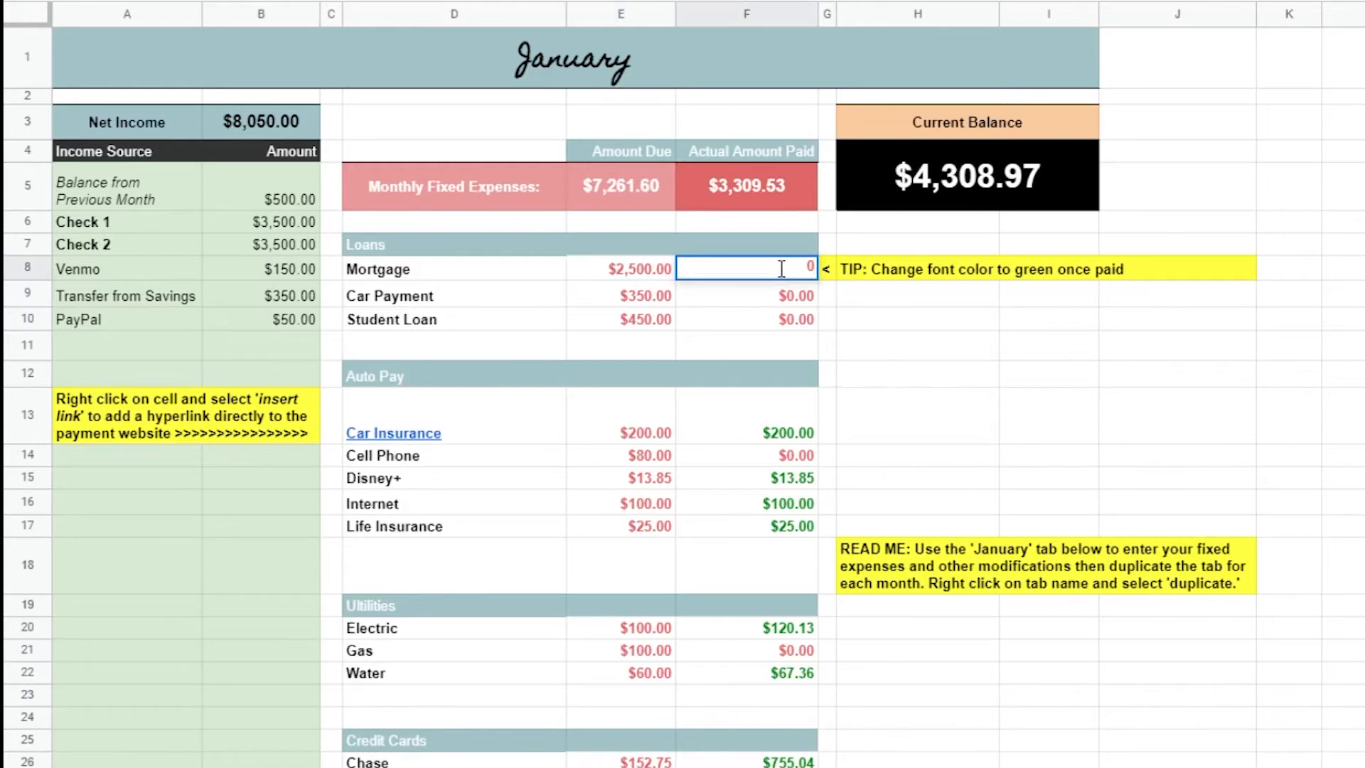
pyautogui.moveTo(781, 269); pyautogui.dragTo(816, 272)
pyautogui.write('2500')
pyautogui.press('Return')
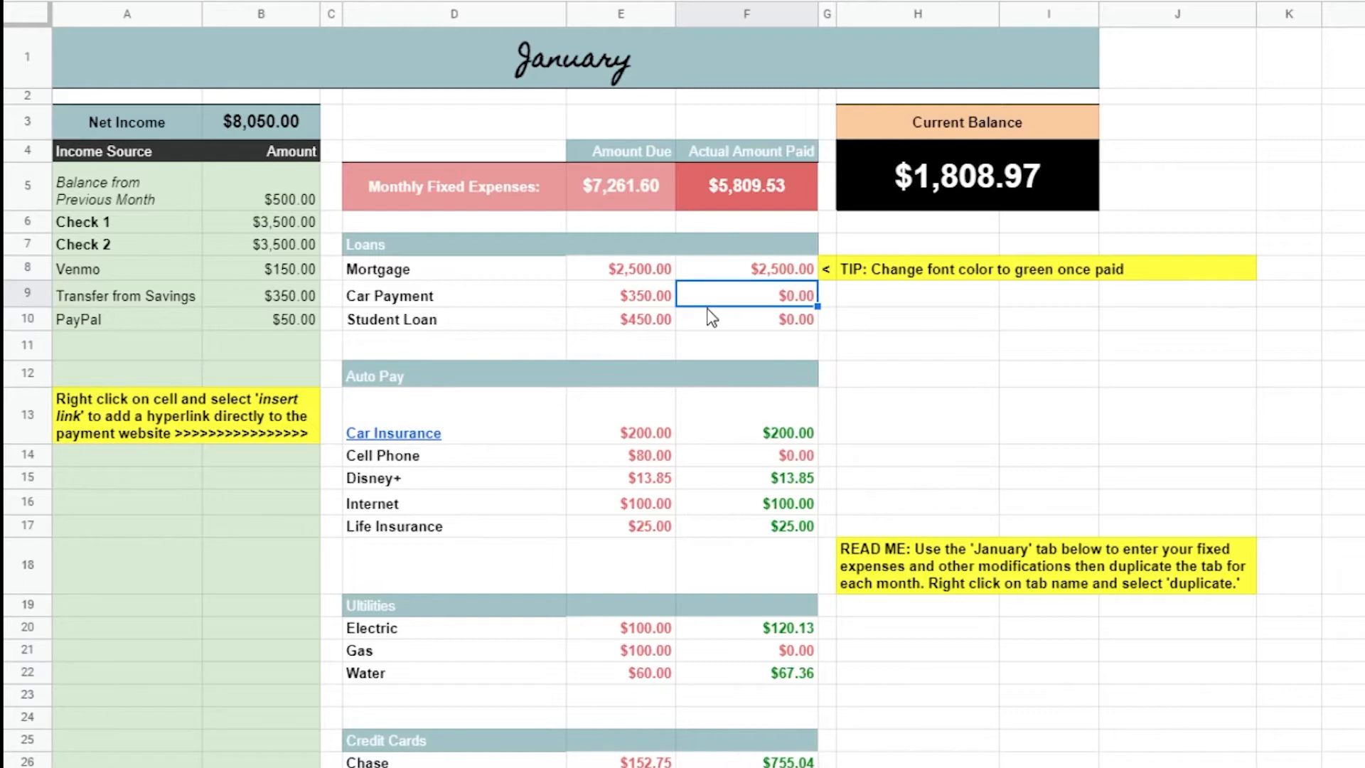
# Reset the Auto Pay actual amounts paid for Car Insurance, Disney+, Internet and Life Insurance to $0.00 by copying the Cell Phone paid cell
pyautogui.click(741, 505)
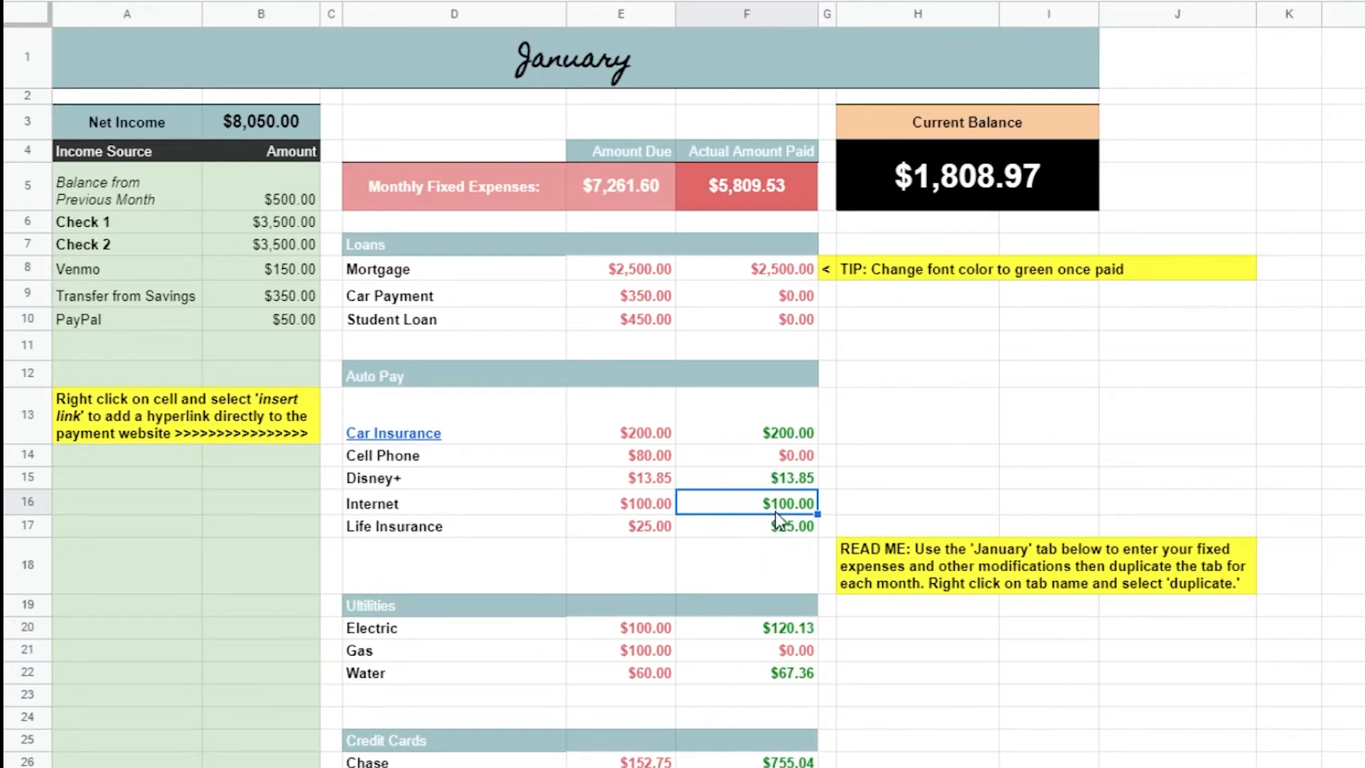
pyautogui.click(786, 462)
pyautogui.click(787, 441)
pyautogui.write('$0.00')
pyautogui.click(784, 480)
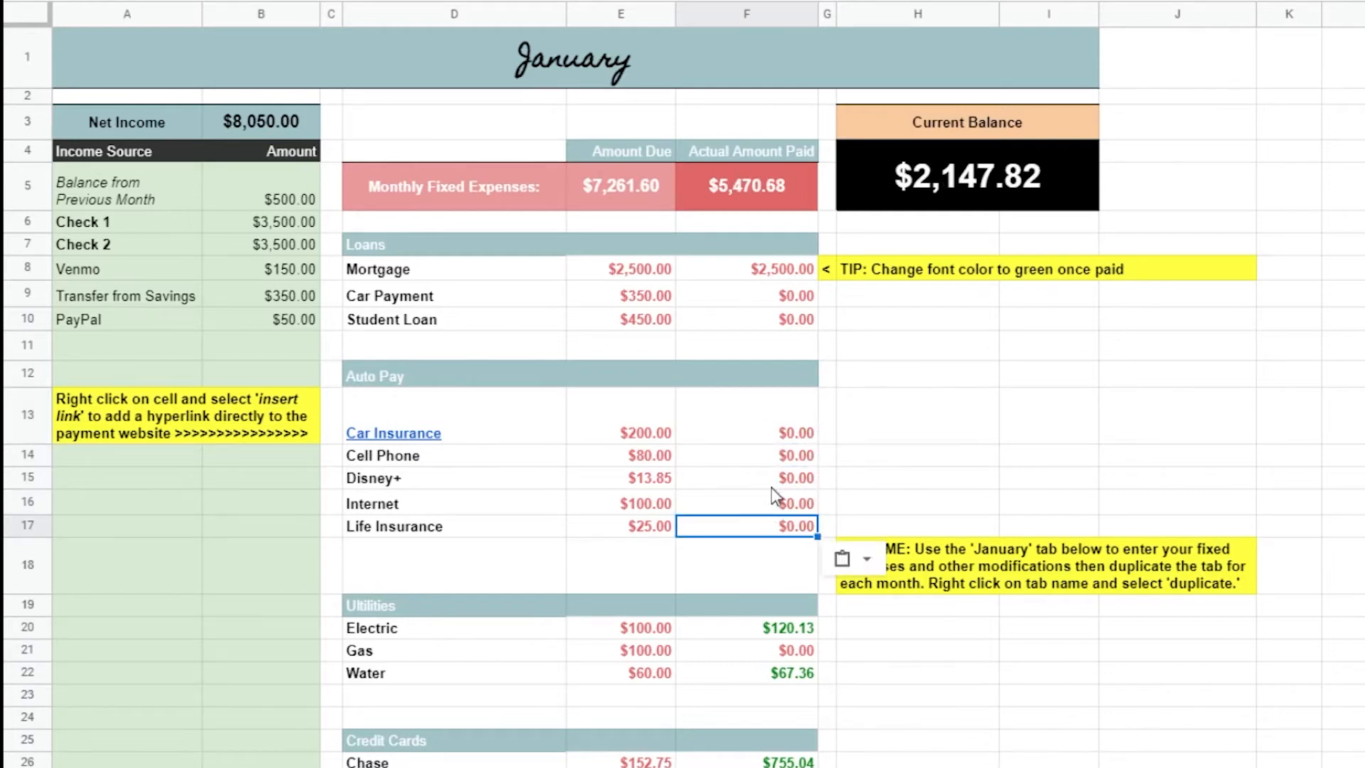
# Set the actual amounts paid in the Auto Pay section to 200 for Car Insurance and 100 for Internet
pyautogui.doubleClick(775, 435)
pyautogui.moveTo(775, 409); pyautogui.dragTo(850, 403)
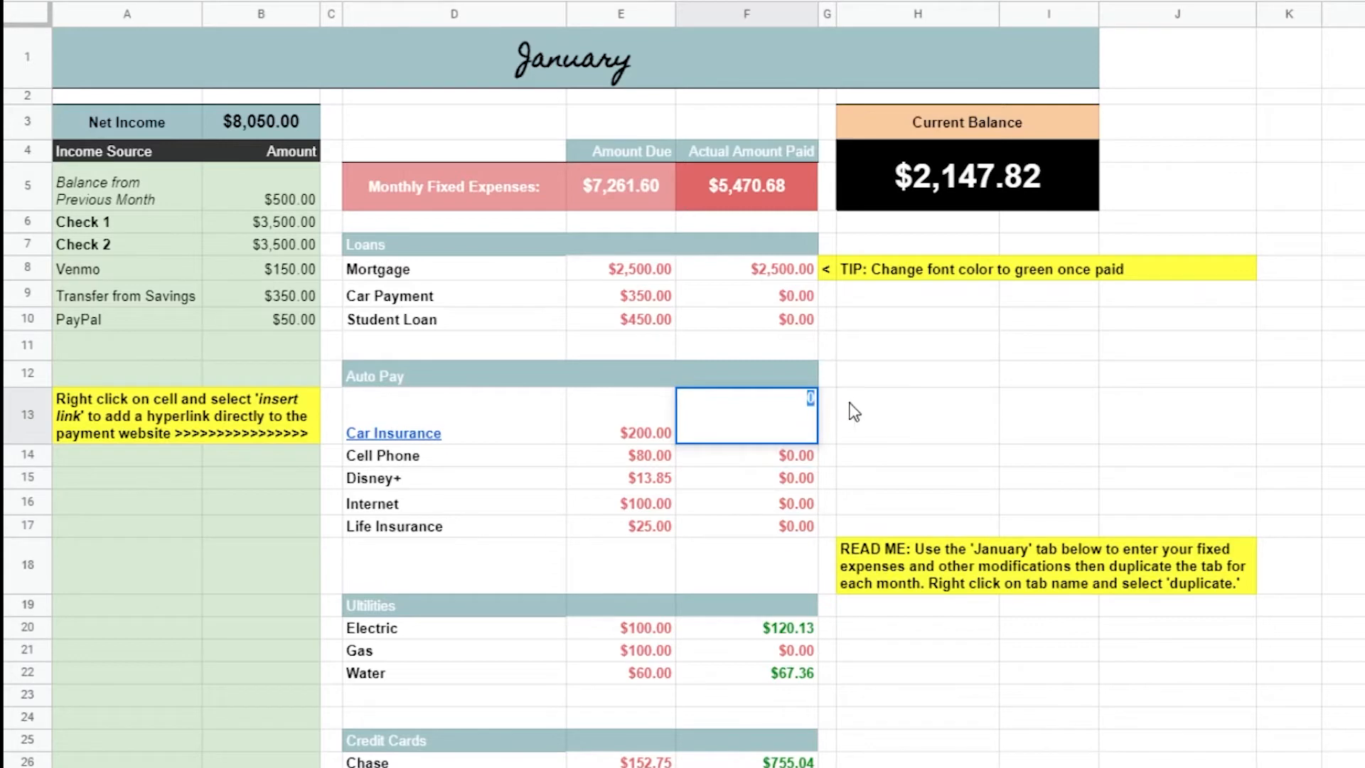
pyautogui.write('200')
pyautogui.press('Return')
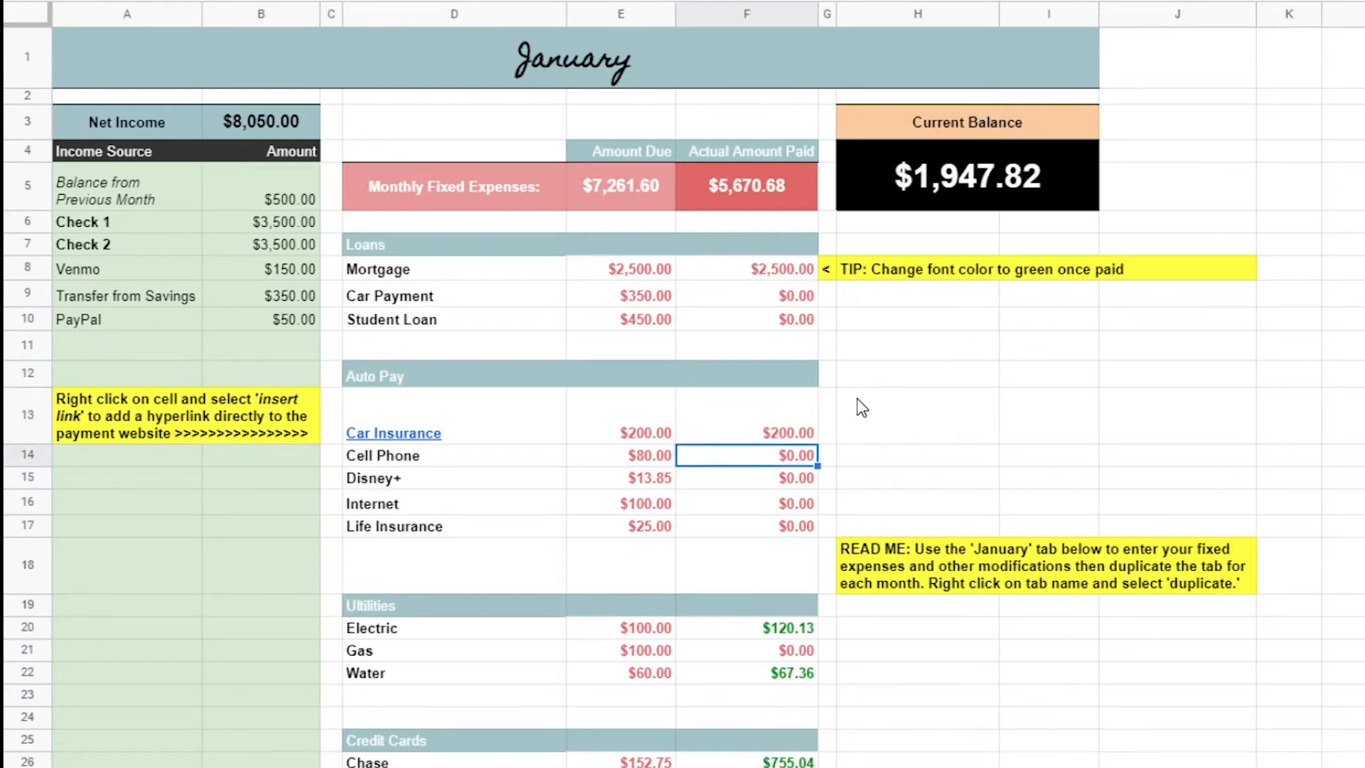
pyautogui.doubleClick(769, 500)
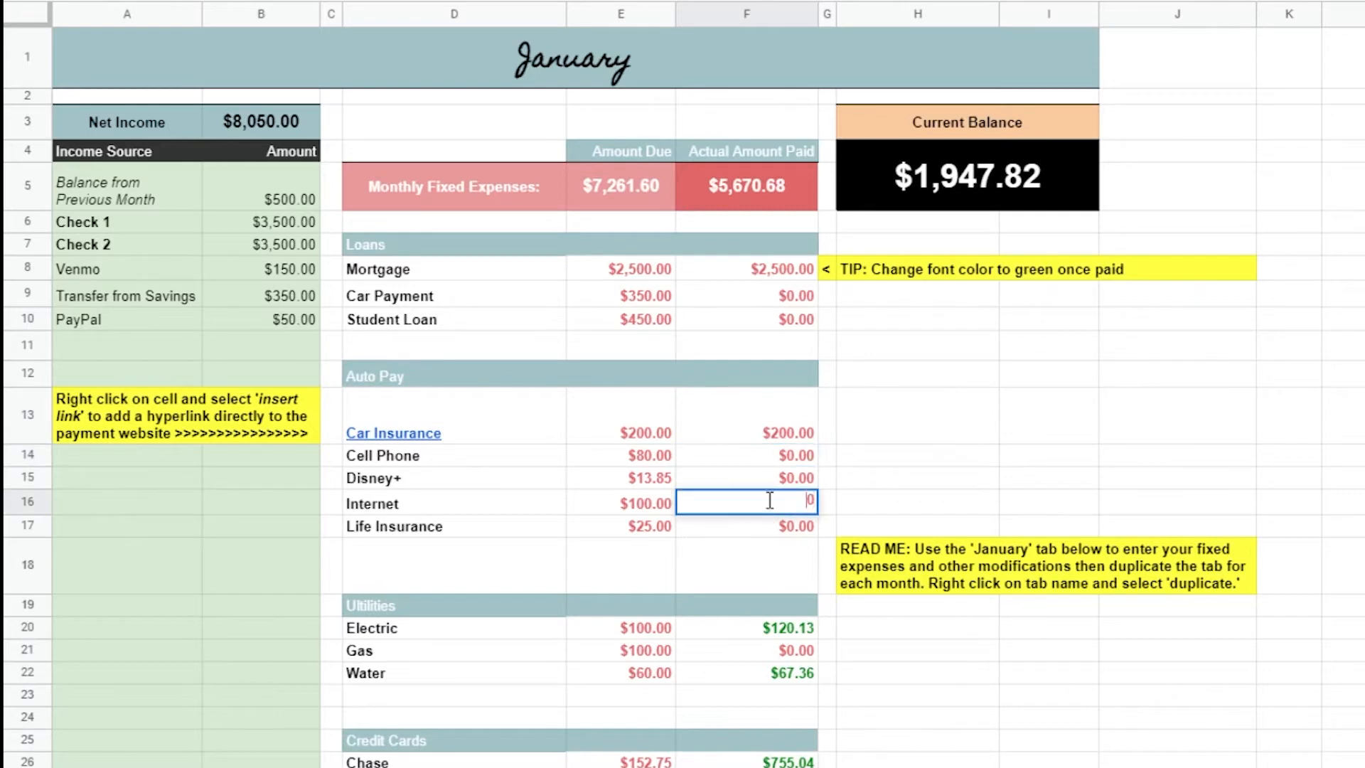
pyautogui.moveTo(769, 500); pyautogui.dragTo(862, 504)
pyautogui.write('100')
pyautogui.press('Return')
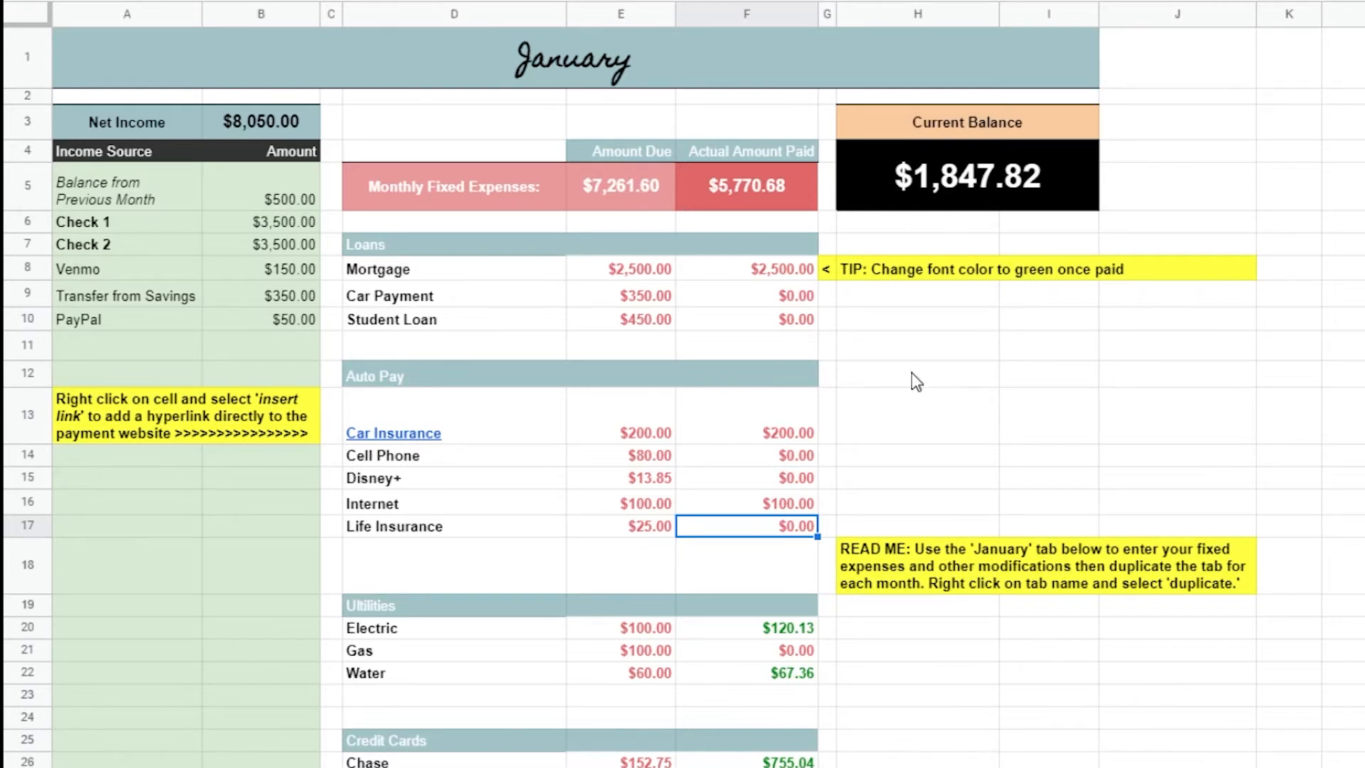
pyautogui.scroll(-5, 912, 373)
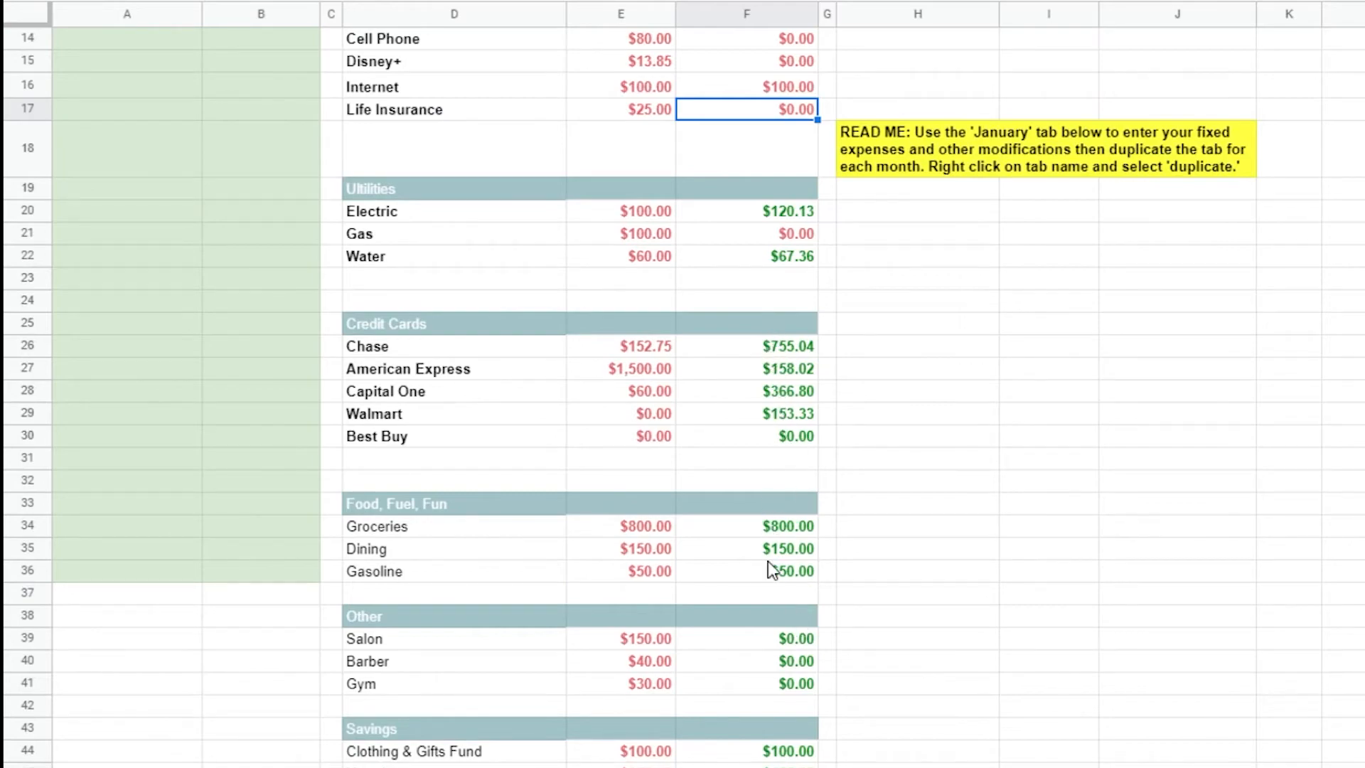
pyautogui.scroll(5, 769, 580)
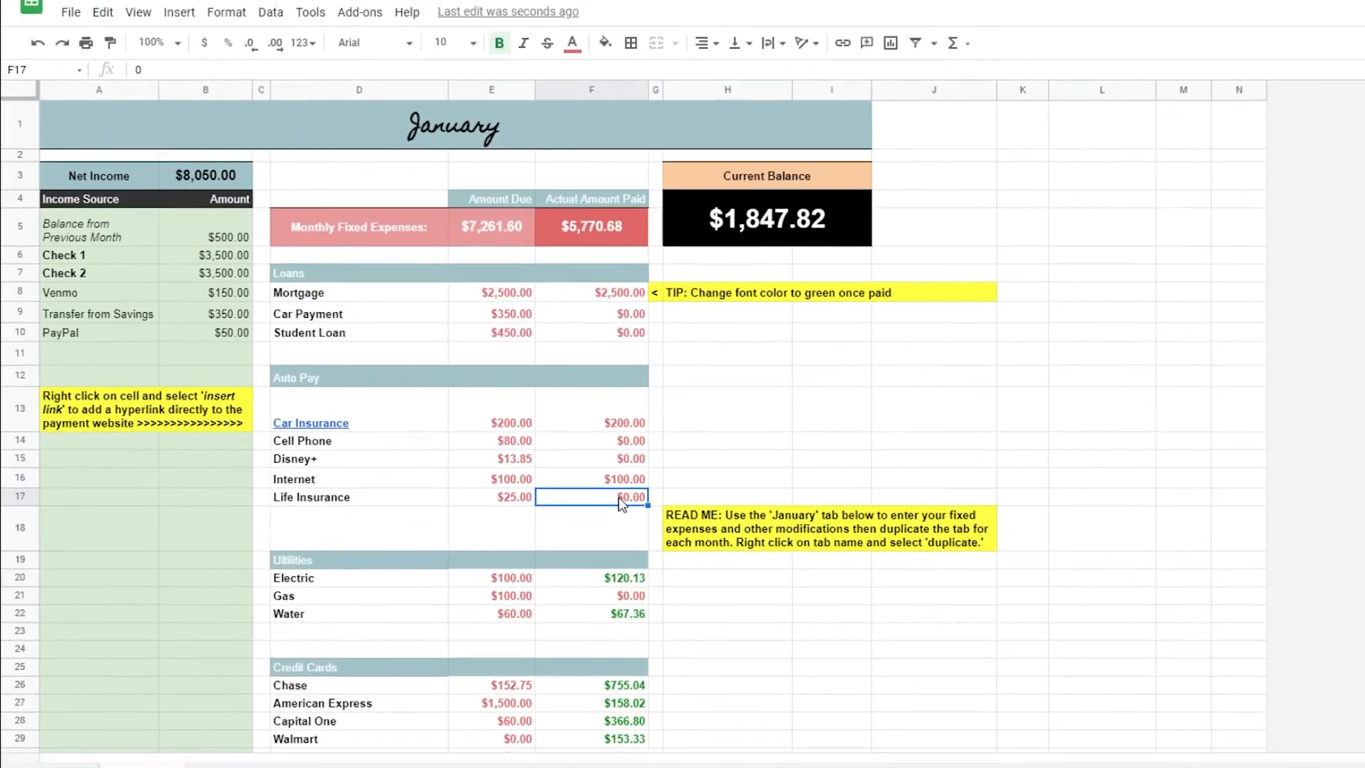
# On the January sheet, set the actual amount paid for Car Insurance to 100 and color it green
pyautogui.click(203, 746)
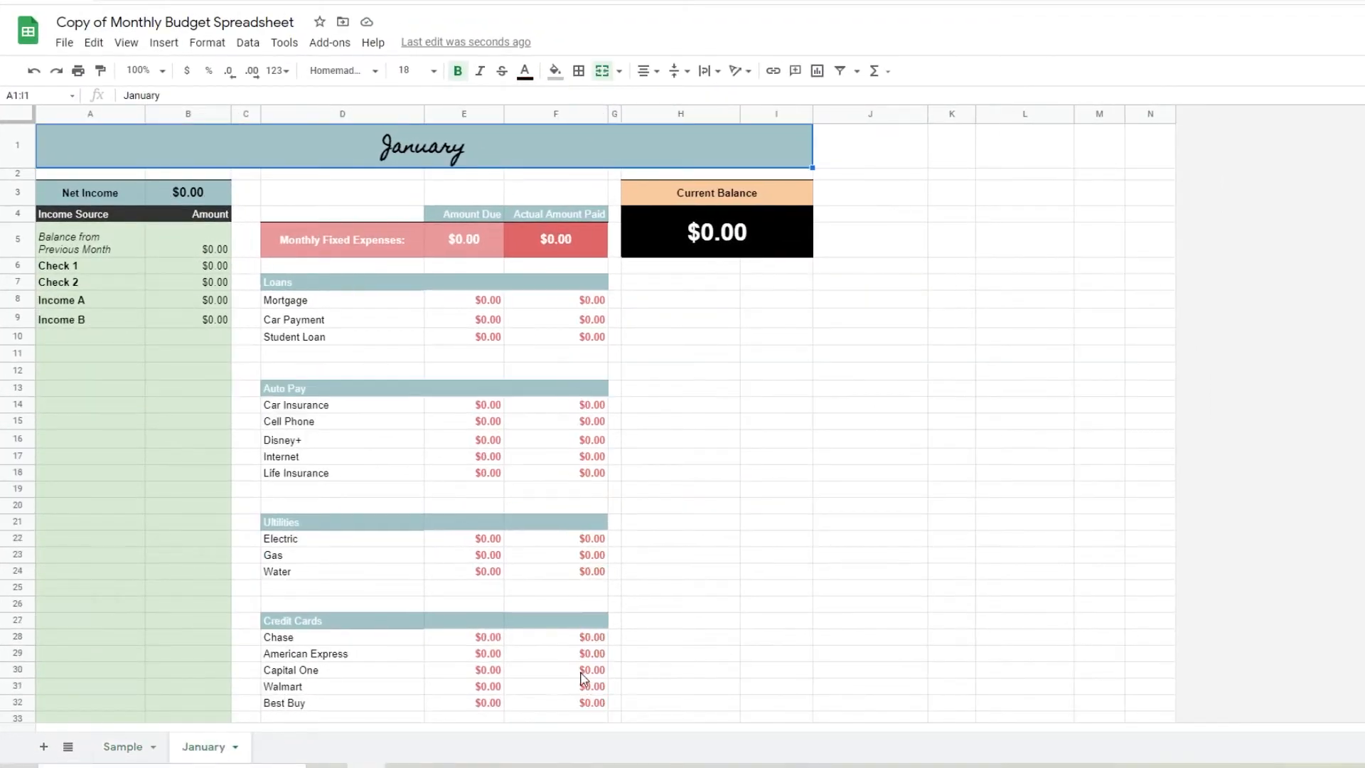
pyautogui.click(150, 746)
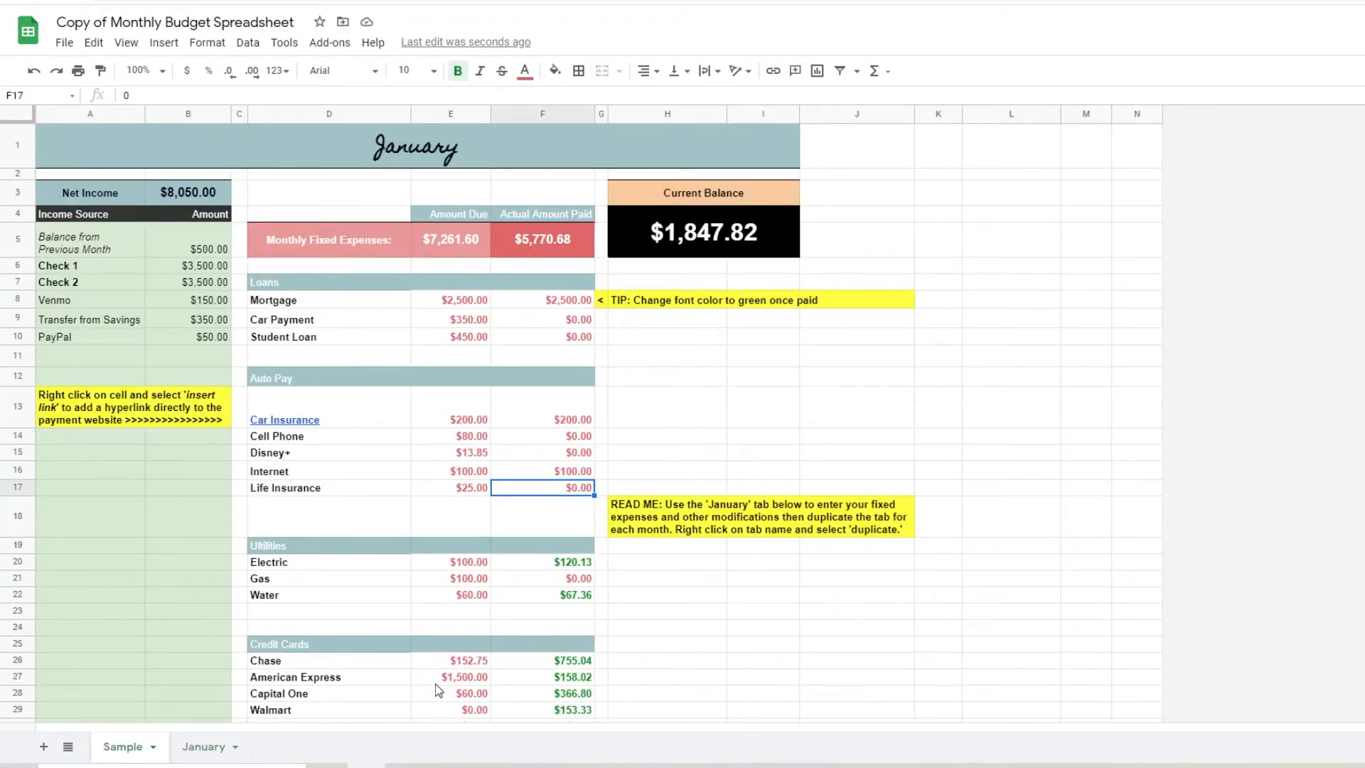
pyautogui.click(209, 748)
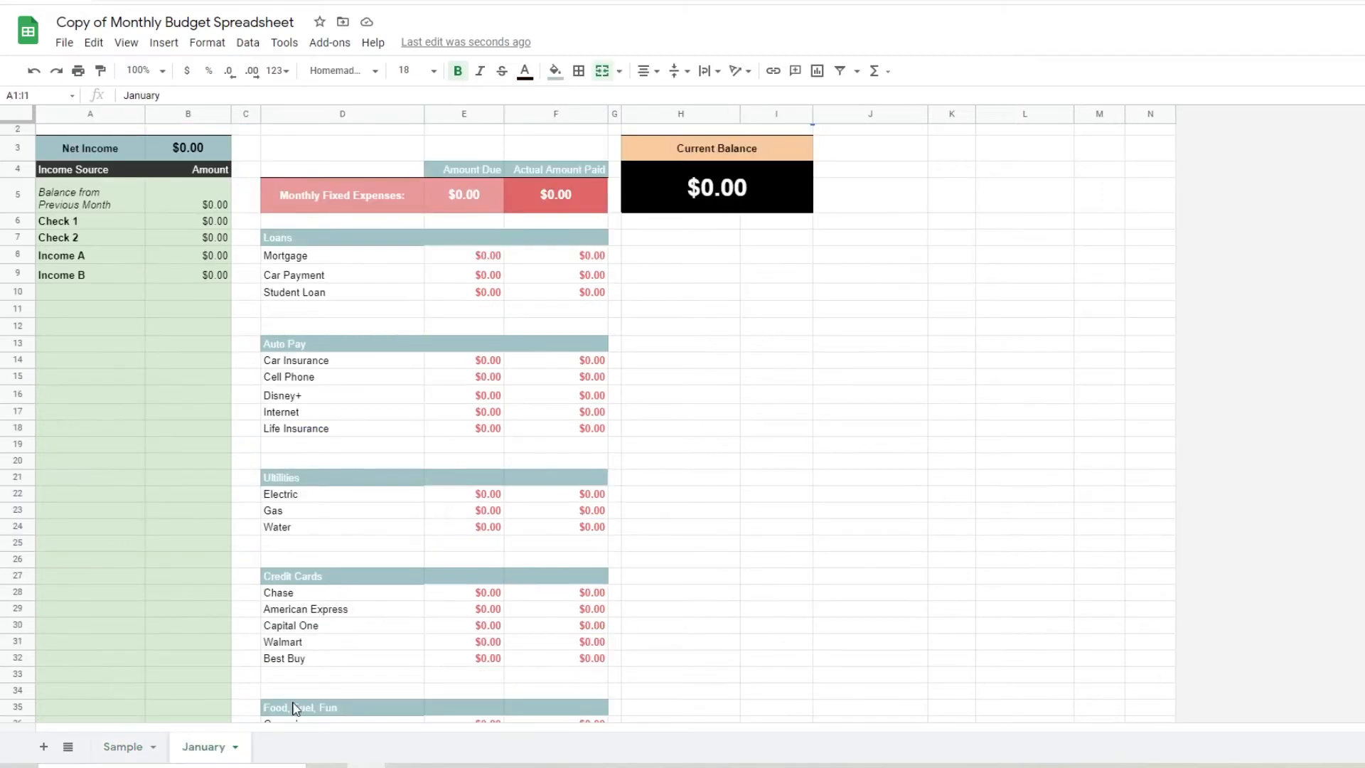
pyautogui.click(579, 362)
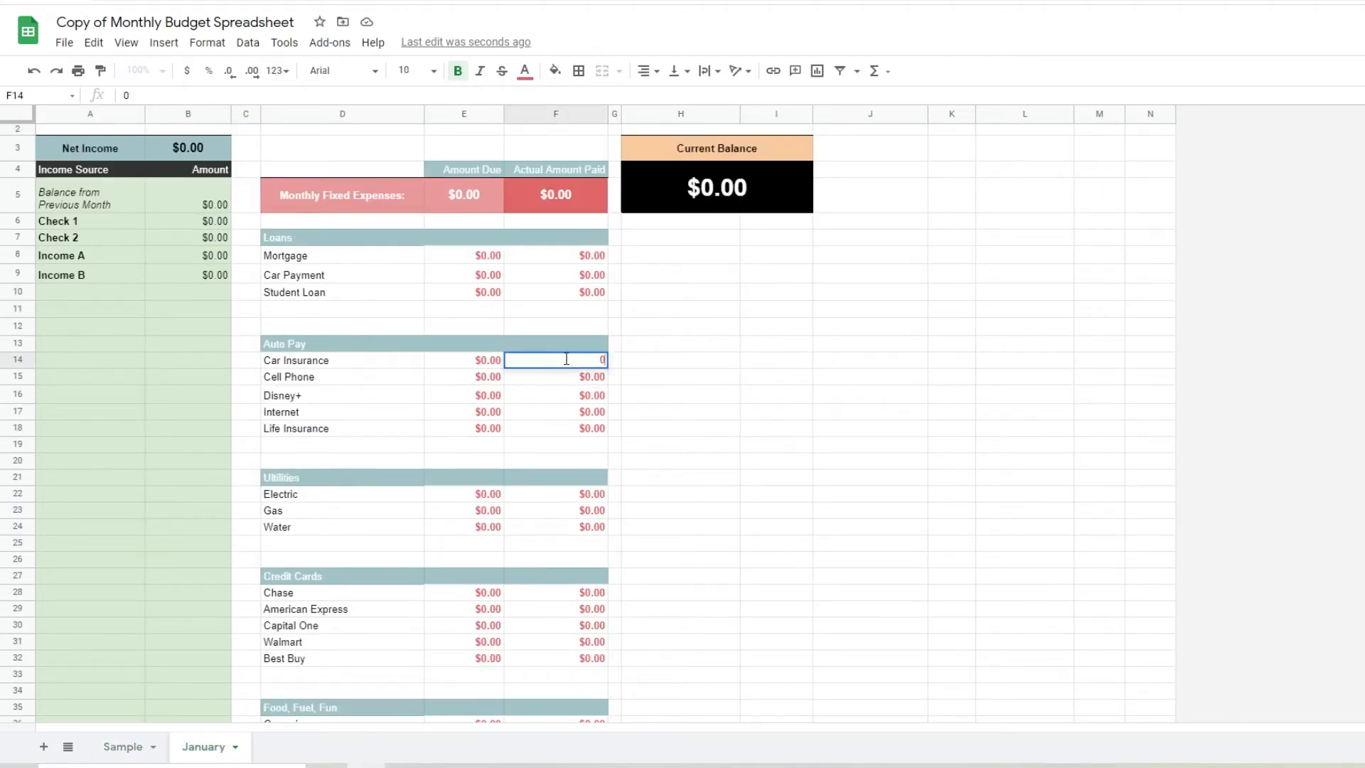
pyautogui.write('100')
pyautogui.press('Return')
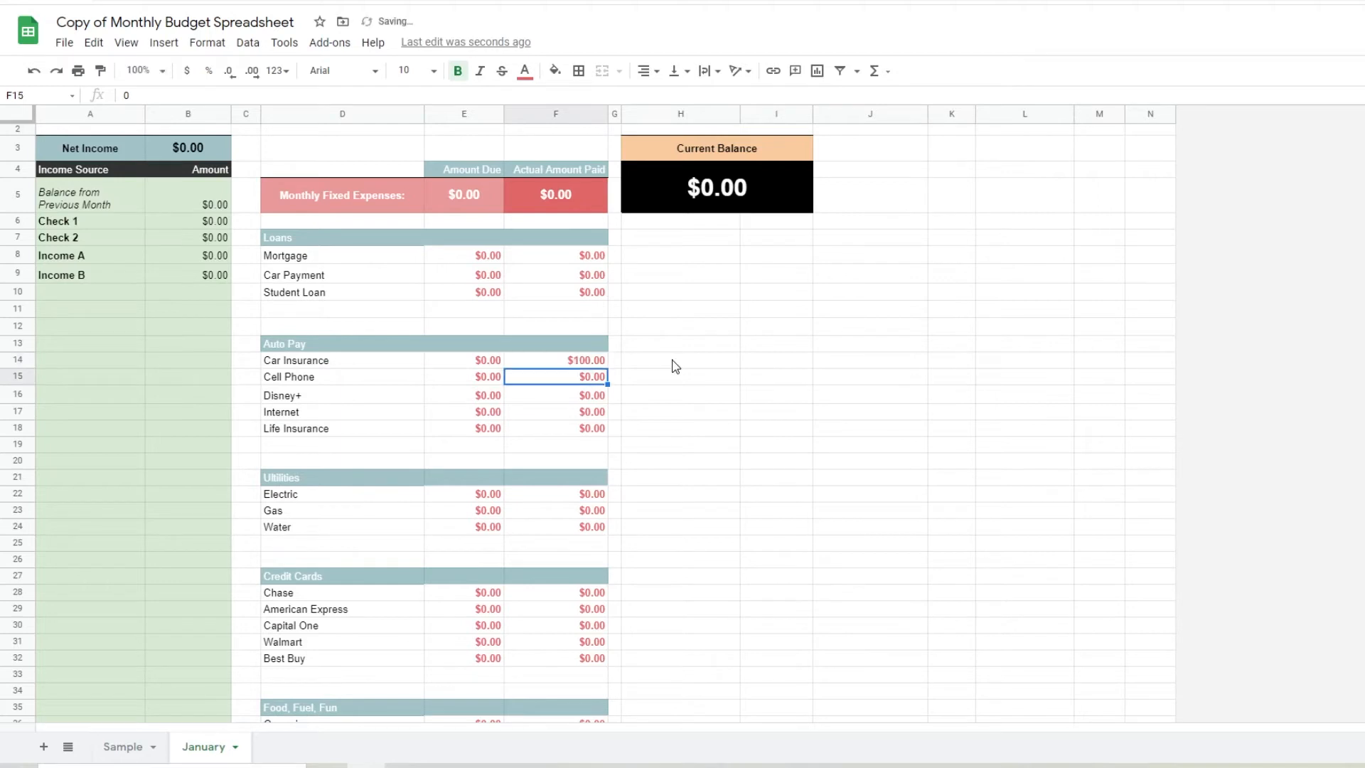
pyautogui.click(572, 362)
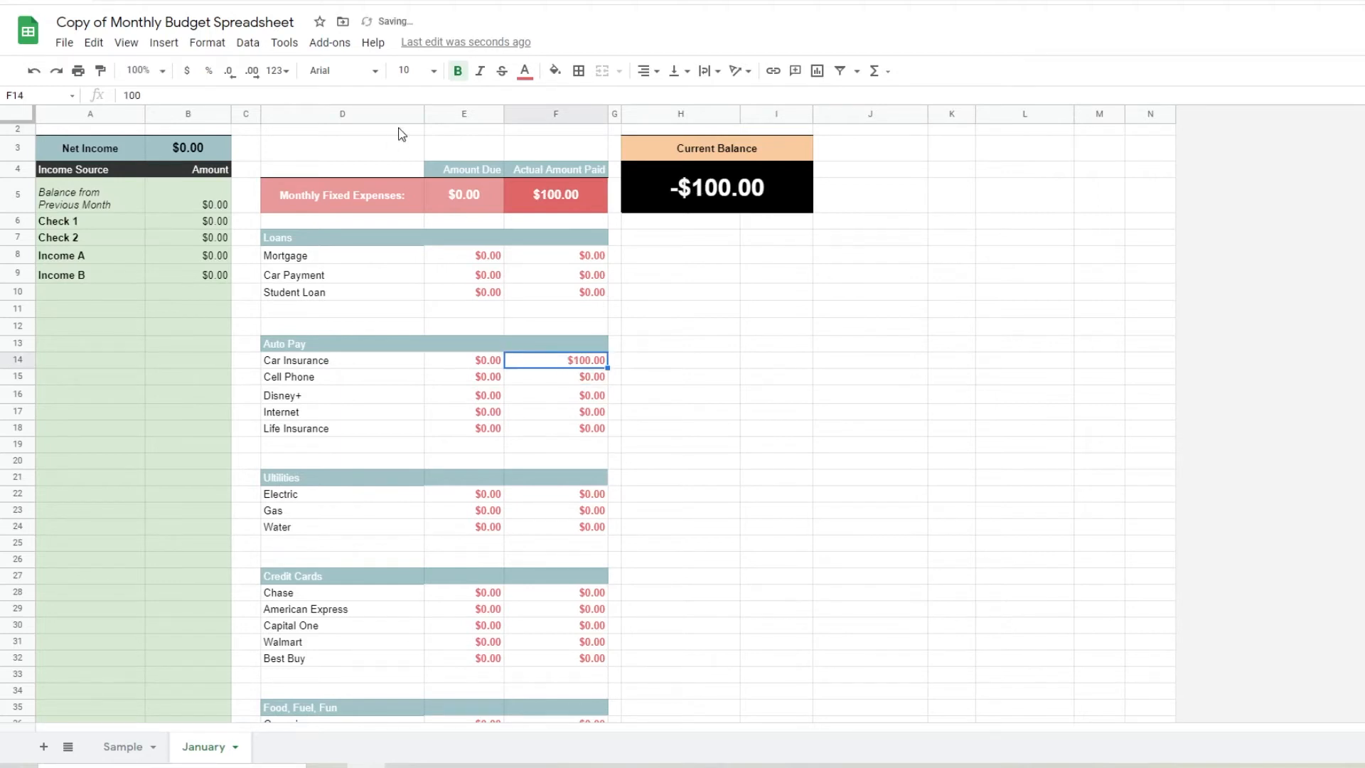
pyautogui.click(524, 71)
pyautogui.click(548, 301)
# Set Cell Phone's actual amount paid to 50 and paint the green format onto the paid cells from Cell Phone through Life Insurance
pyautogui.doubleClick(585, 378)
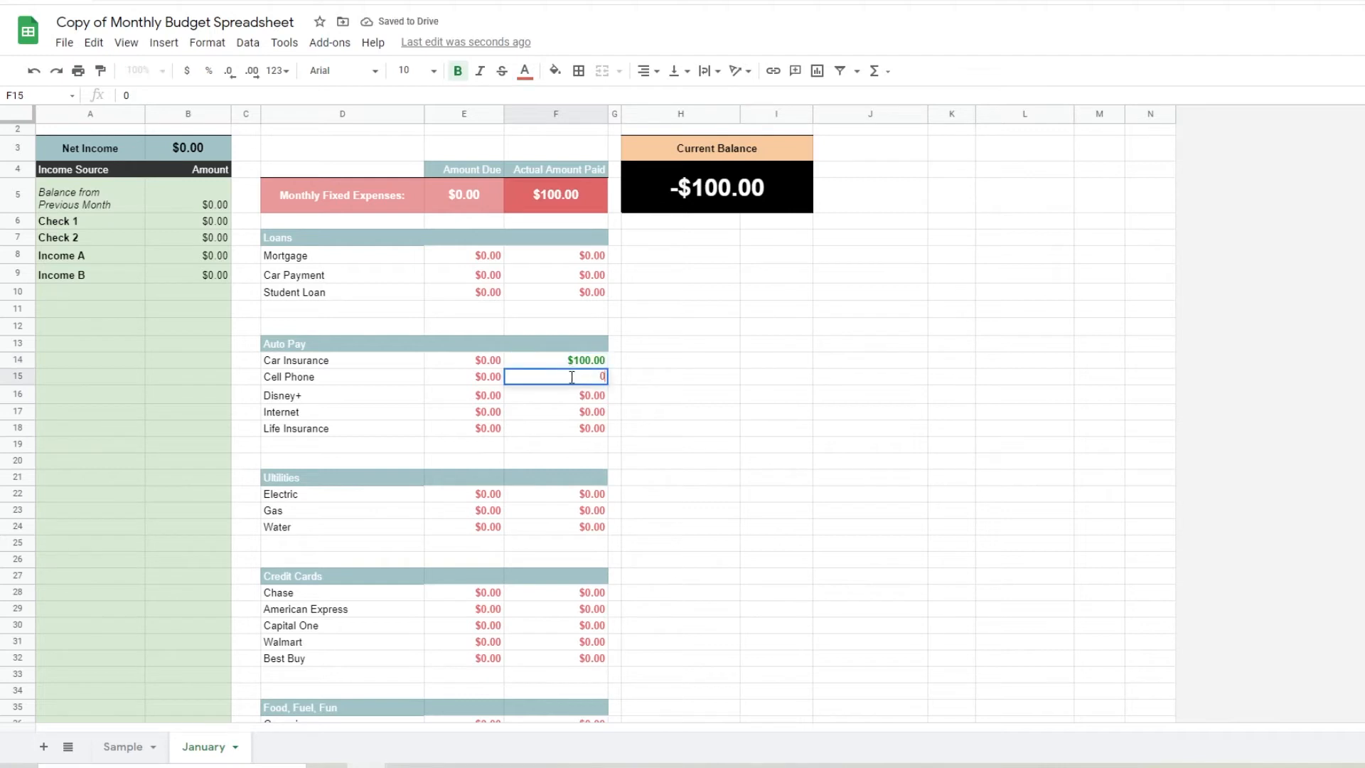
pyautogui.press('Return')
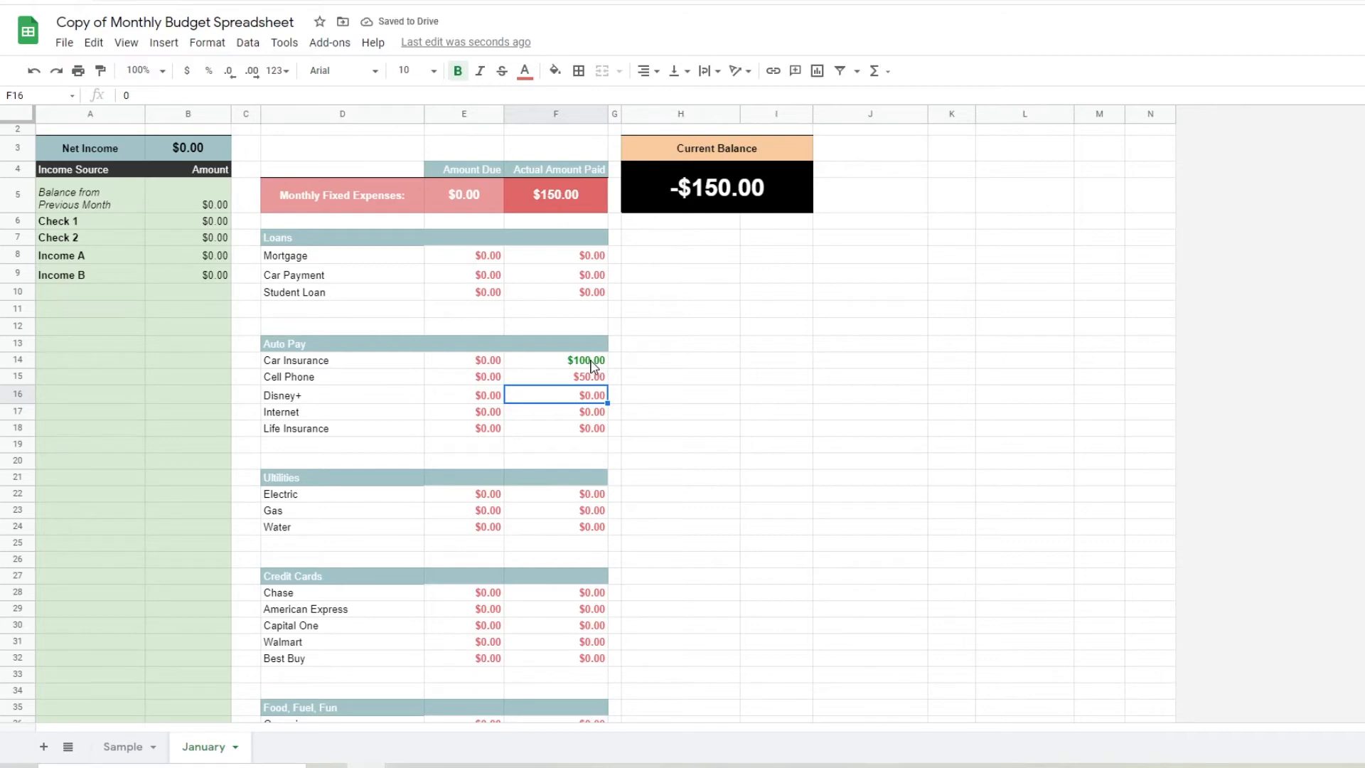
pyautogui.click(589, 363)
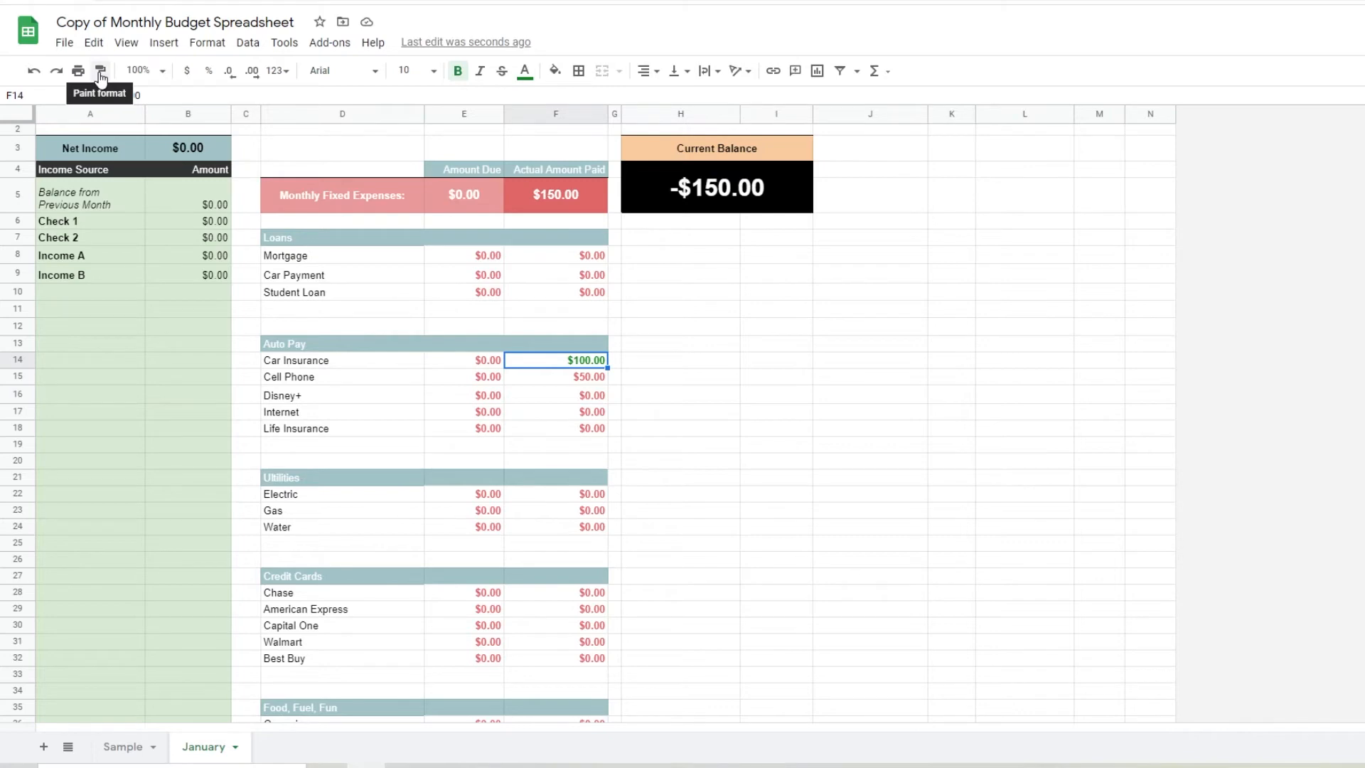
pyautogui.click(100, 74)
pyautogui.click(573, 378)
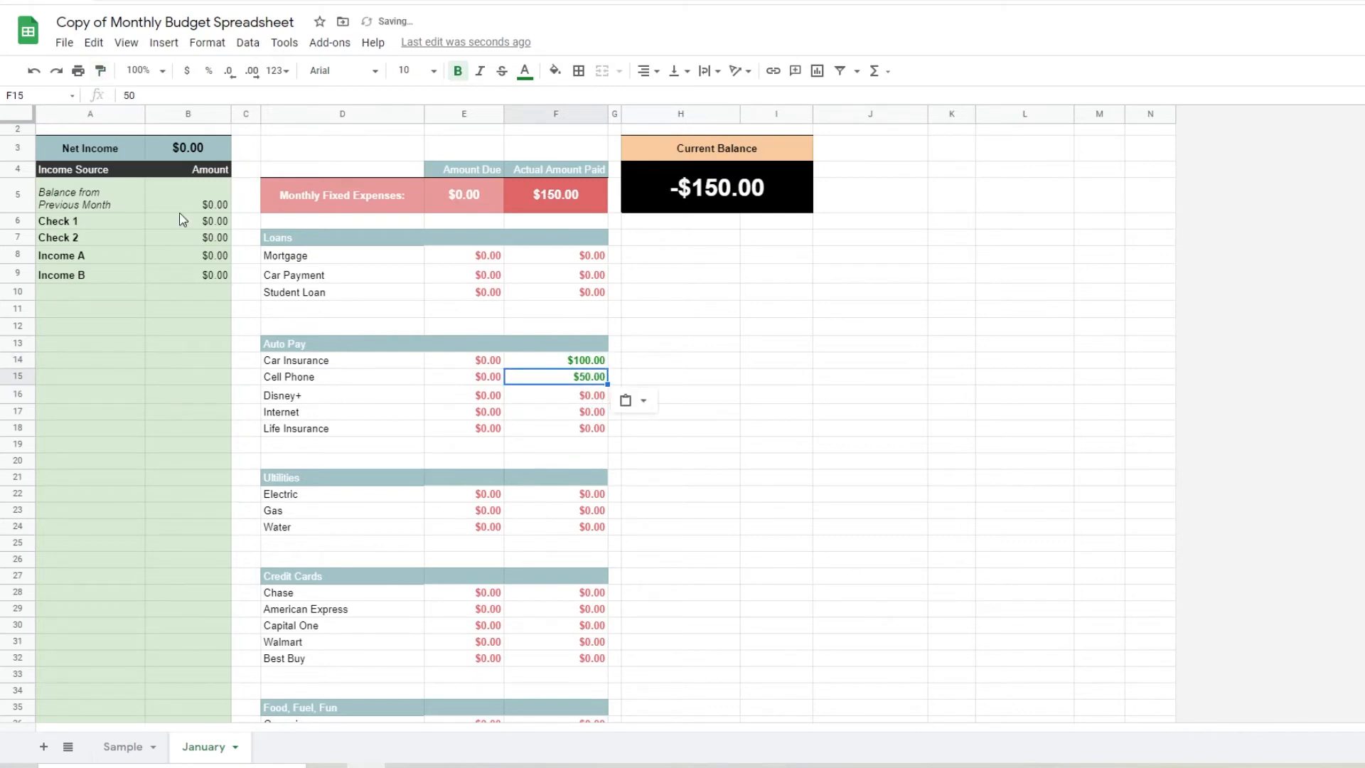
pyautogui.click(100, 71)
pyautogui.moveTo(590, 402); pyautogui.dragTo(599, 436)
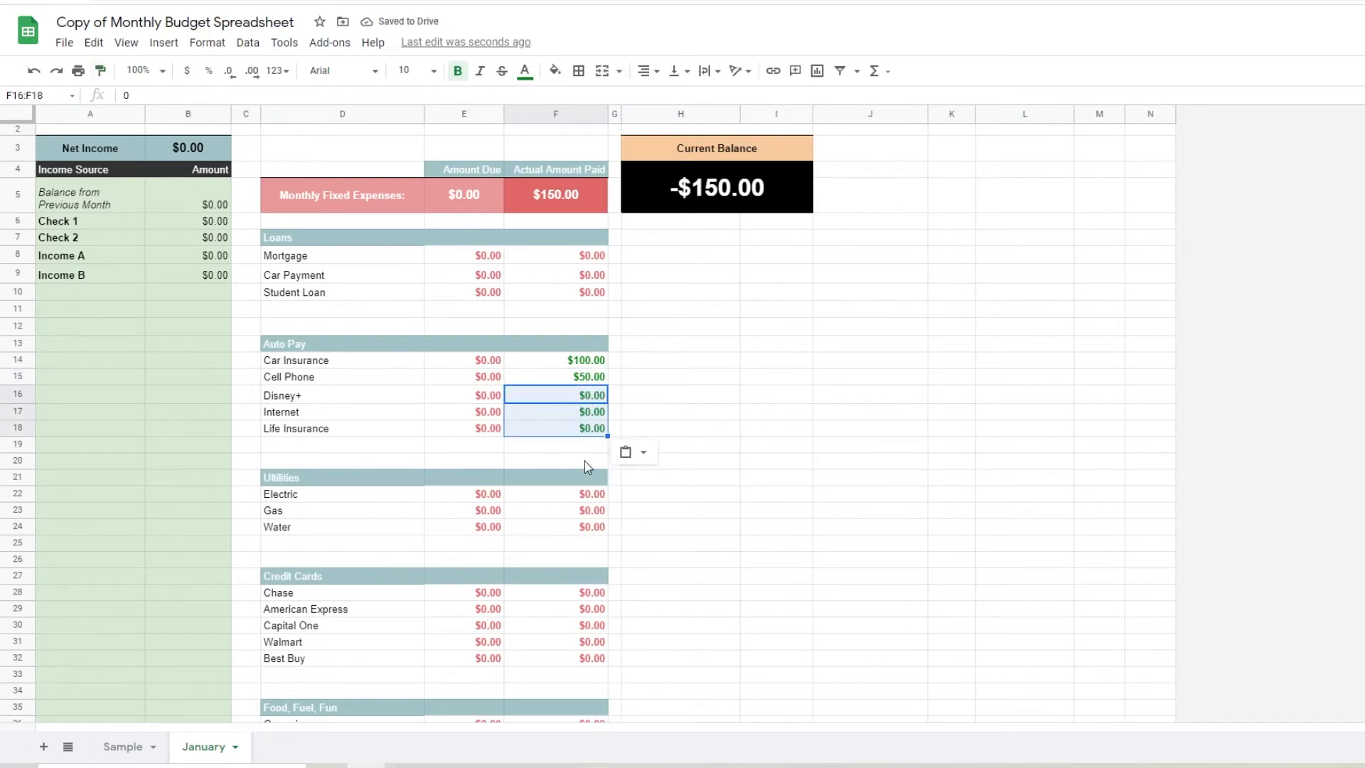
# Restore the red format on the Disney+, Internet and Life Insurance paid cells by painting it from the Electric paid cell
pyautogui.click(599, 500)
pyautogui.click(100, 71)
pyautogui.moveTo(551, 395); pyautogui.dragTo(570, 428)
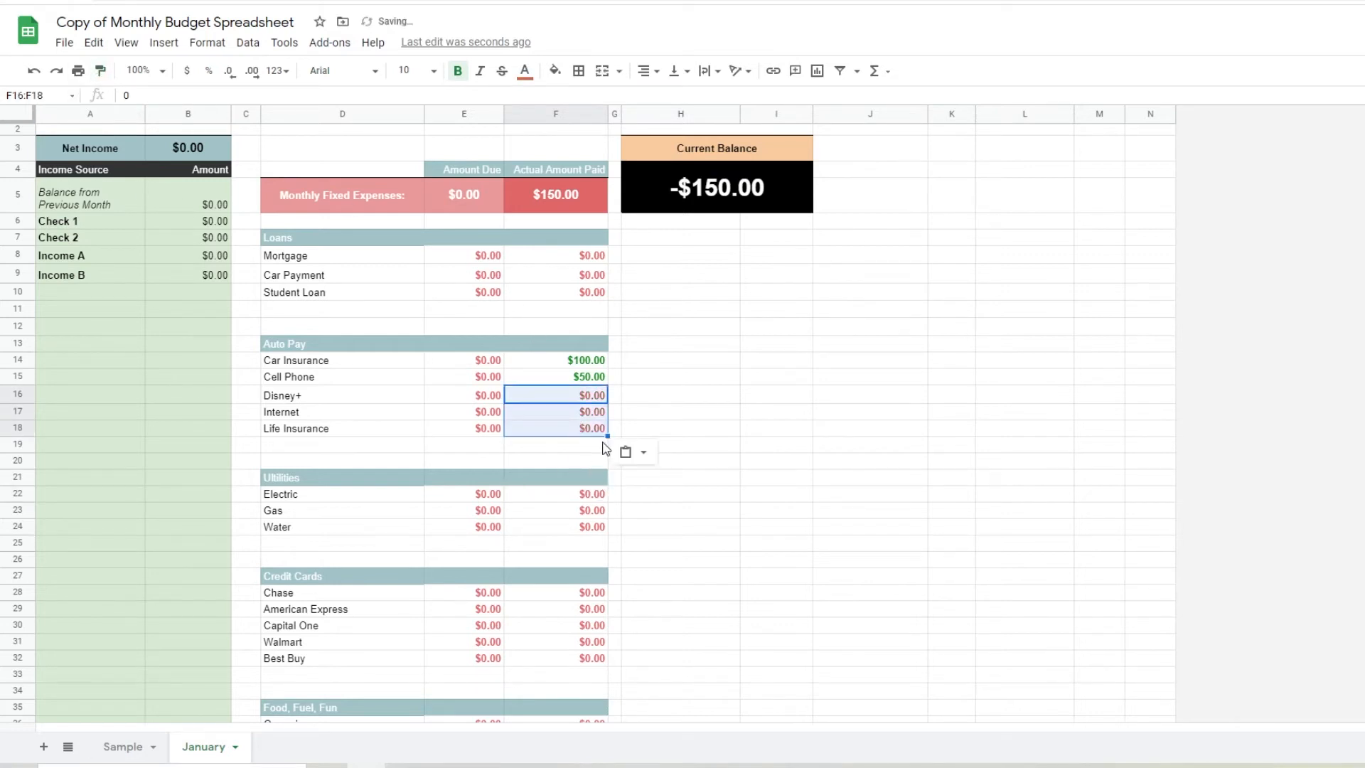
pyautogui.click(132, 745)
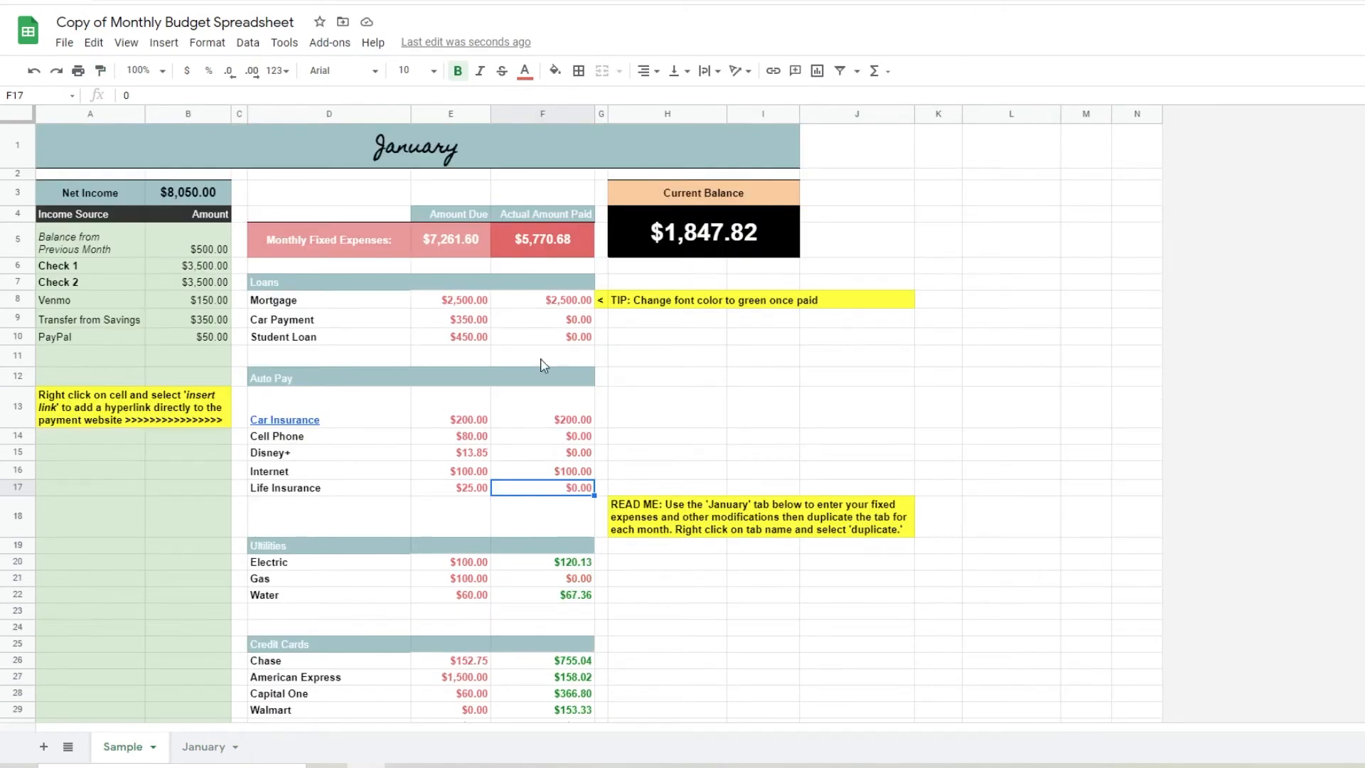
pyautogui.scroll(-7, 545, 367)
pyautogui.scroll(-4, 507, 455)
pyautogui.scroll(9, 490, 498)
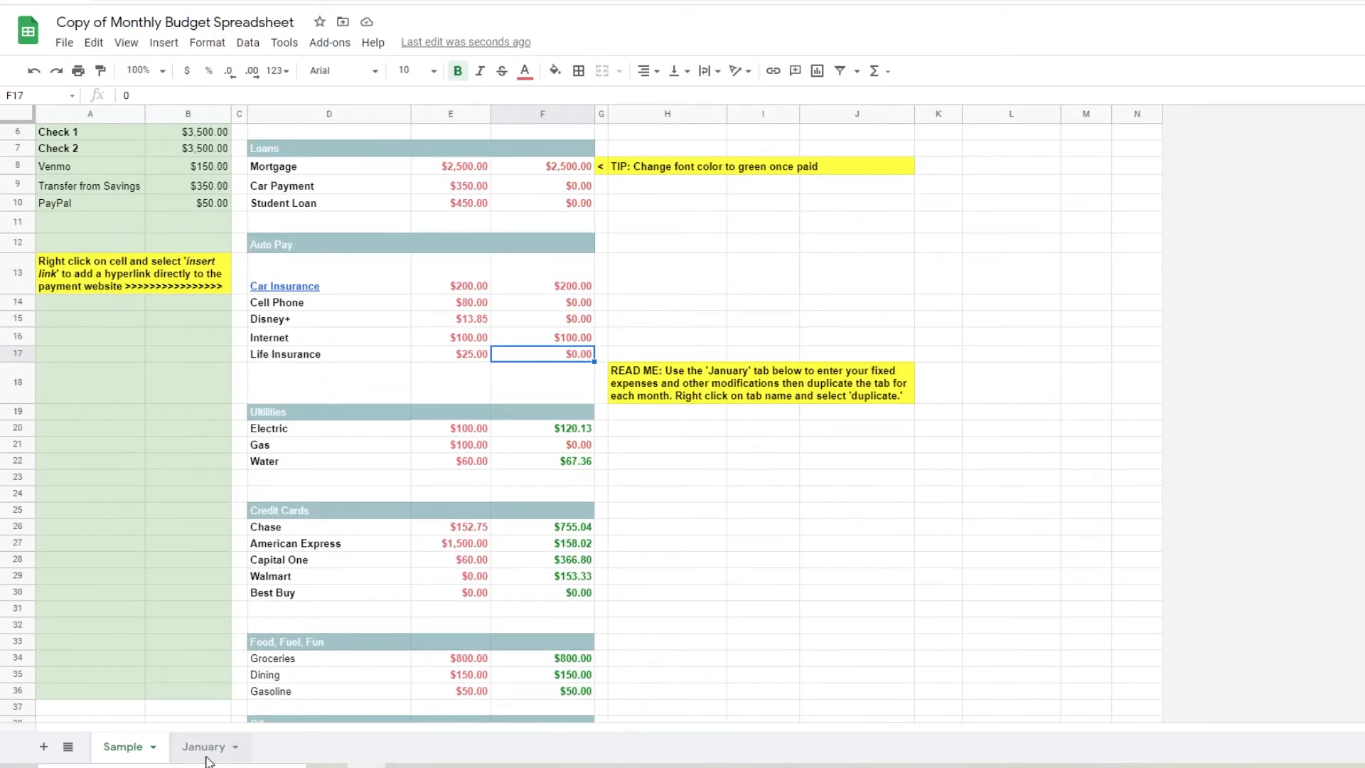
pyautogui.click(201, 746)
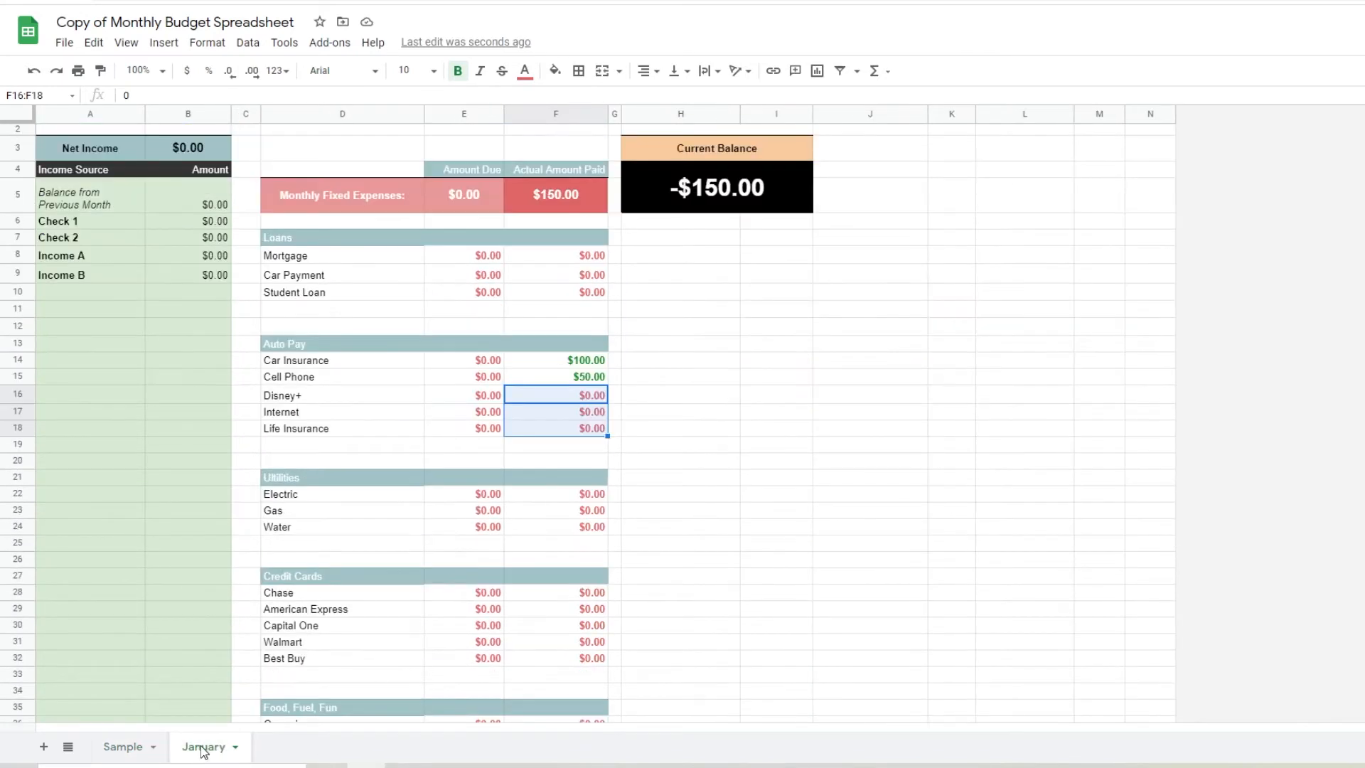
# Paint the Life Insurance paid cell's red format onto the Auto Pay paid cells from Car Insurance through Internet
pyautogui.click(601, 428)
pyautogui.click(100, 70)
pyautogui.moveTo(551, 360)
pyautogui.mouseDown()
pyautogui.moveTo(562, 403)
pyautogui.moveTo(580, 409)
pyautogui.mouseUp()
pyautogui.click(818, 378)
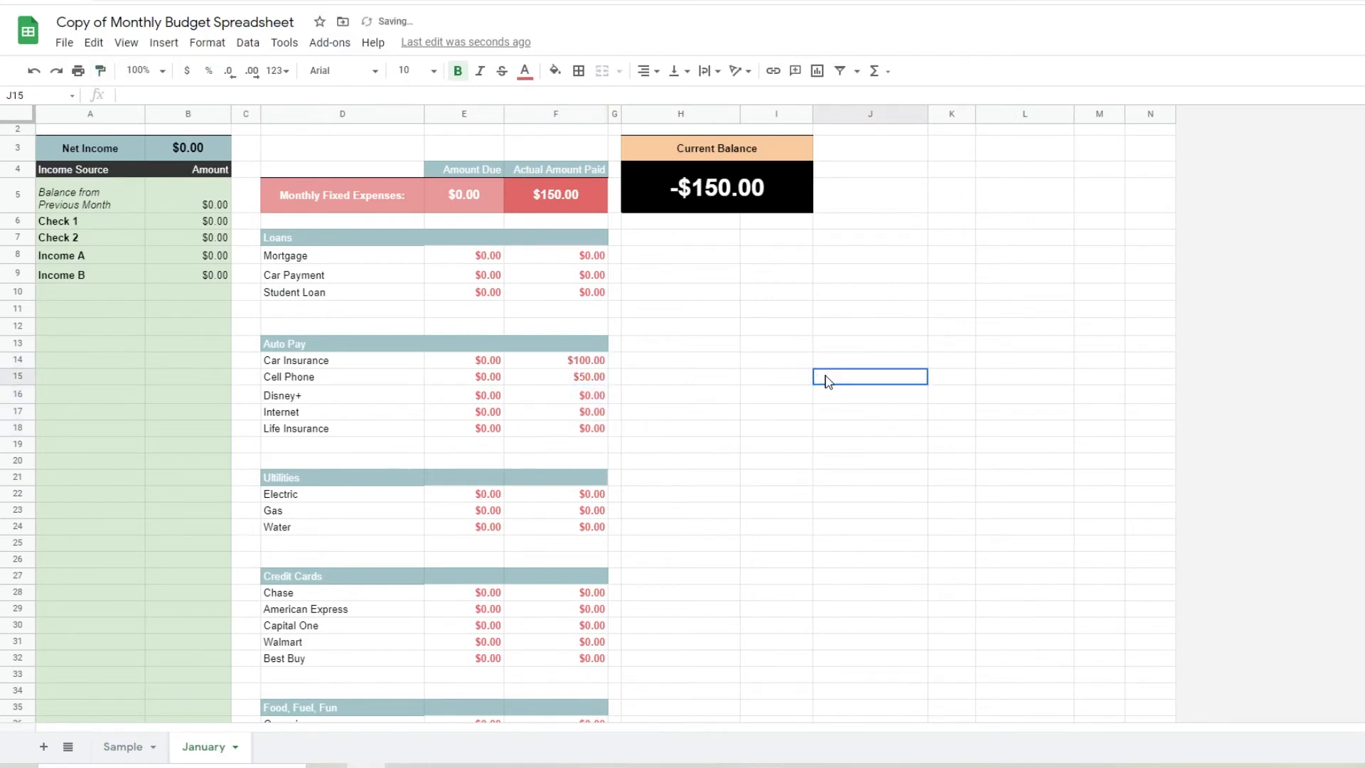
# Reset the actual amounts paid for Car Insurance and Cell Phone to 0, copying the Disney+ paid cell for Cell Phone
pyautogui.click(566, 413)
pyautogui.doubleClick(548, 360)
pyautogui.write('0')
pyautogui.click(731, 398)
pyautogui.click(602, 396)
pyautogui.hotkey('ctrl', 'c')
pyautogui.click(587, 378)
pyautogui.hotkey('ctrl', 'v')
pyautogui.press('Right')
pyautogui.press('Right')
pyautogui.press('Right')
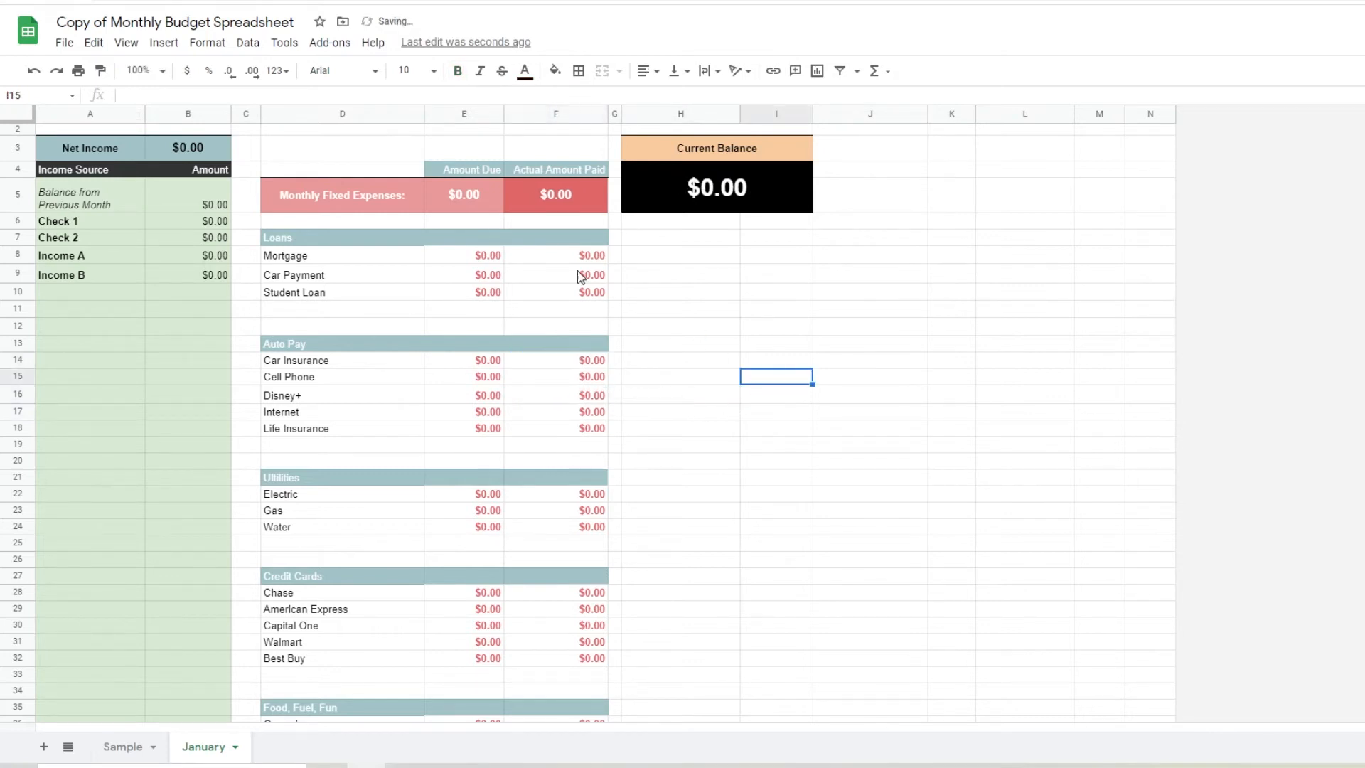
pyautogui.click(128, 746)
pyautogui.scroll(2, 237, 315)
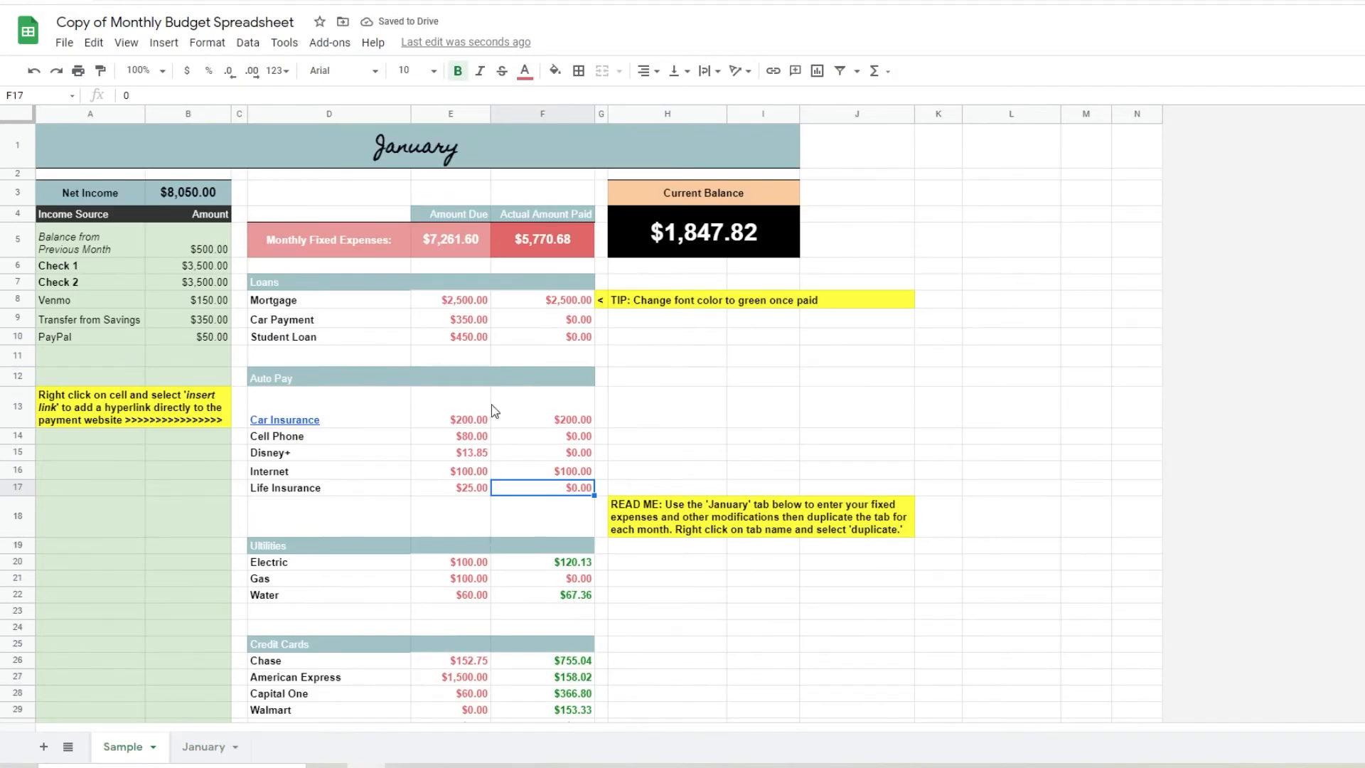
pyautogui.click(213, 748)
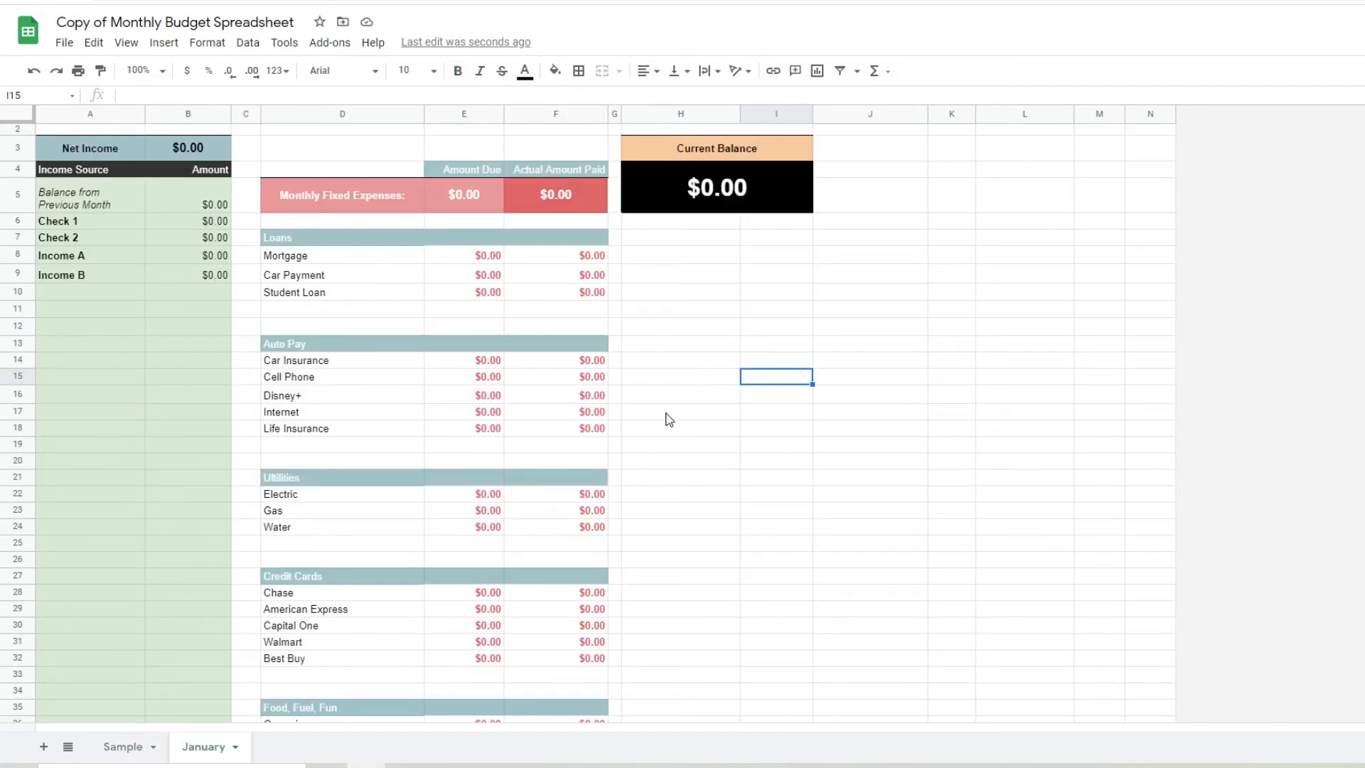
pyautogui.scroll(1, 668, 420)
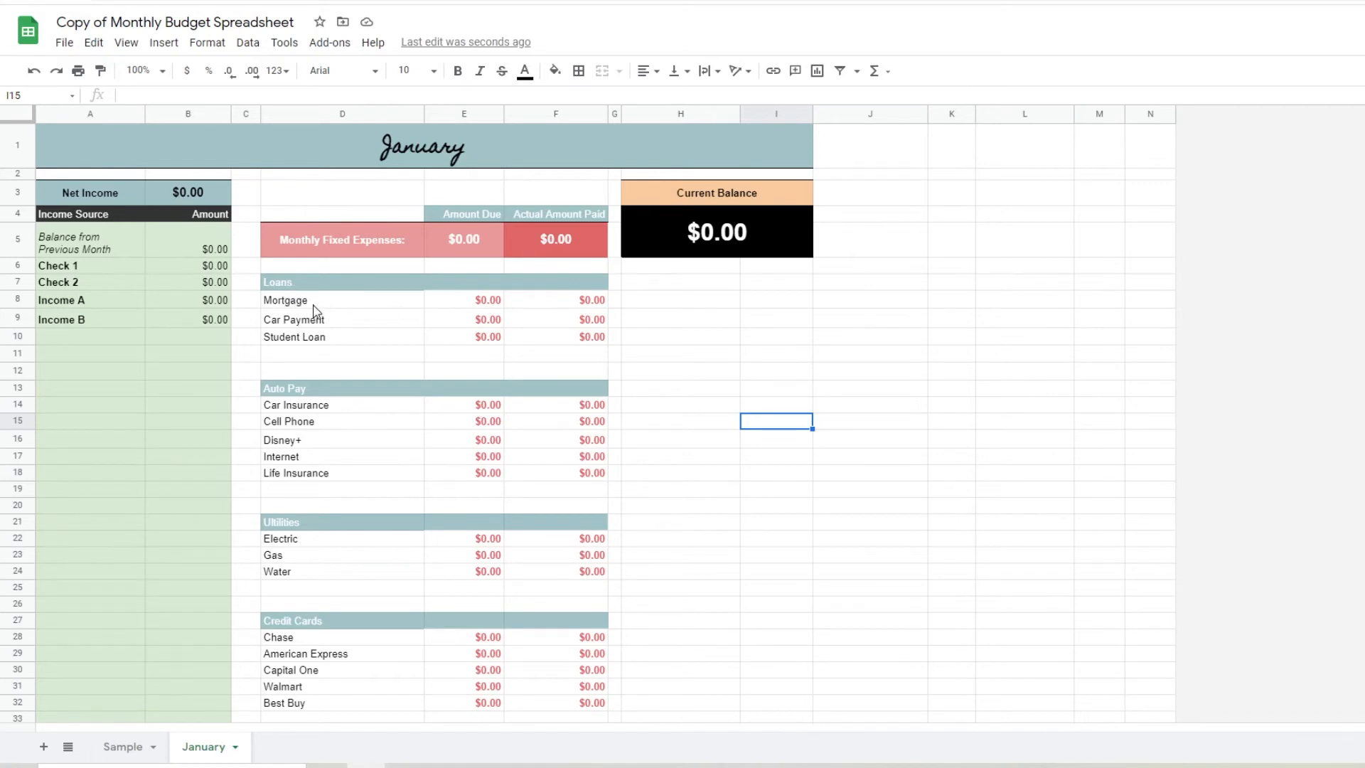
# Clear the Student Loan name, amount due and actual amount paid from the January sheet's Loans section
pyautogui.click(339, 342)
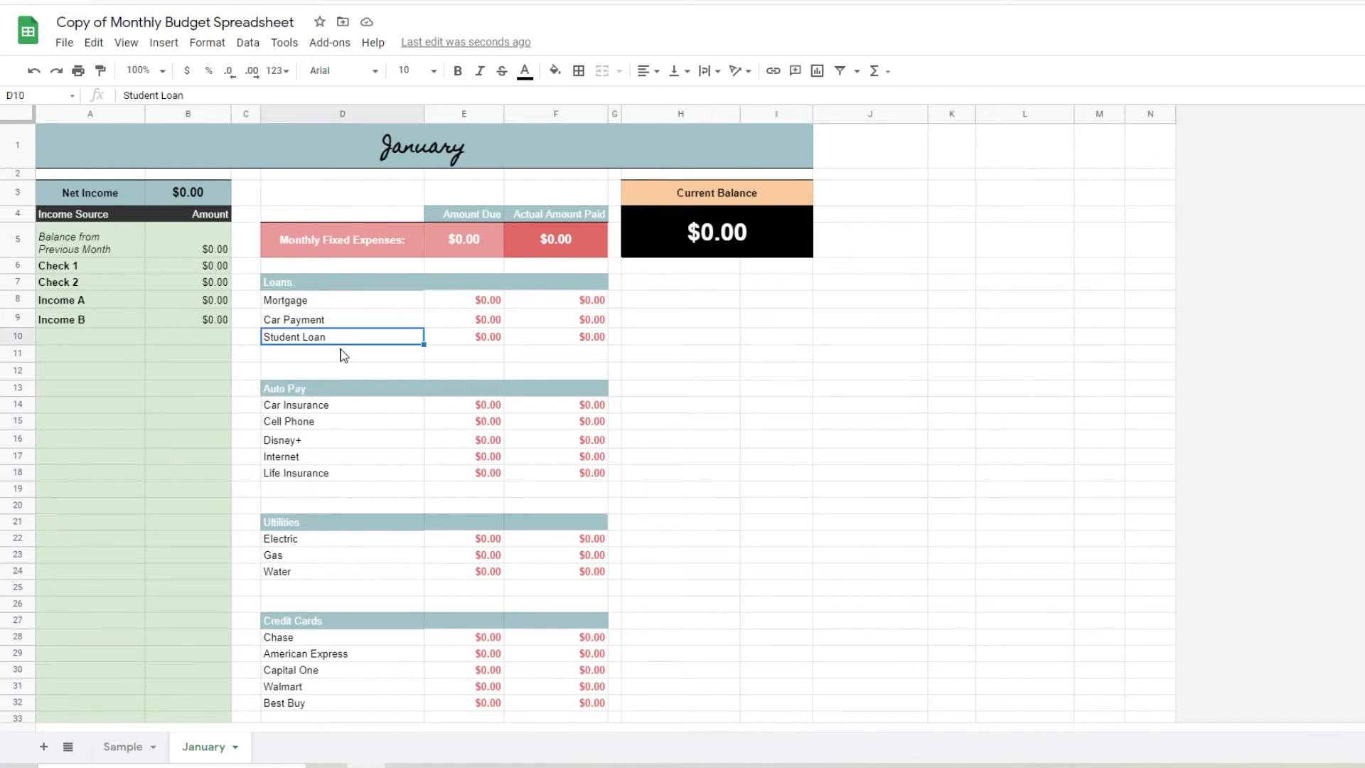
pyautogui.press('Delete')
pyautogui.click(474, 338)
pyautogui.press('Delete')
pyautogui.click(591, 338)
pyautogui.press('Delete')
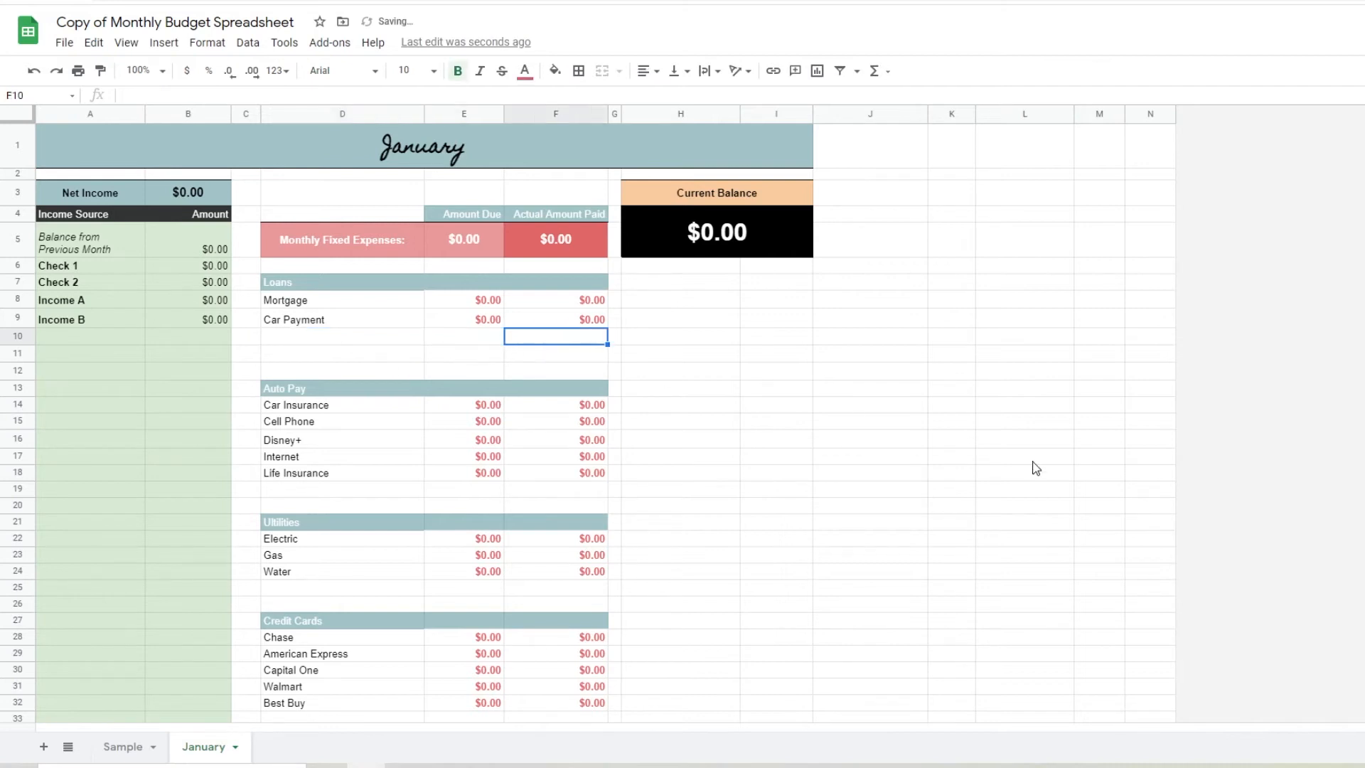
# Enter Car Payment 2 as the expense name in the emptied Loans row below Car Payment
pyautogui.click(348, 339)
pyautogui.write('Car Payment')
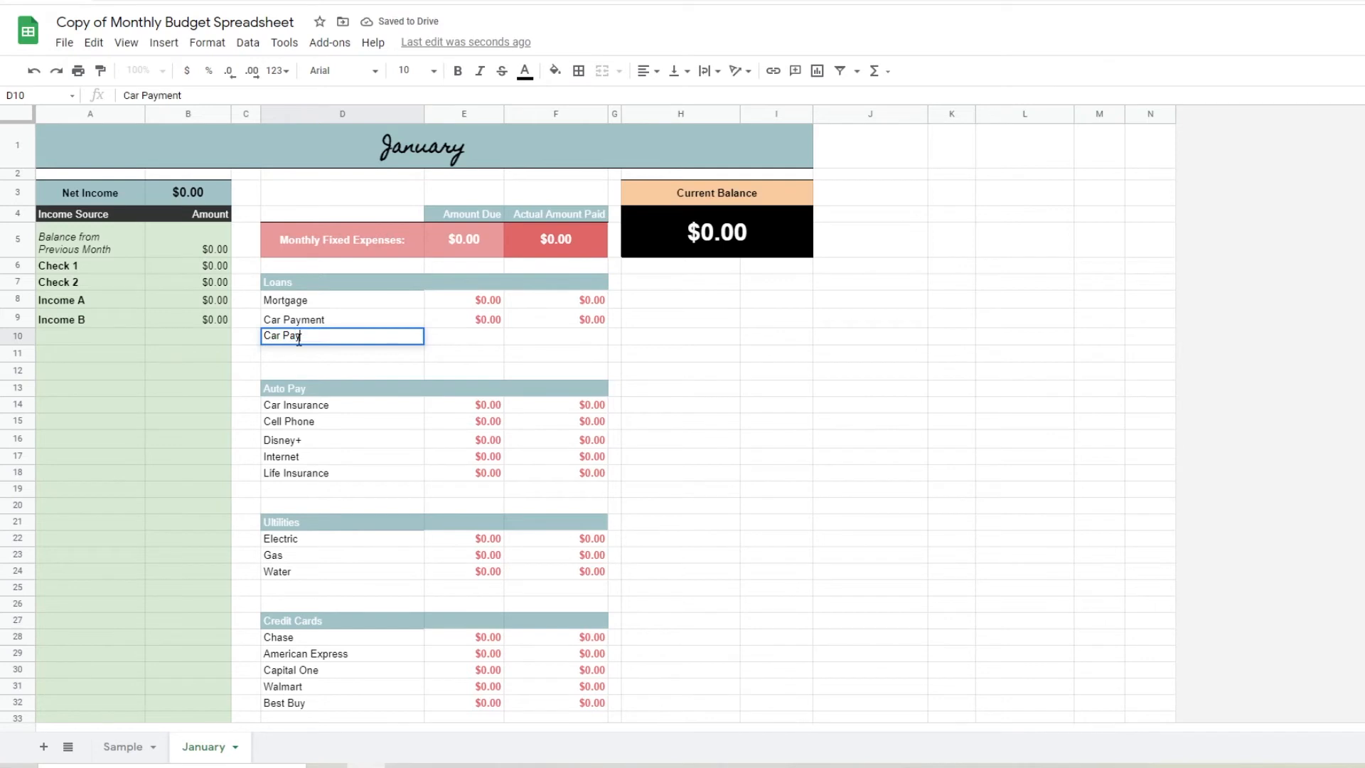
pyautogui.write(' 2')
pyautogui.press('Return')
# Set the Loans amounts due to 250 for Car Payment 2, 300 for Car Payment and 1500 for Mortgage
pyautogui.click(486, 334)
pyautogui.write('250')
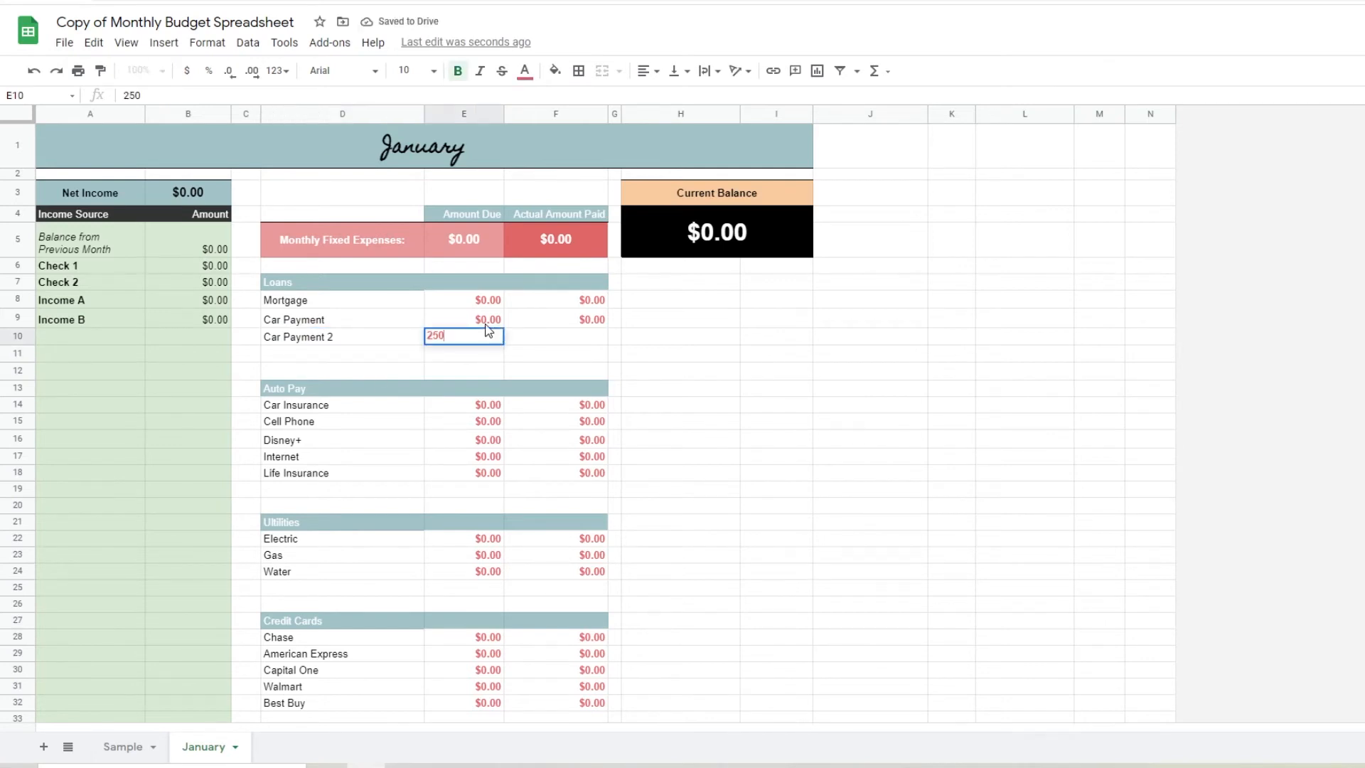
pyautogui.click(486, 319)
pyautogui.write('300')
pyautogui.press('Return')
pyautogui.press('Up')
pyautogui.press('Up')
pyautogui.write('1500')
pyautogui.press('Return')
# Set the amount due for Car Insurance in the Auto Pay section to 150
pyautogui.click(486, 405)
pyautogui.write('0')
pyautogui.moveTo(475, 403); pyautogui.dragTo(513, 404)
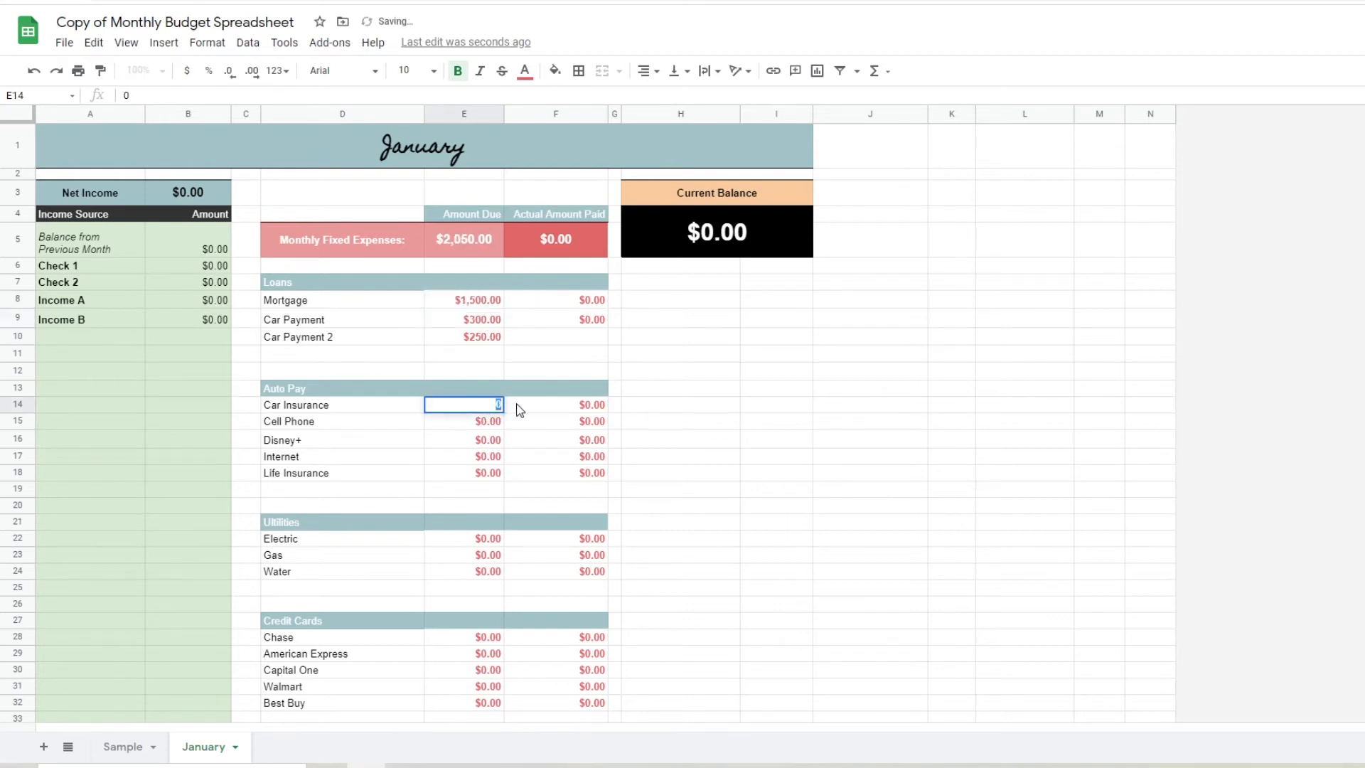
pyautogui.write('150')
pyautogui.press('Return')
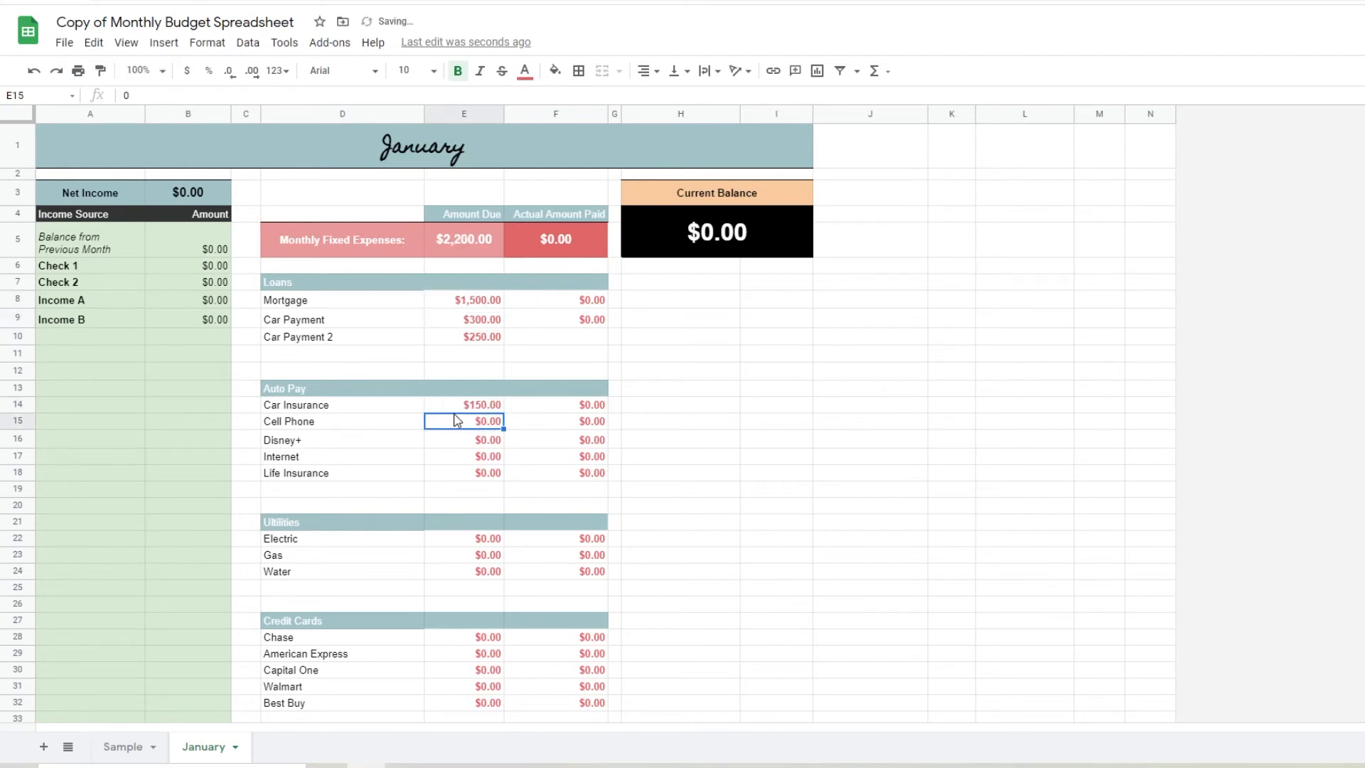
pyautogui.scroll(-9, 497, 475)
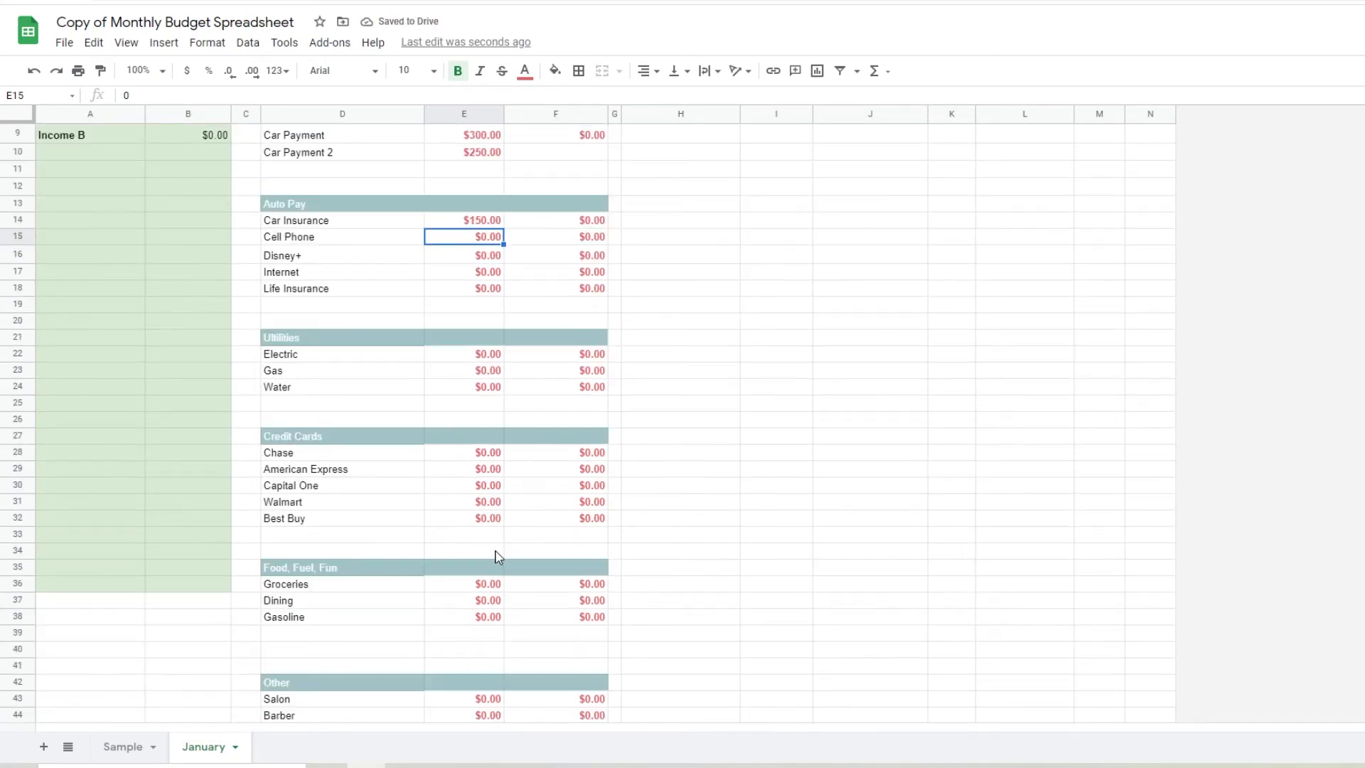
pyautogui.scroll(9, 495, 615)
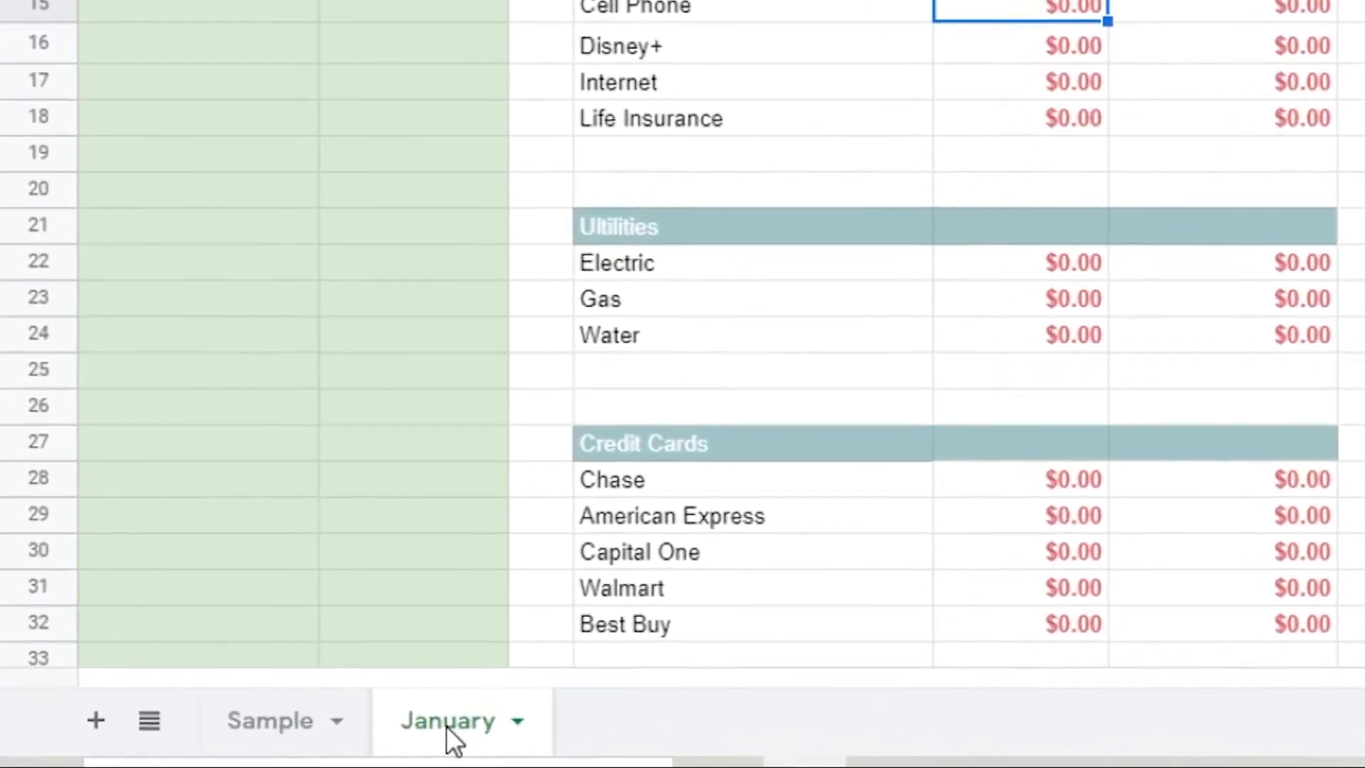
# Duplicate the January sheet and rename the copy February
pyautogui.rightClick(388, 732)
pyautogui.click(523, 143)
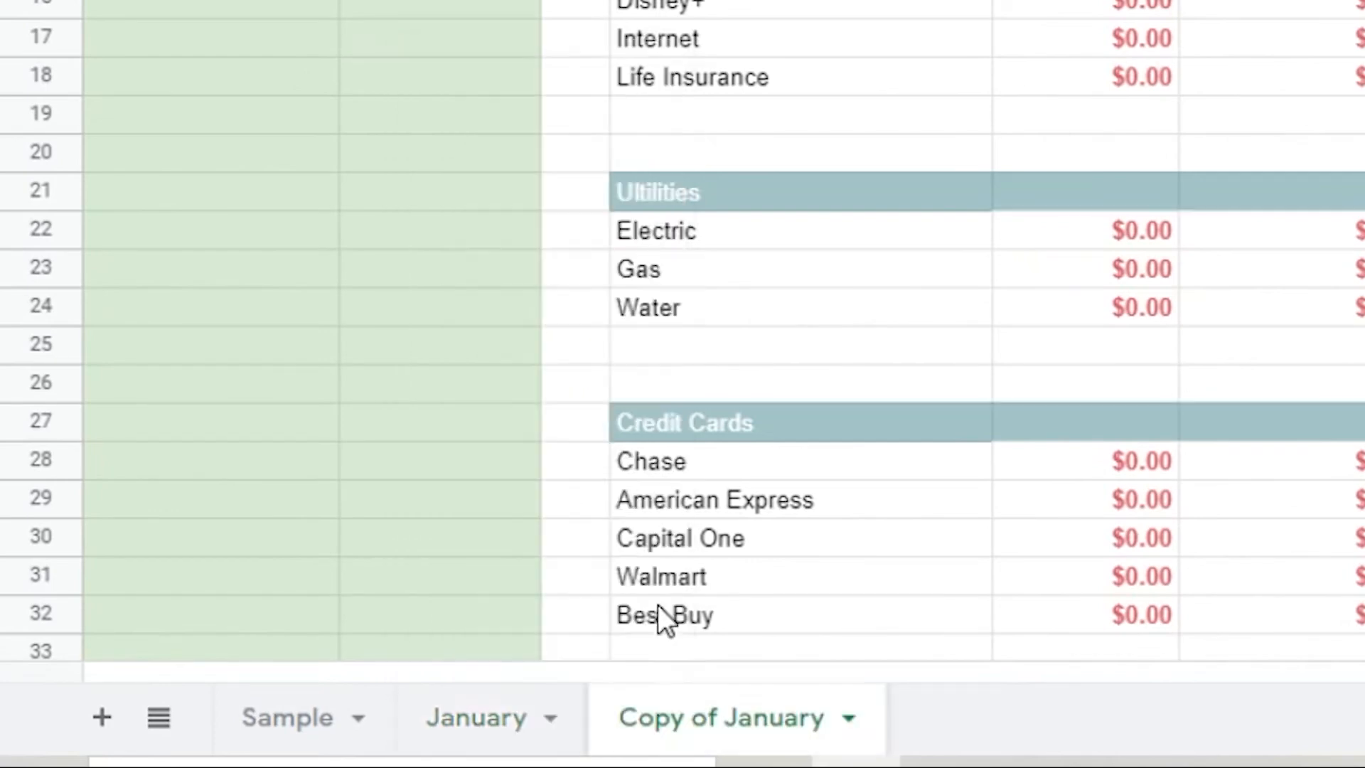
pyautogui.doubleClick(661, 708)
pyautogui.write('Fe')
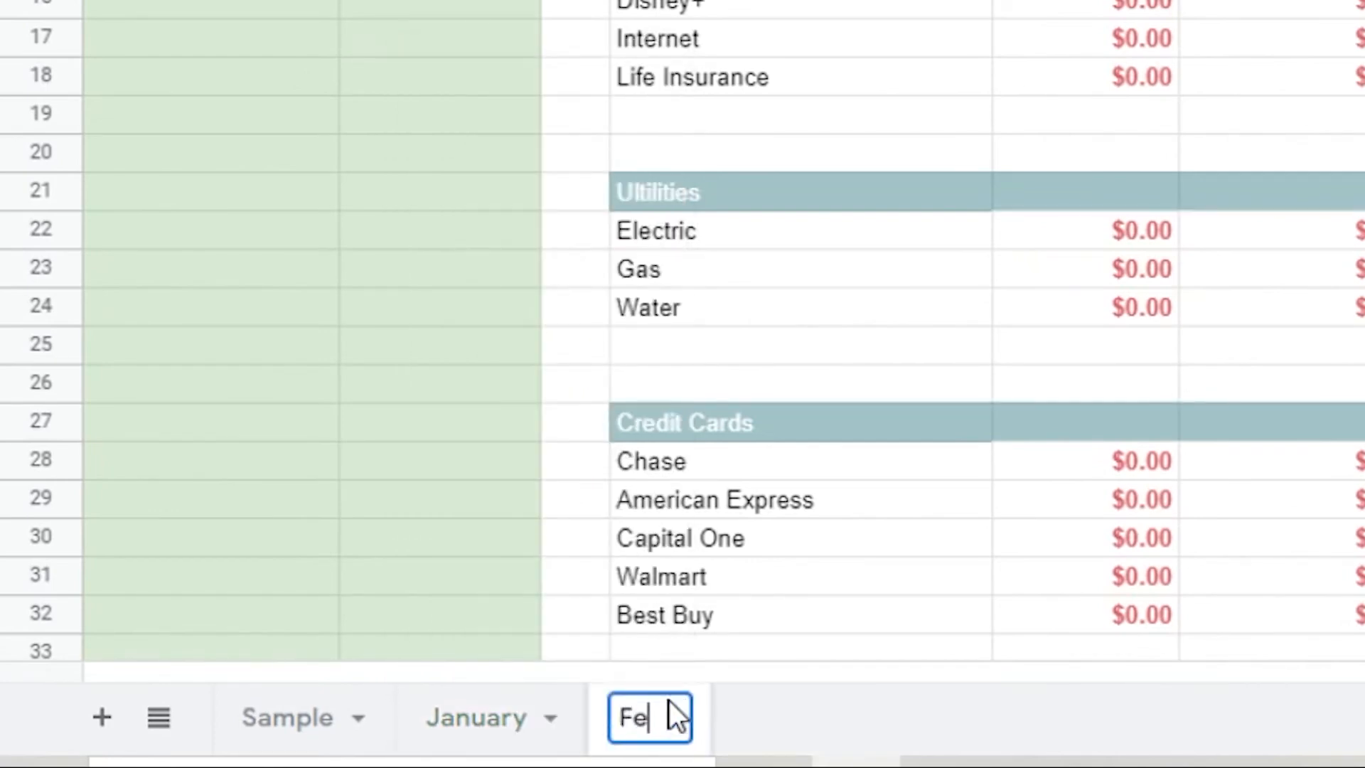
pyautogui.write('bruary')
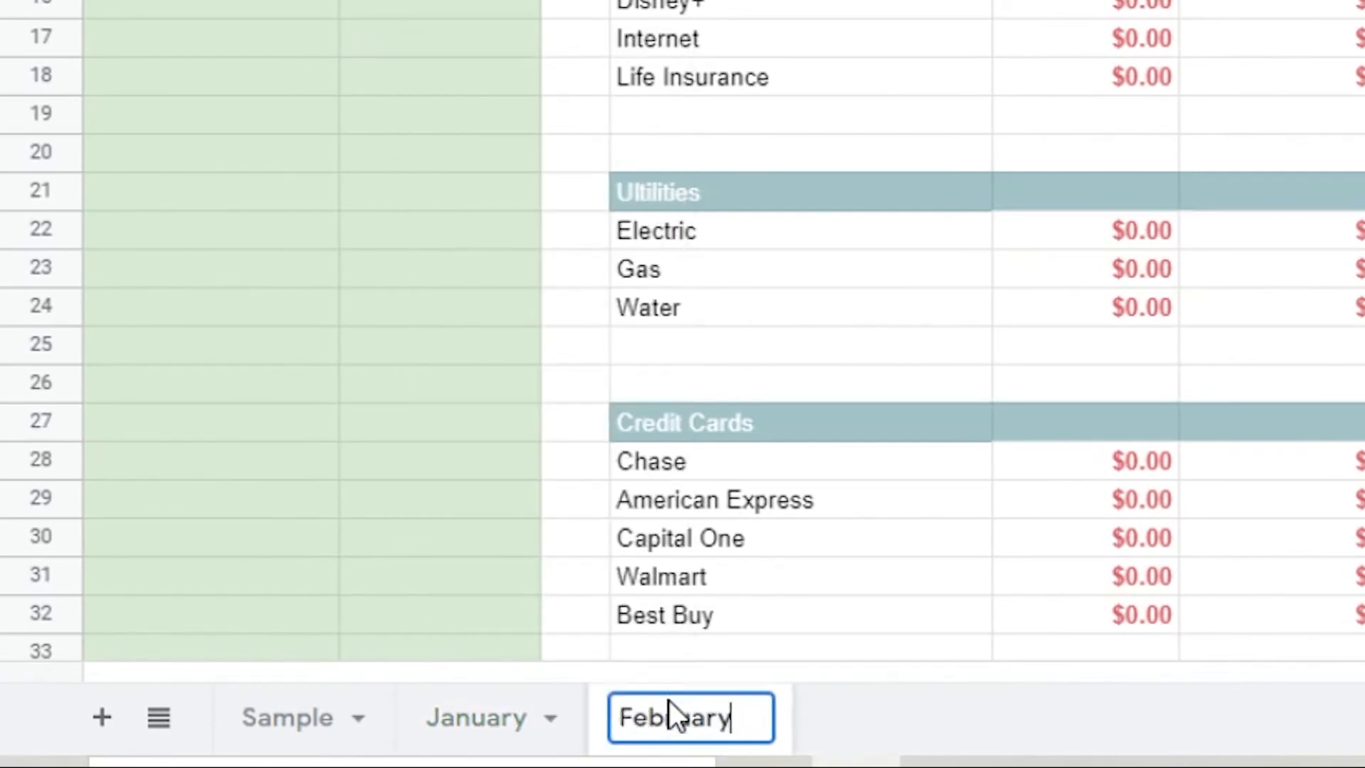
pyautogui.press('Return')
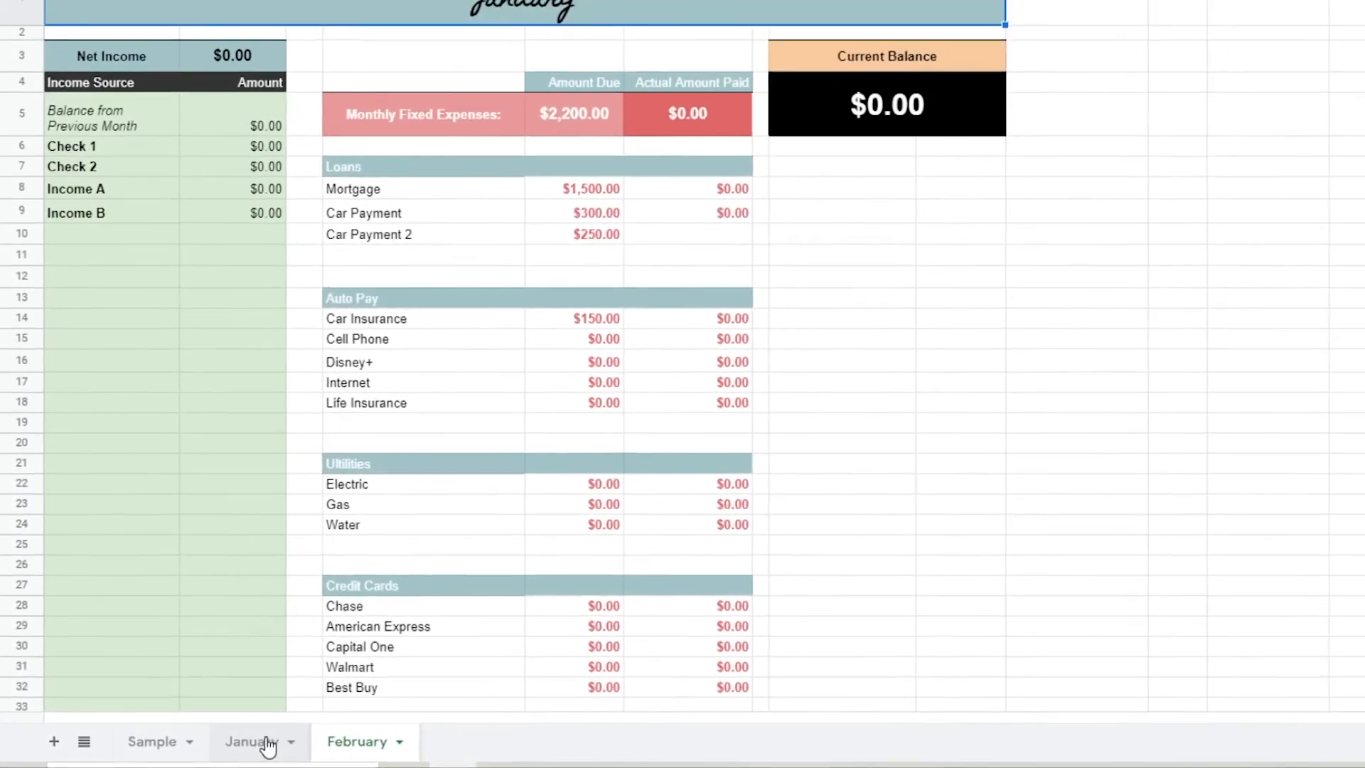
# View the January and February sheets in turn, finishing on January
pyautogui.click(331, 733)
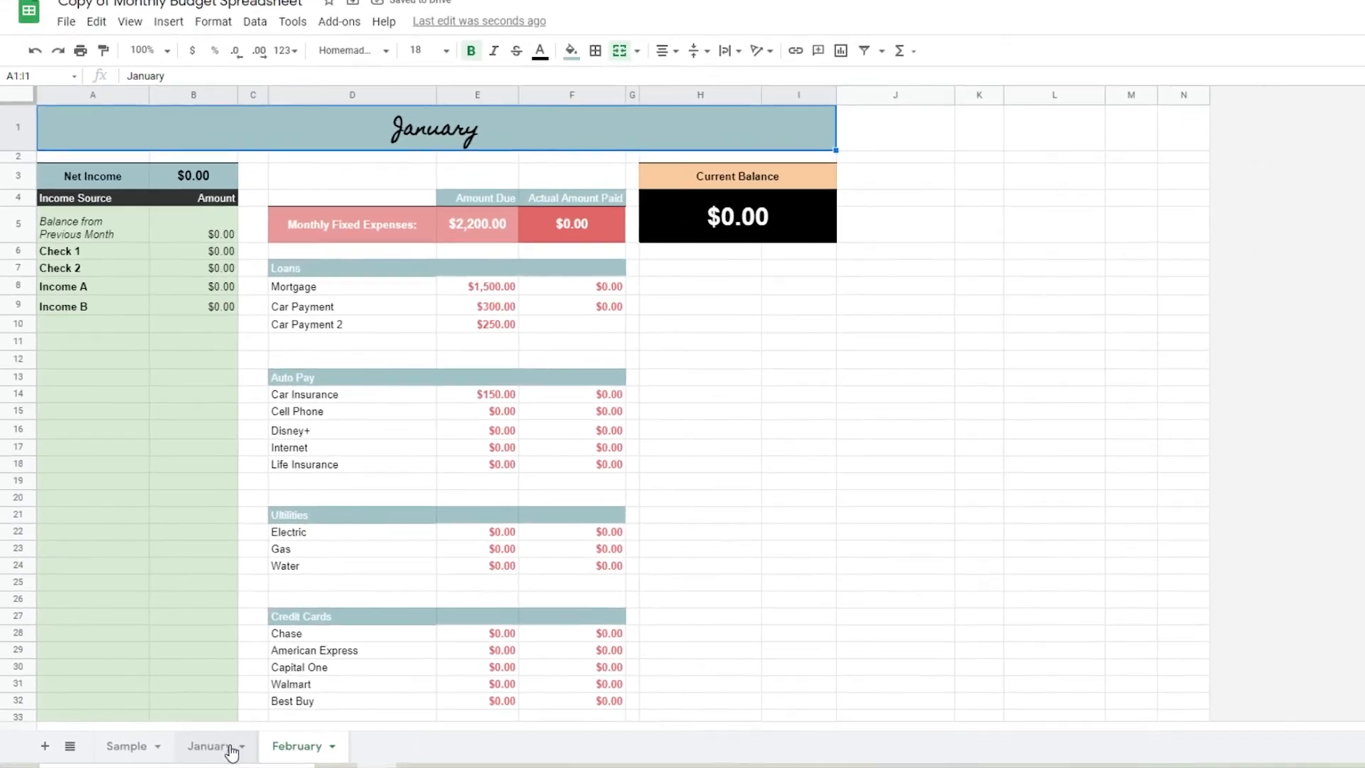
pyautogui.click(284, 747)
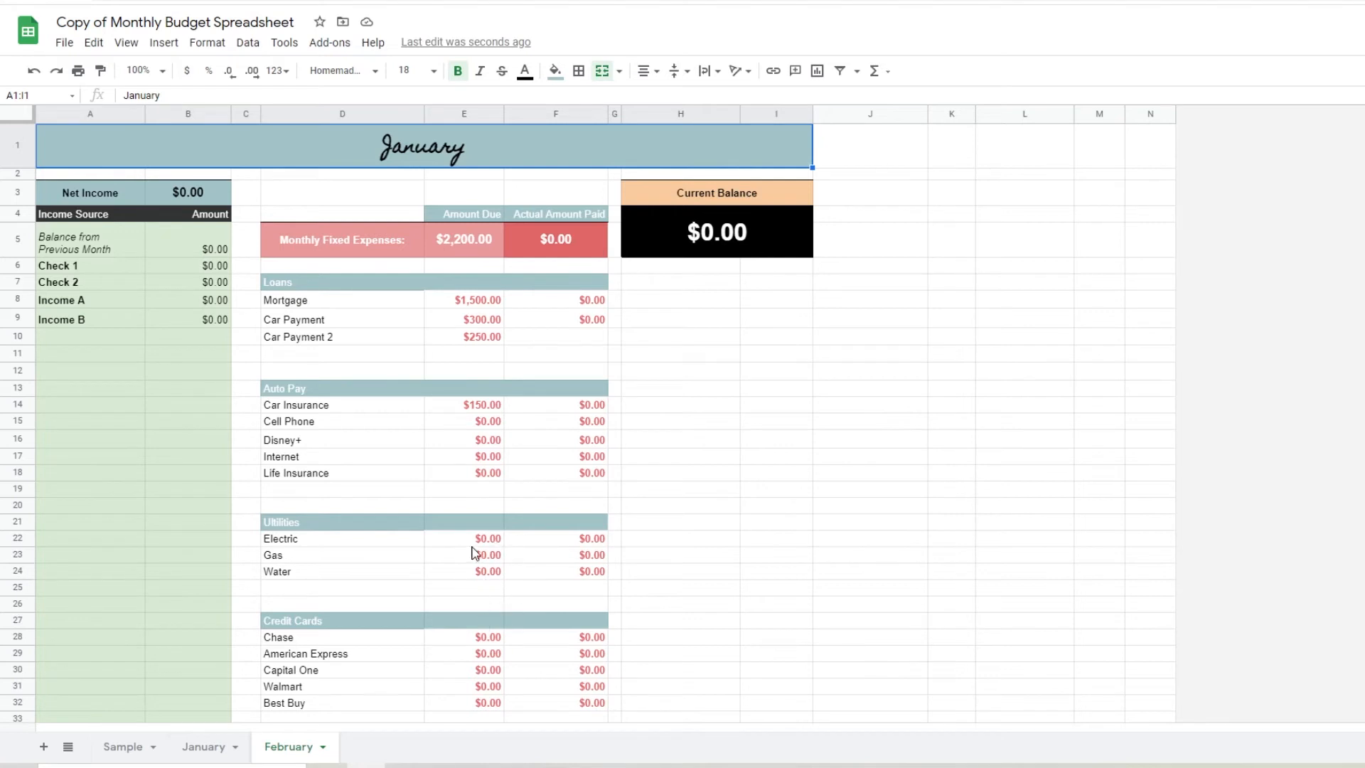
pyautogui.click(213, 750)
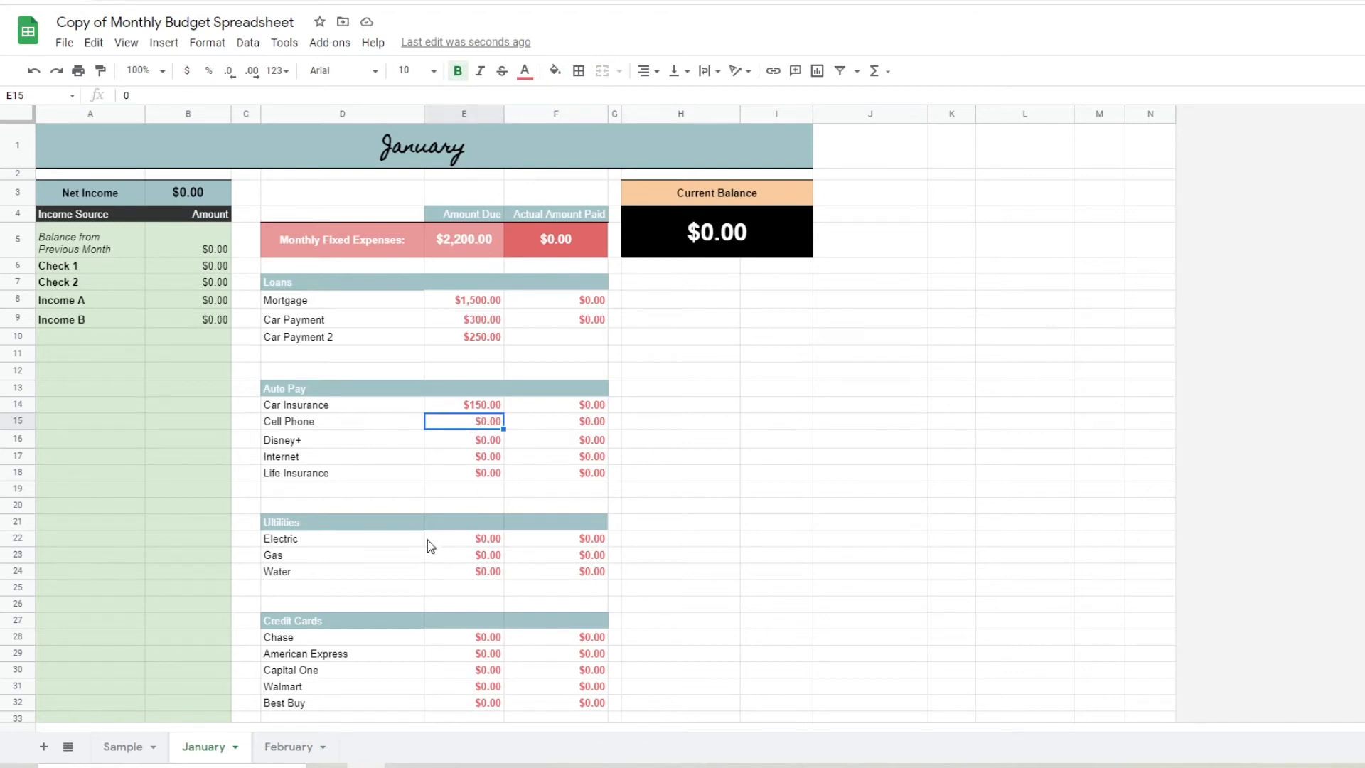
# Rename the January sheet as July
pyautogui.doubleClick(213, 751)
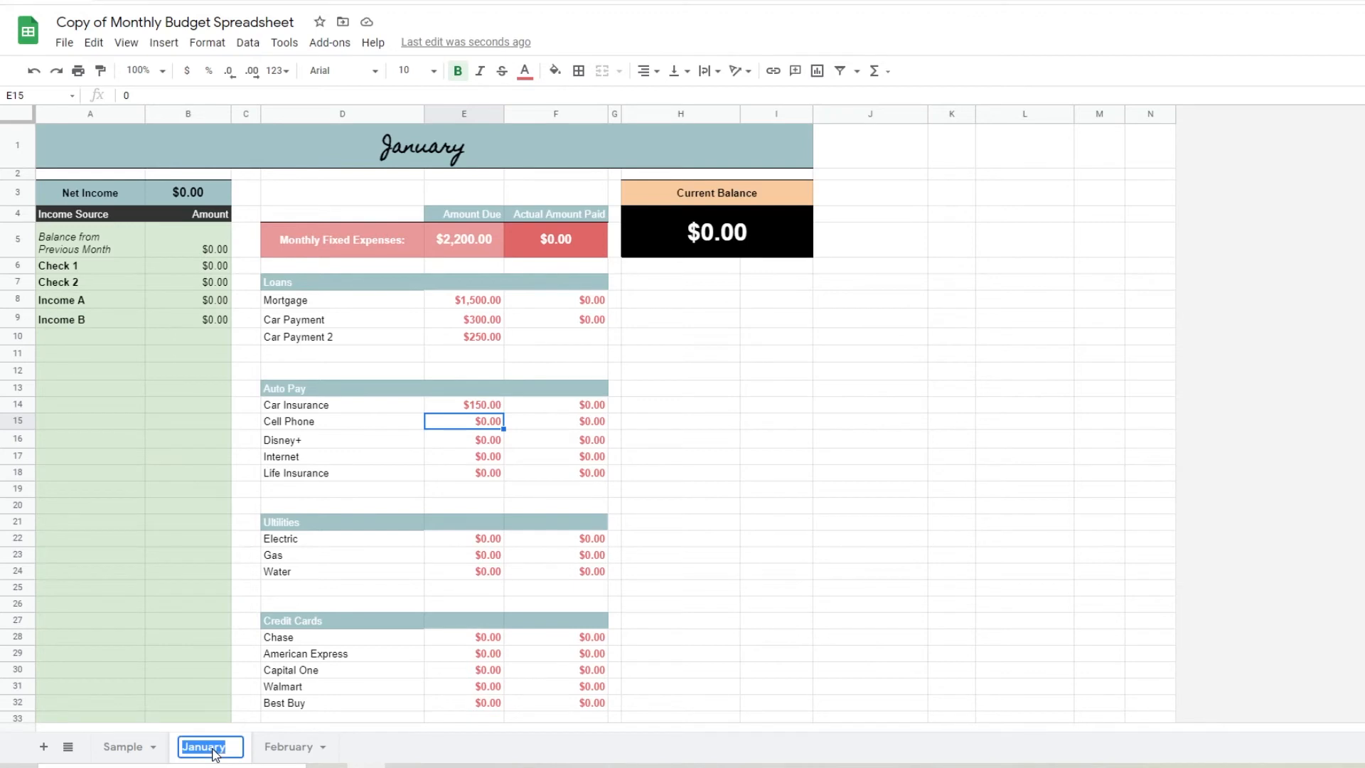
pyautogui.write('July')
pyautogui.press('Return')
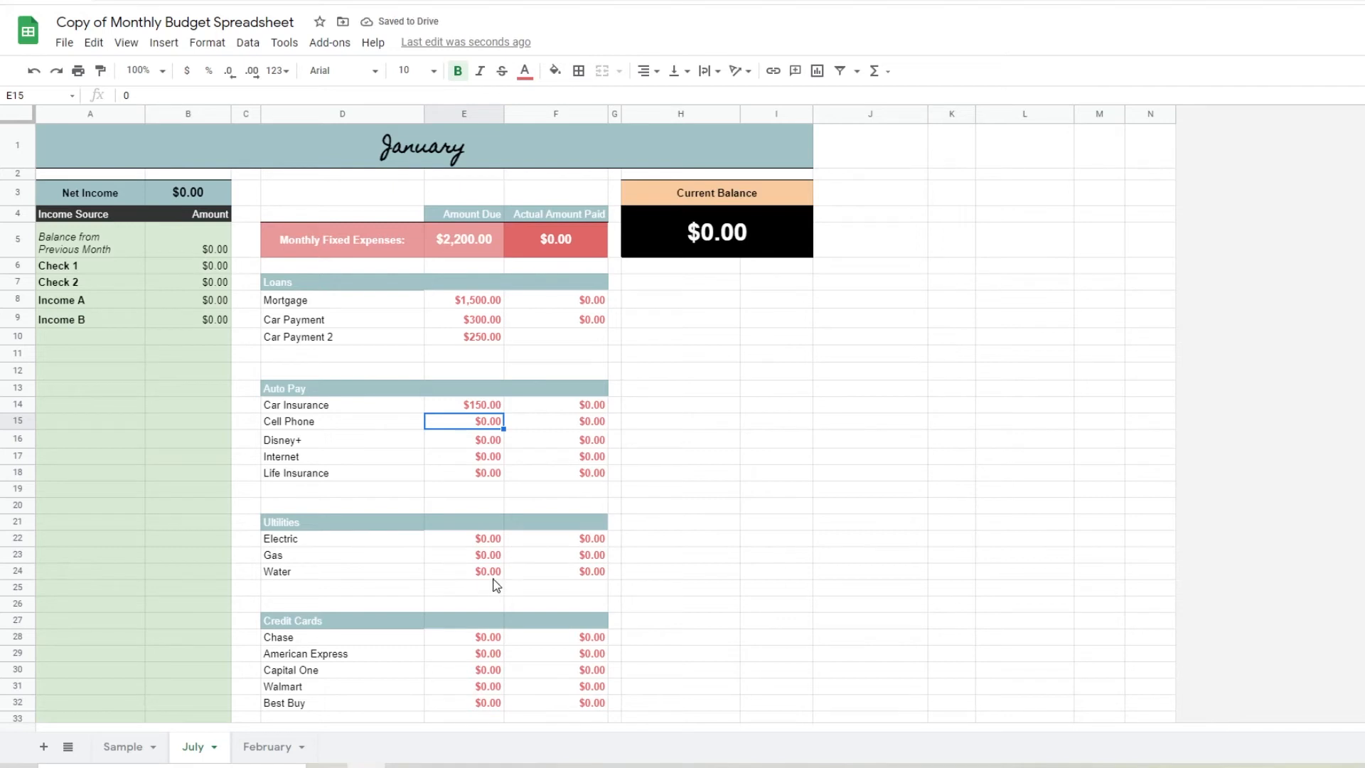
# Enter 50 for Check 1 and 5,000 for Check 2 as income, and record 1,500 as the actual amount paid for Mortgage
pyautogui.doubleClick(206, 269)
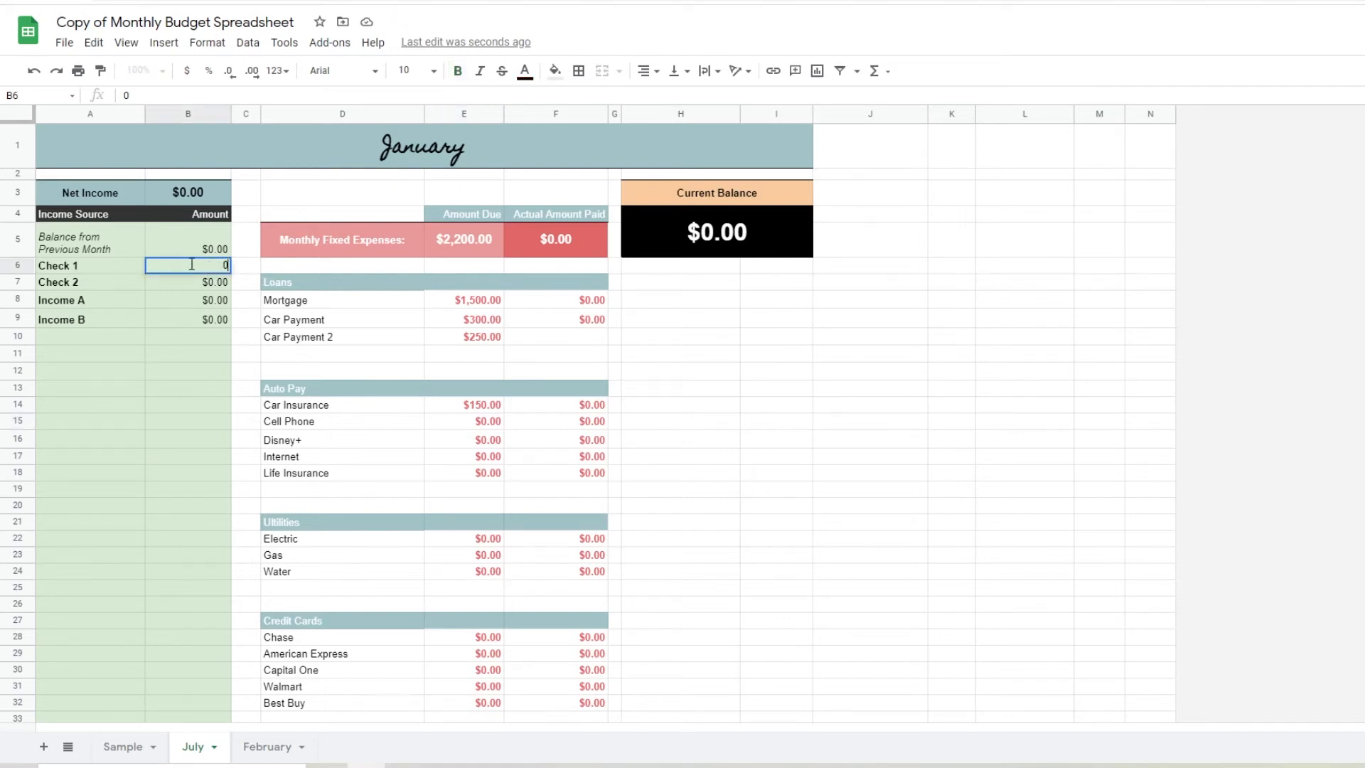
pyautogui.write('50')
pyautogui.press('Return')
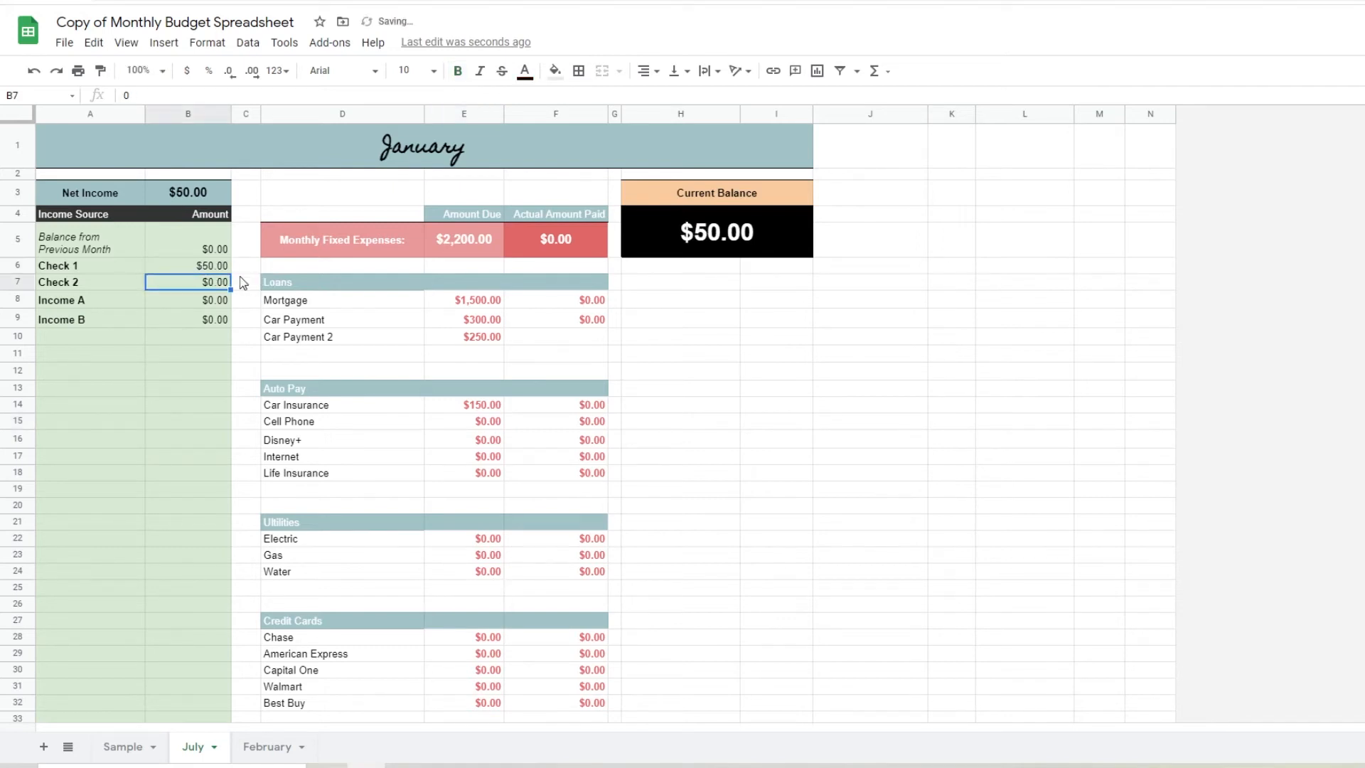
pyautogui.doubleClick(205, 285)
pyautogui.write('5,000')
pyautogui.press('Return')
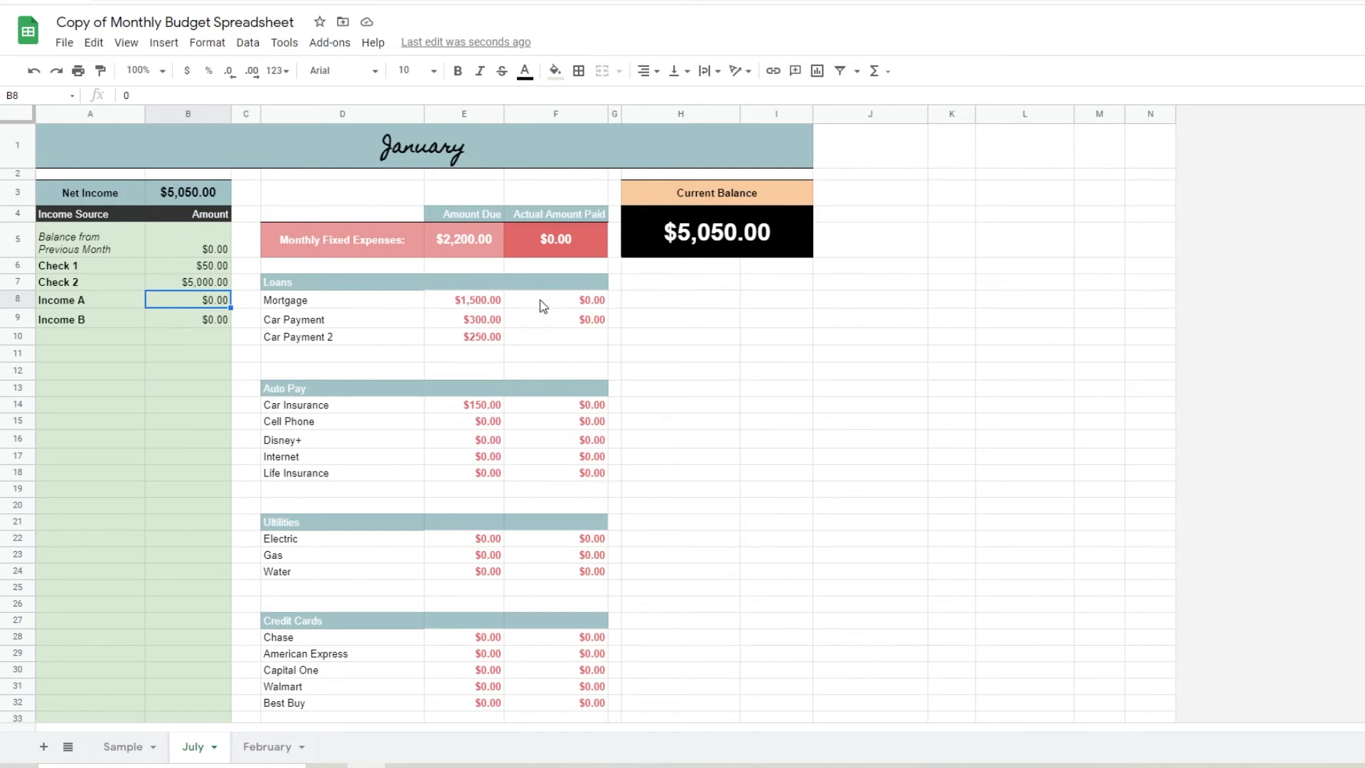
pyautogui.doubleClick(566, 301)
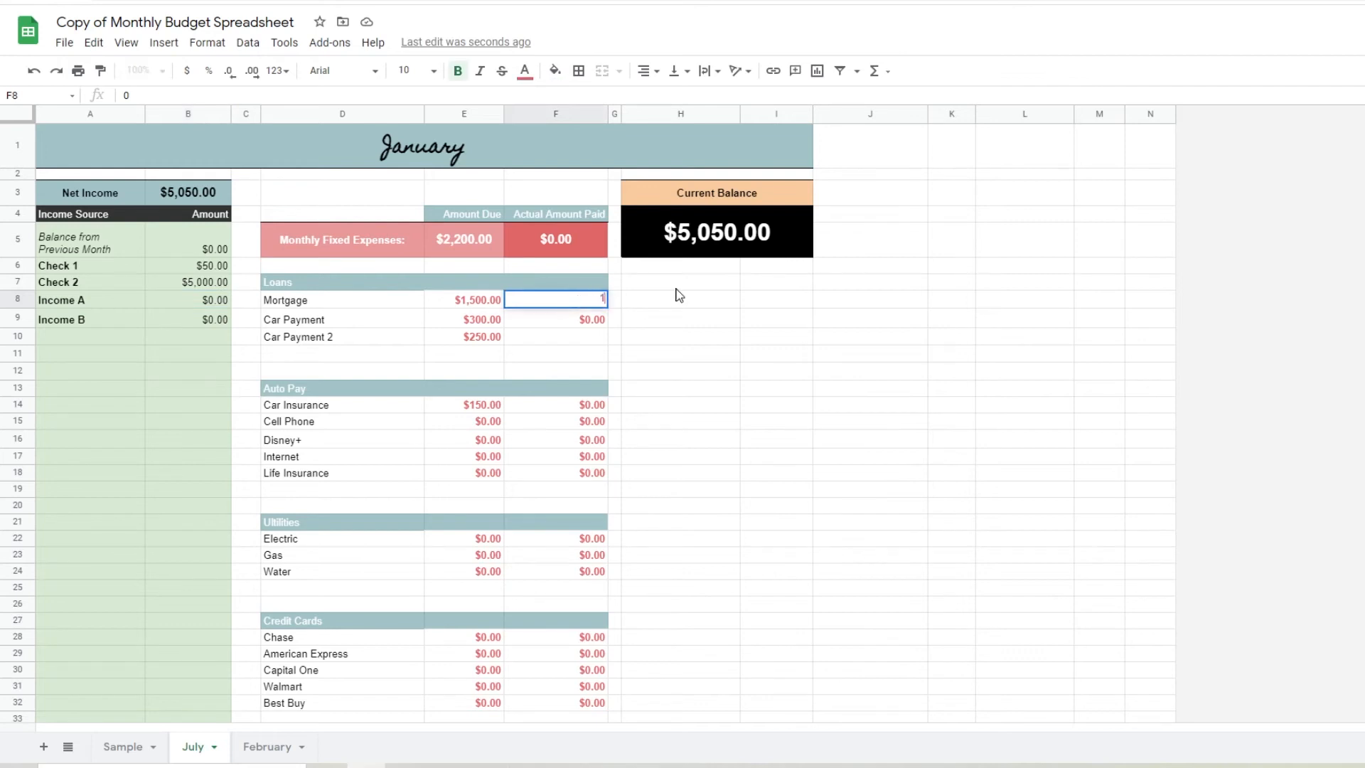
pyautogui.press('Return')
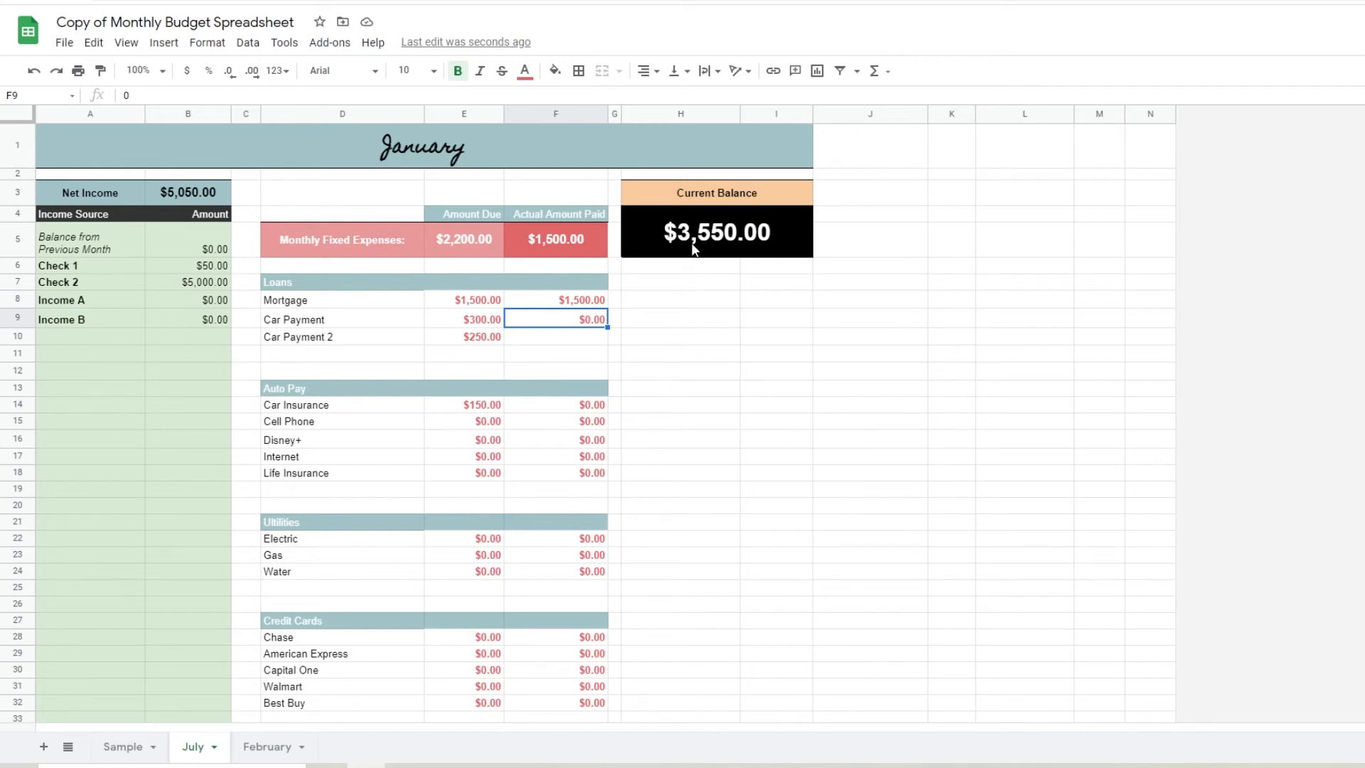
# Compare the February and July sheets by viewing them in turn, finishing on July
pyautogui.click(276, 747)
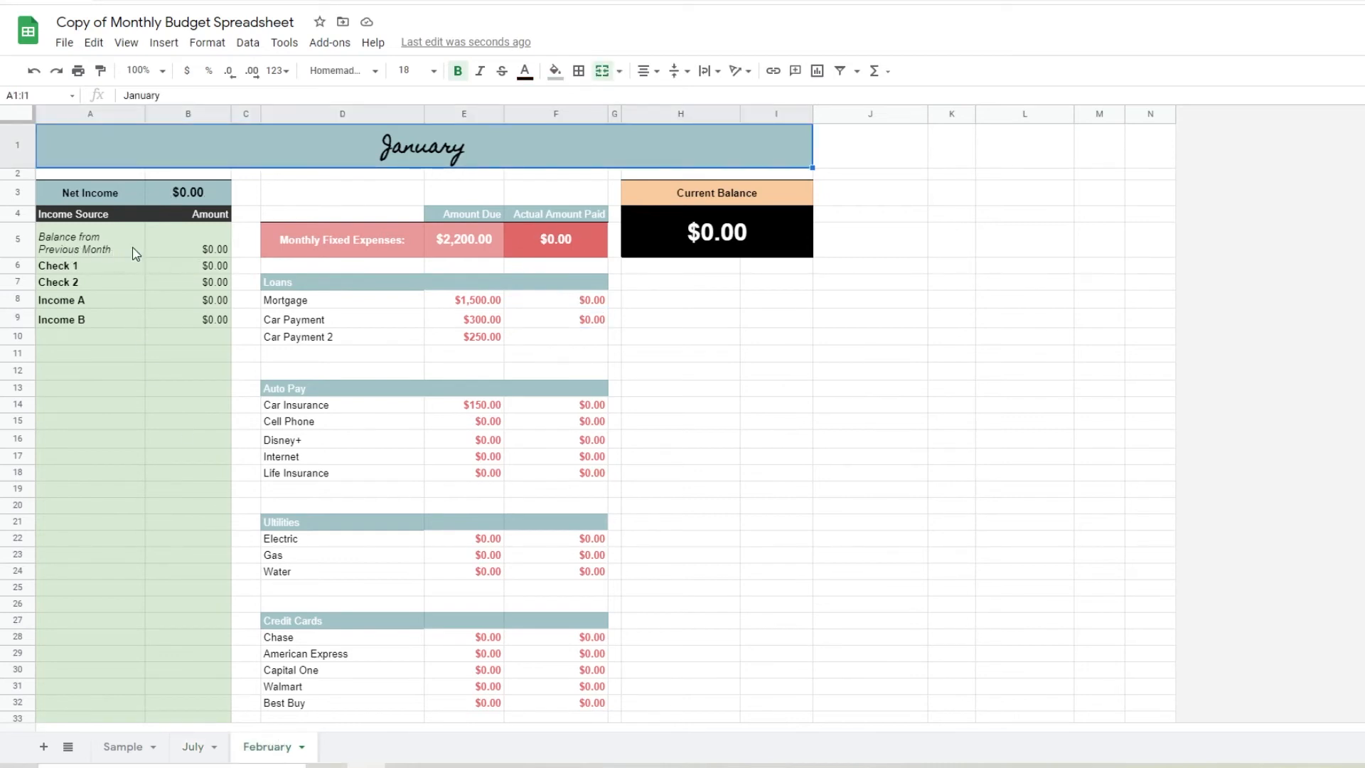
pyautogui.click(194, 746)
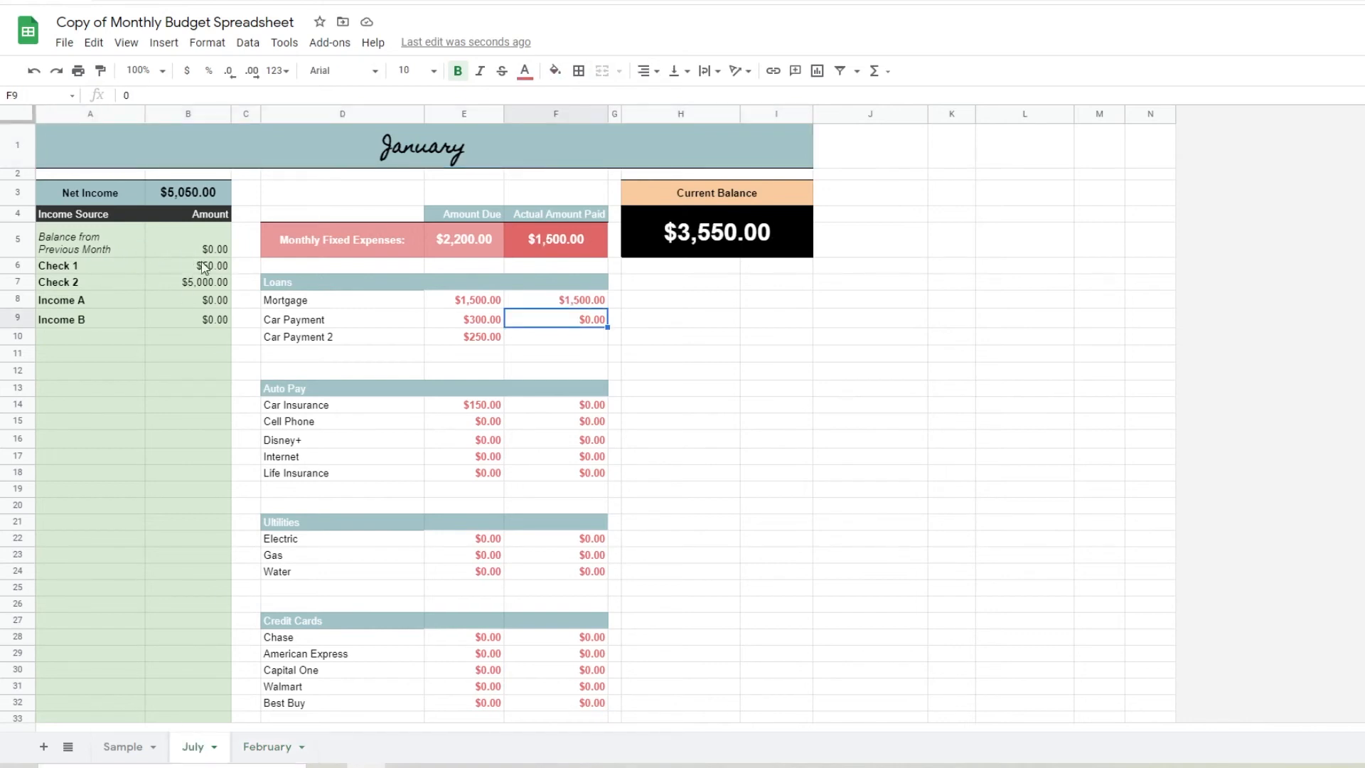
pyautogui.click(269, 745)
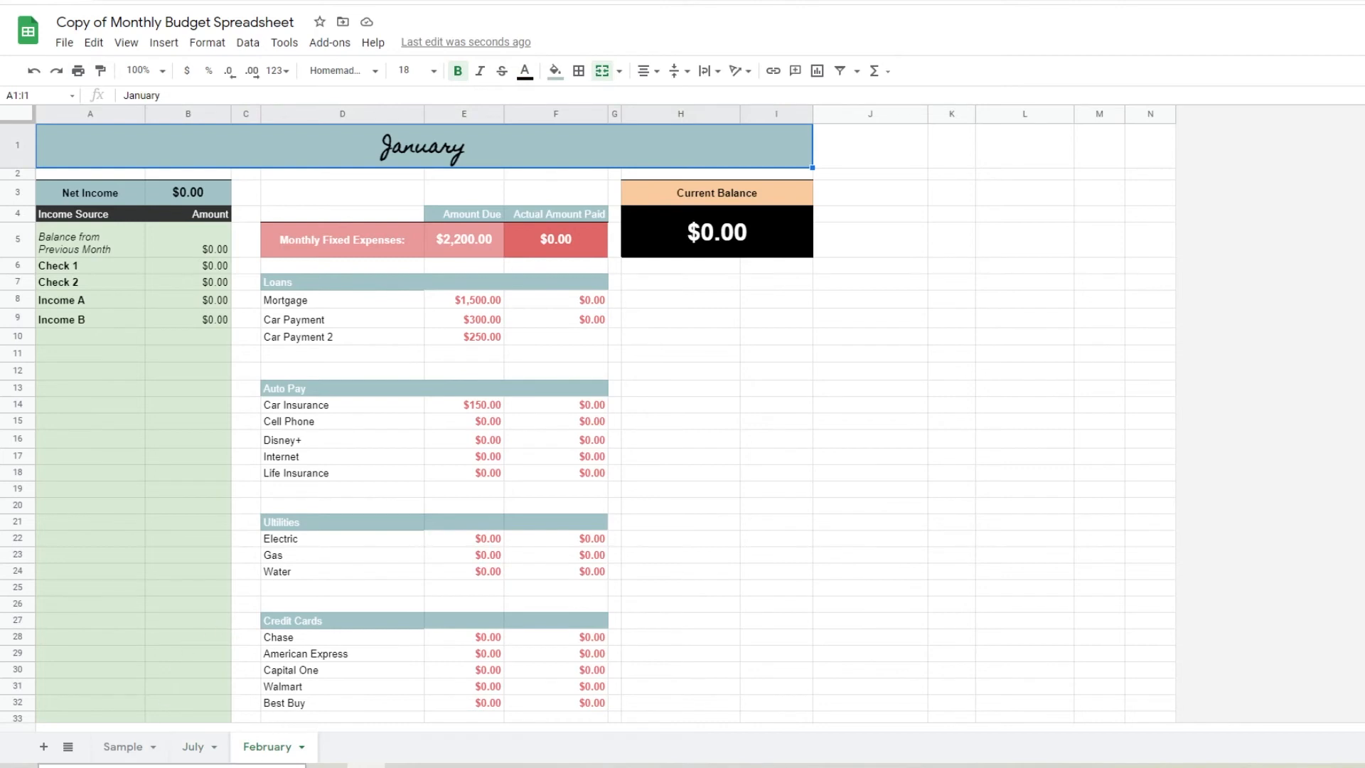
pyautogui.click(196, 747)
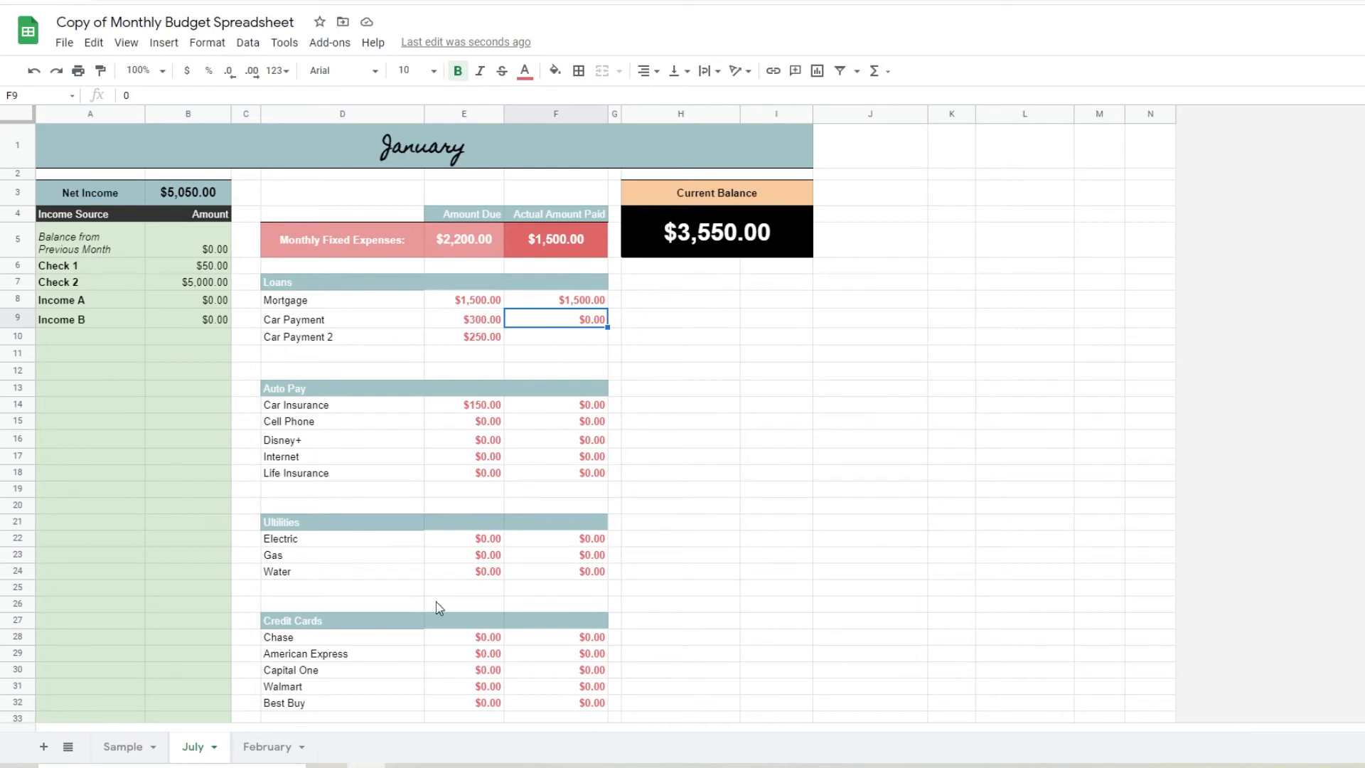
# On the February sheet, set Balance from Previous Month to 300 and Check 1 to 1,500
pyautogui.click(279, 750)
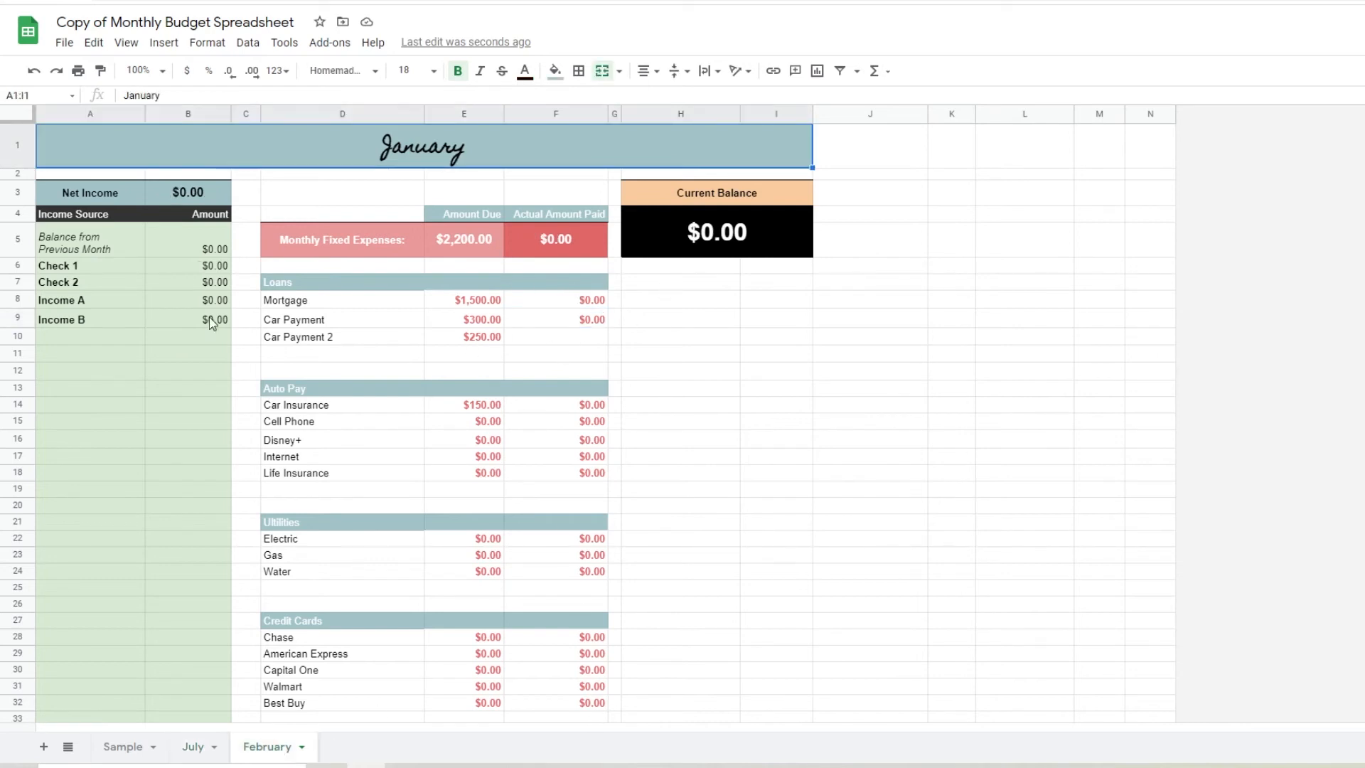
pyautogui.click(189, 246)
pyautogui.doubleClick(186, 237)
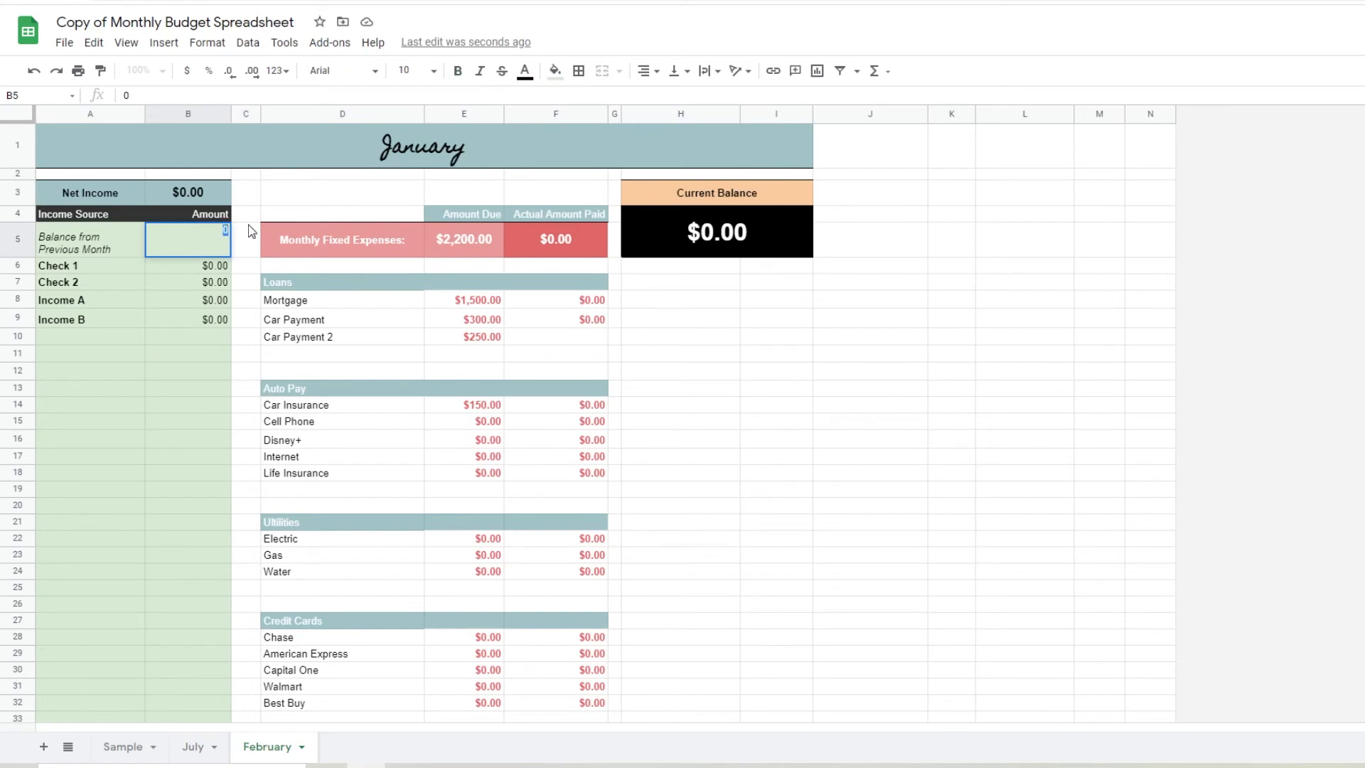
pyautogui.press('Return')
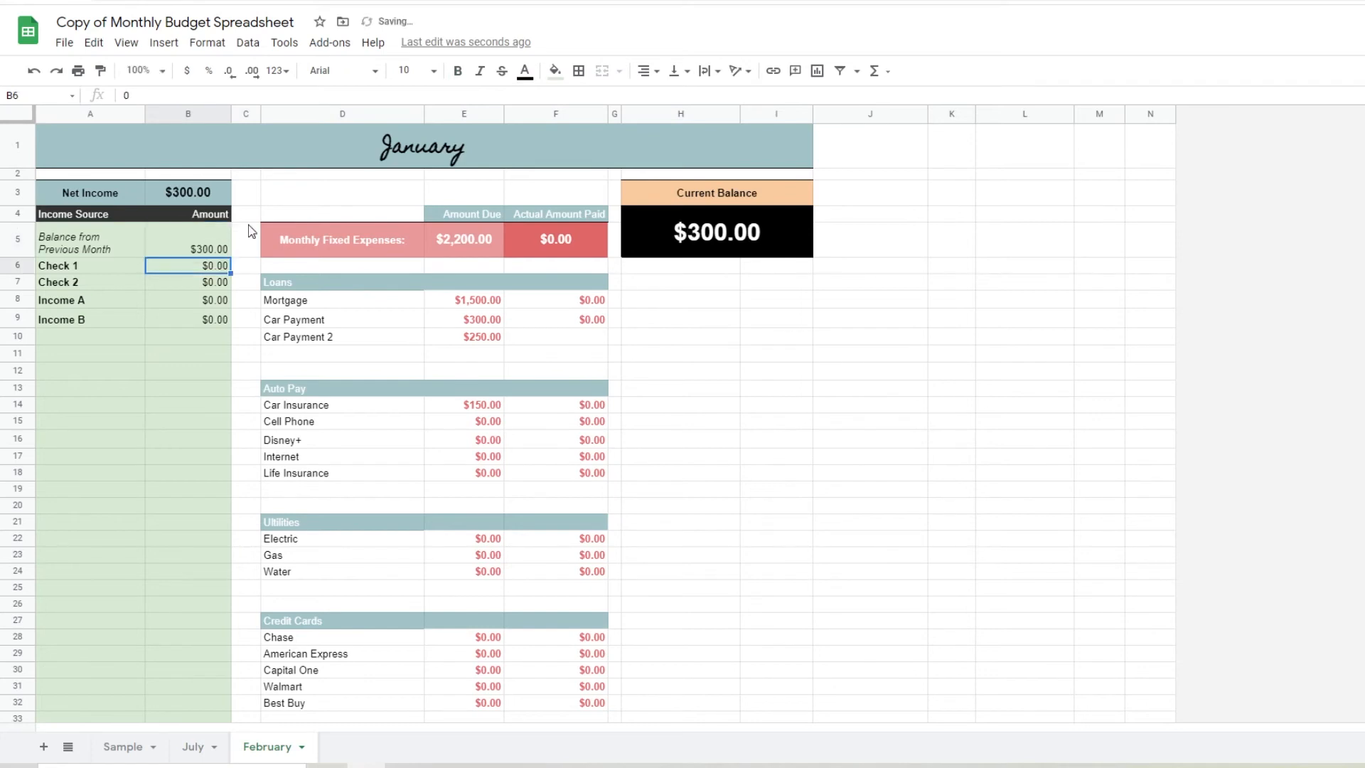
pyautogui.doubleClick(186, 267)
pyautogui.press('Return')
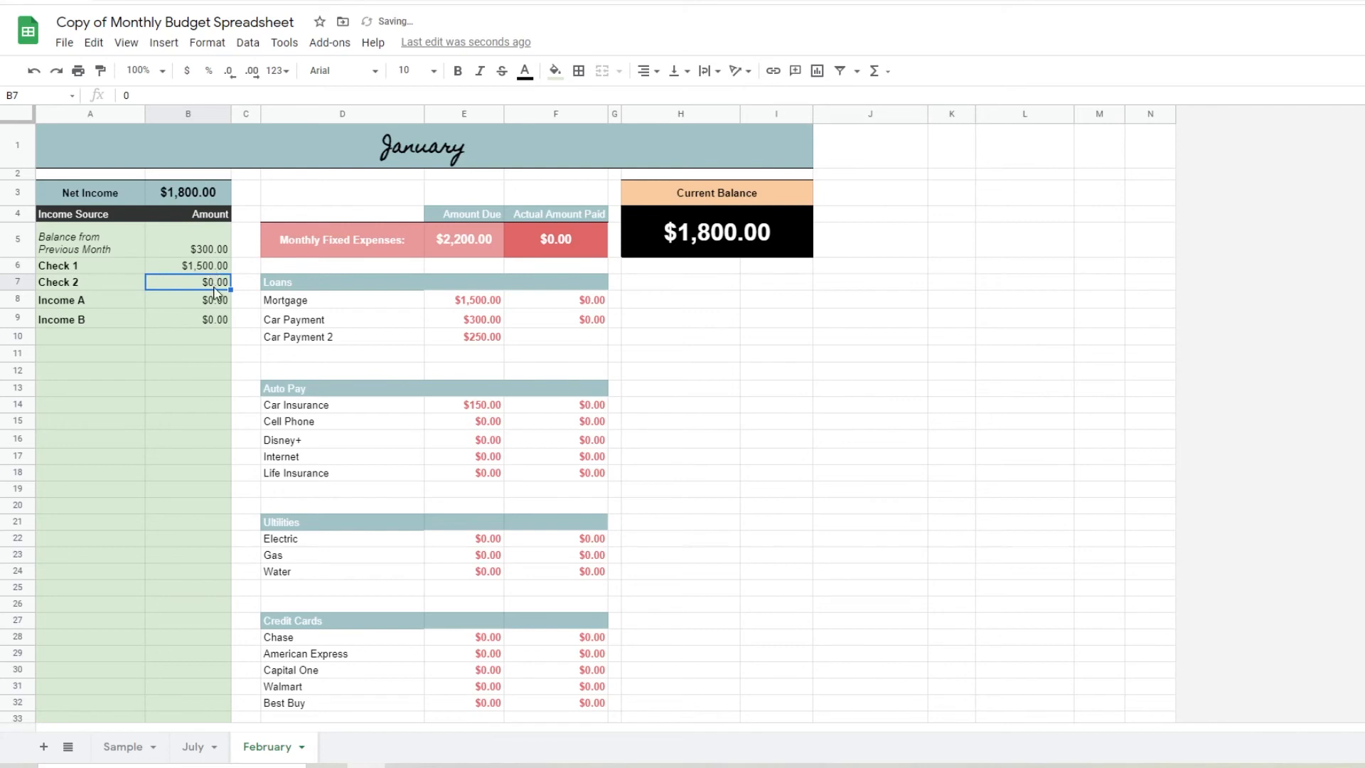
# Record 1,500 as the actual amount paid for February's Mortgage and set the Check 2 income to 1,500
pyautogui.doubleClick(557, 309)
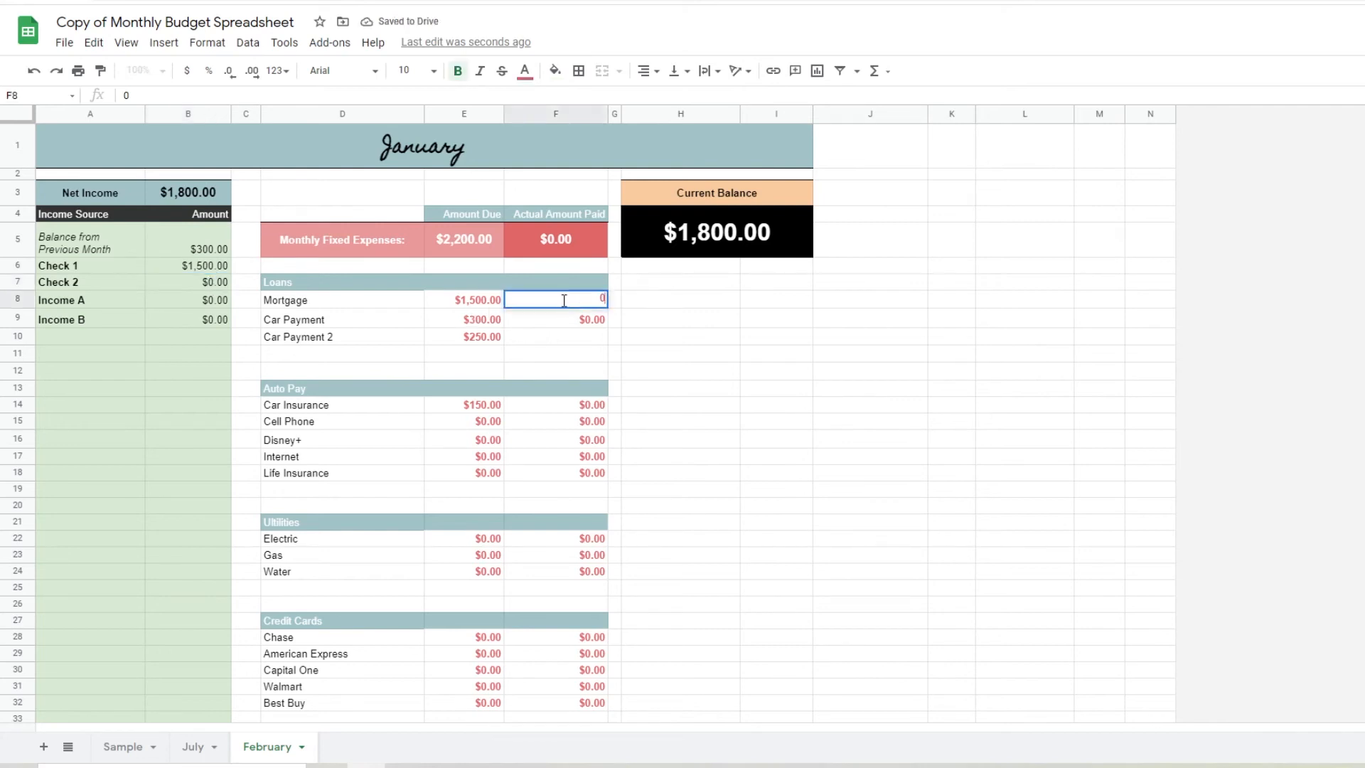
pyautogui.write('1,500')
pyautogui.press('Return')
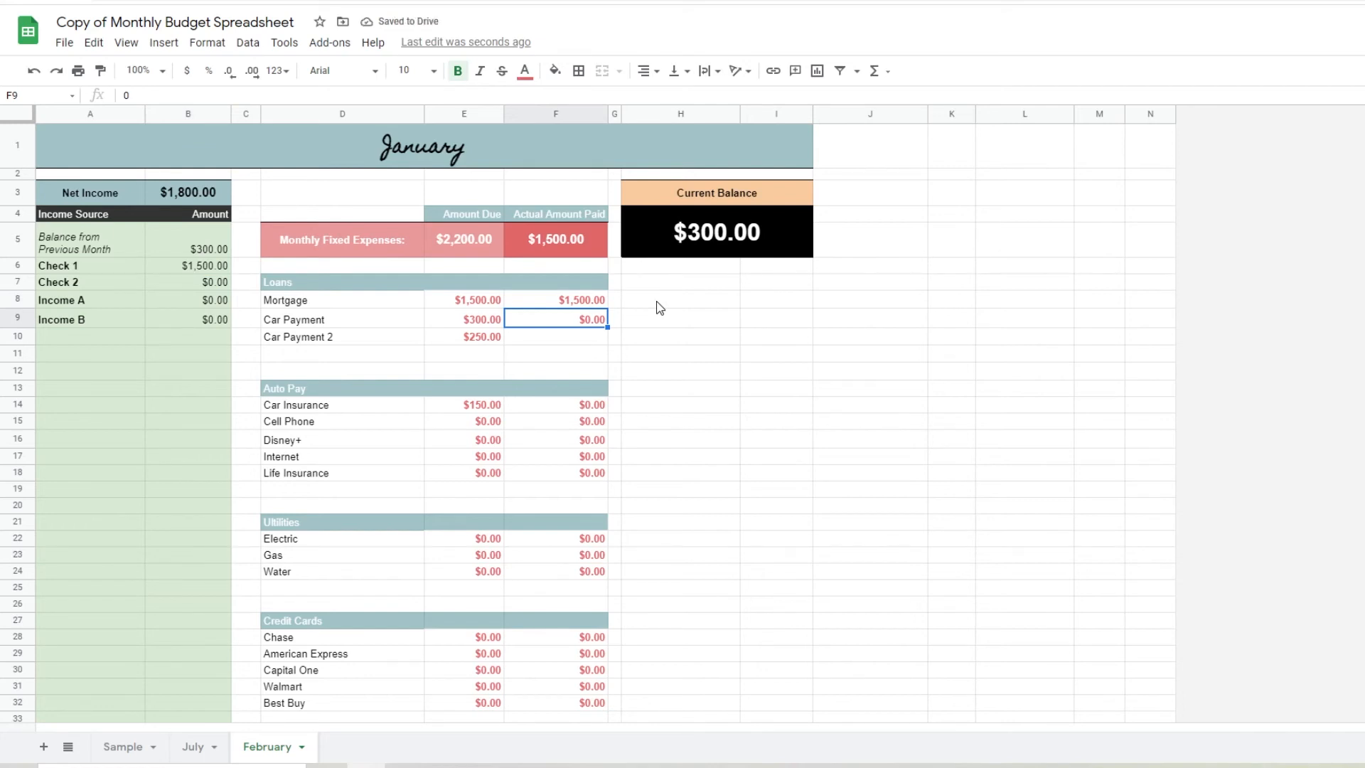
pyautogui.doubleClick(214, 288)
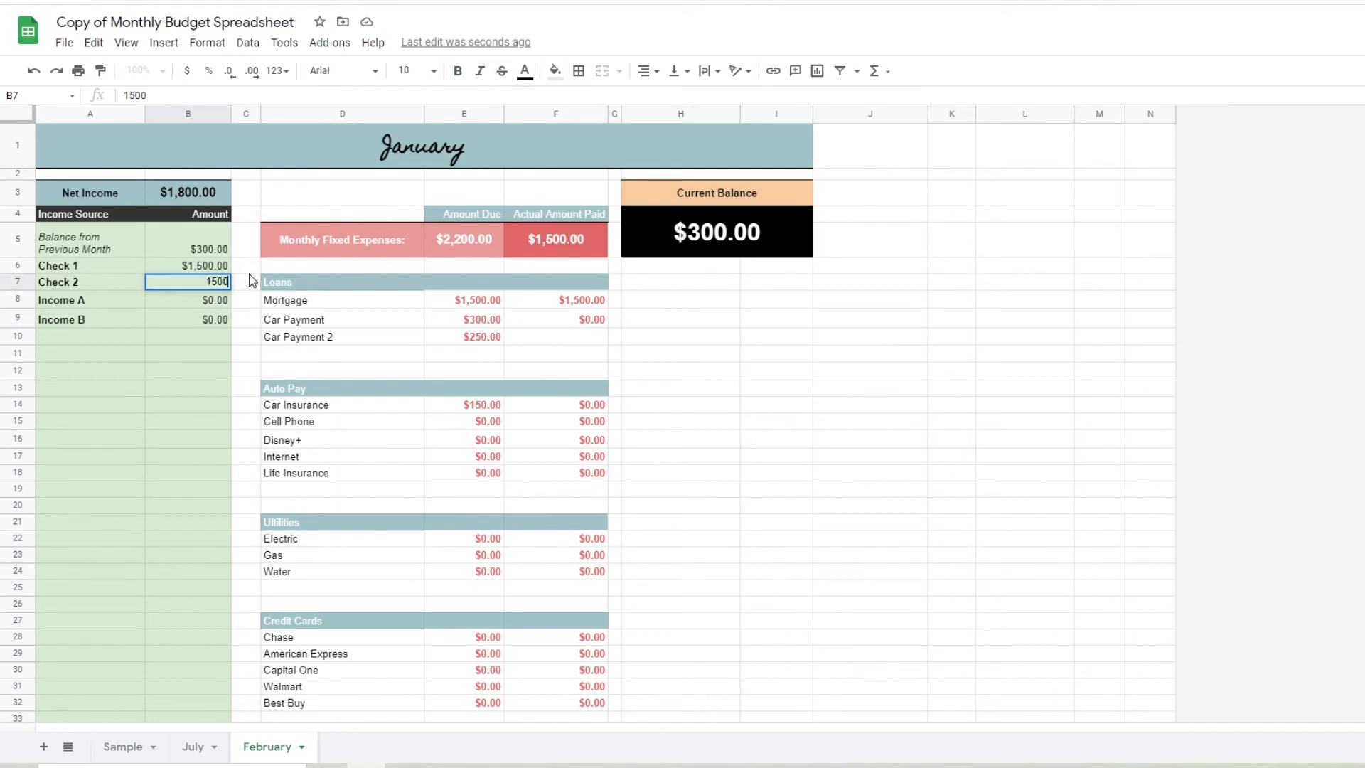
pyautogui.press('Return')
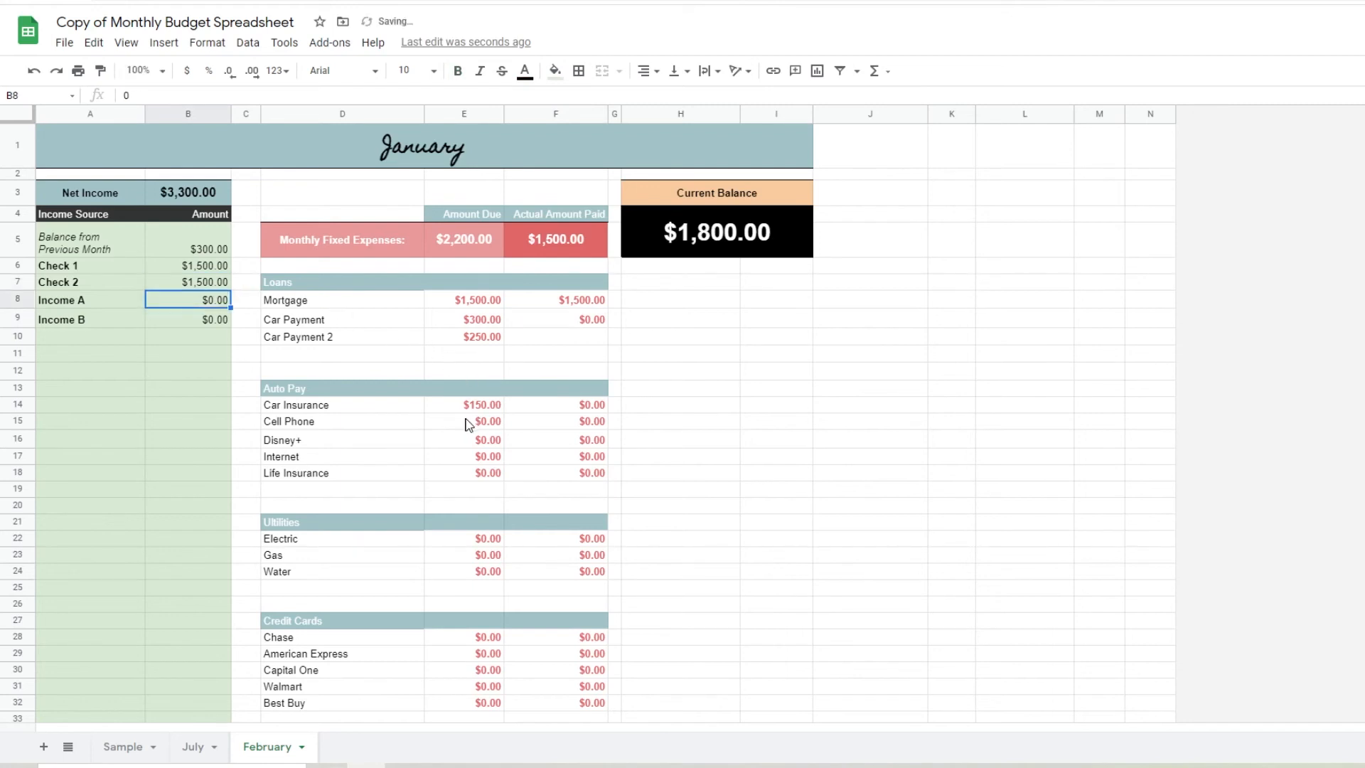
# In February's Auto Pay section, record actual amounts paid of 150 for Car Insurance and 80 for Cell Phone
pyautogui.doubleClick(569, 405)
pyautogui.write('1')
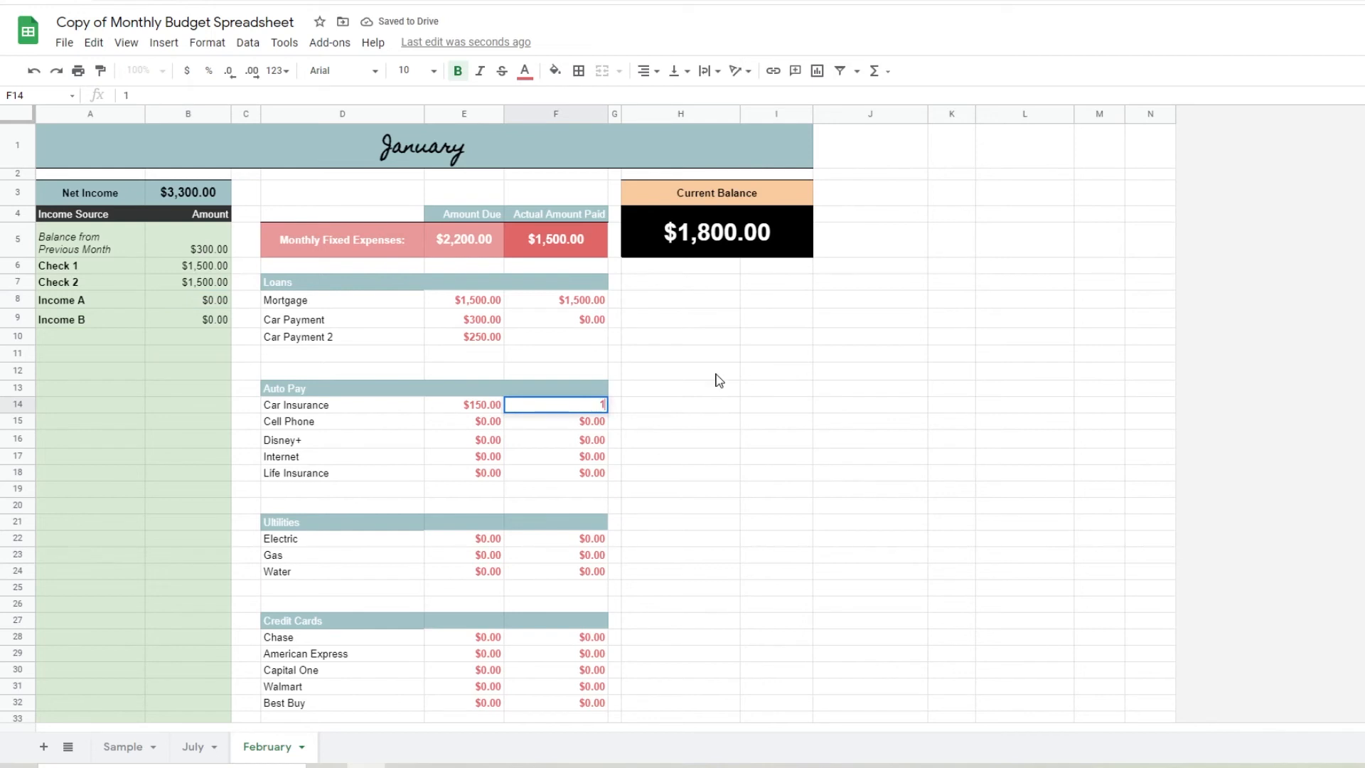
pyautogui.write('50')
pyautogui.press('Return')
pyautogui.doubleClick(593, 420)
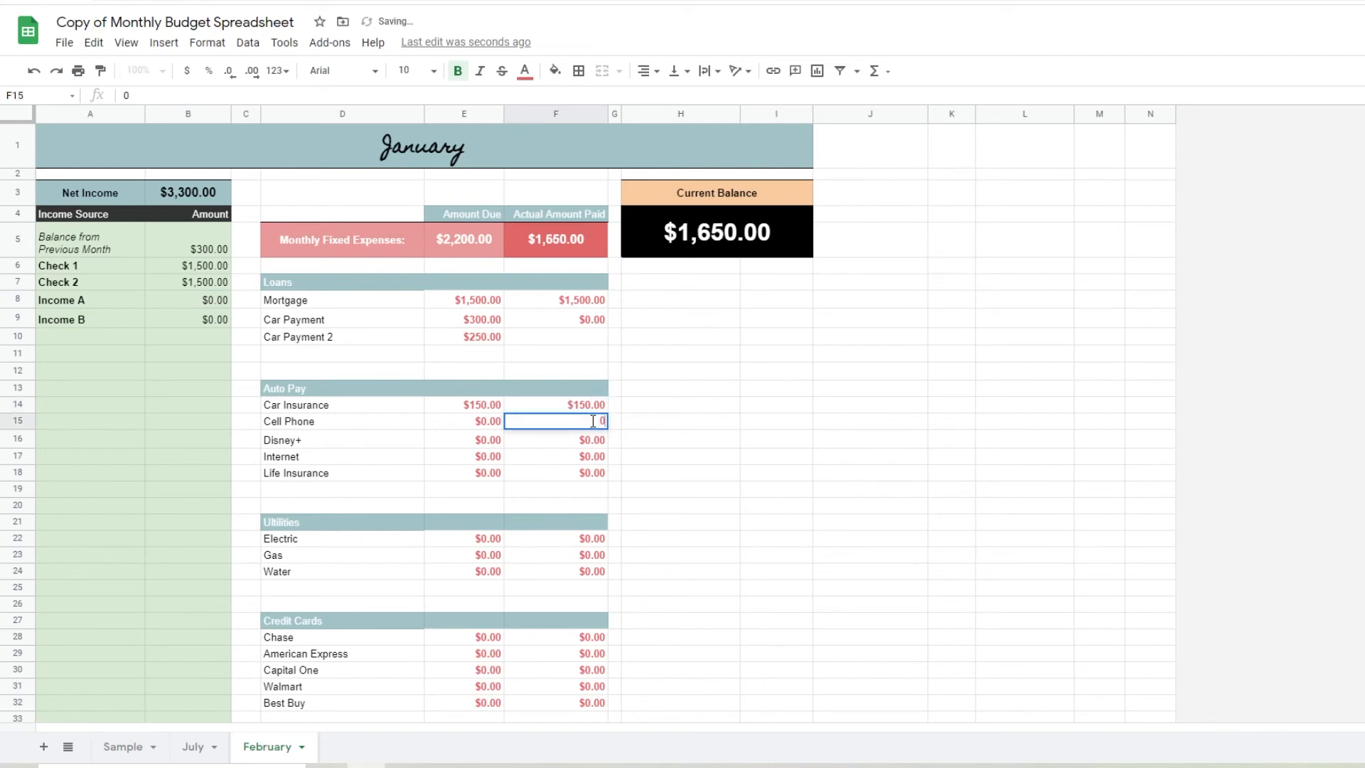
pyautogui.press('Return')
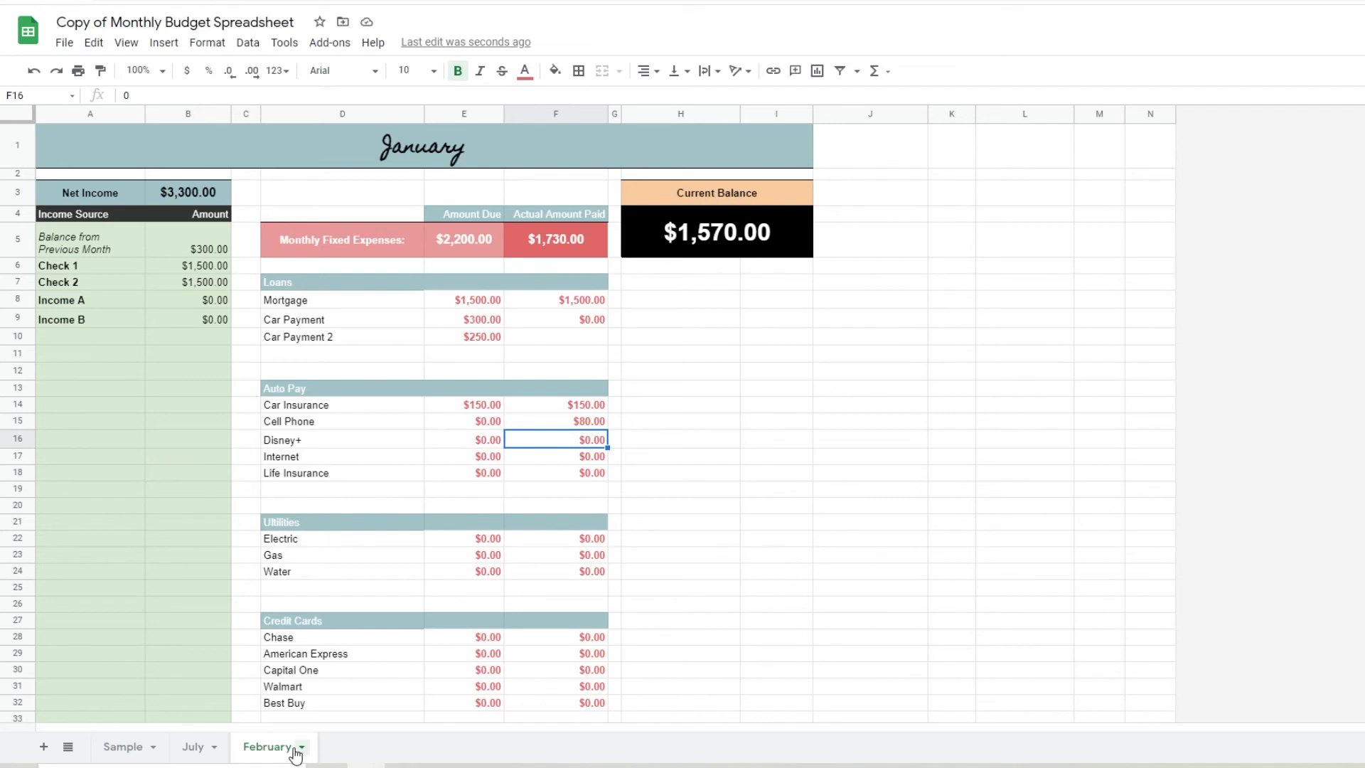
# Rename the July sheet as January
pyautogui.click(202, 752)
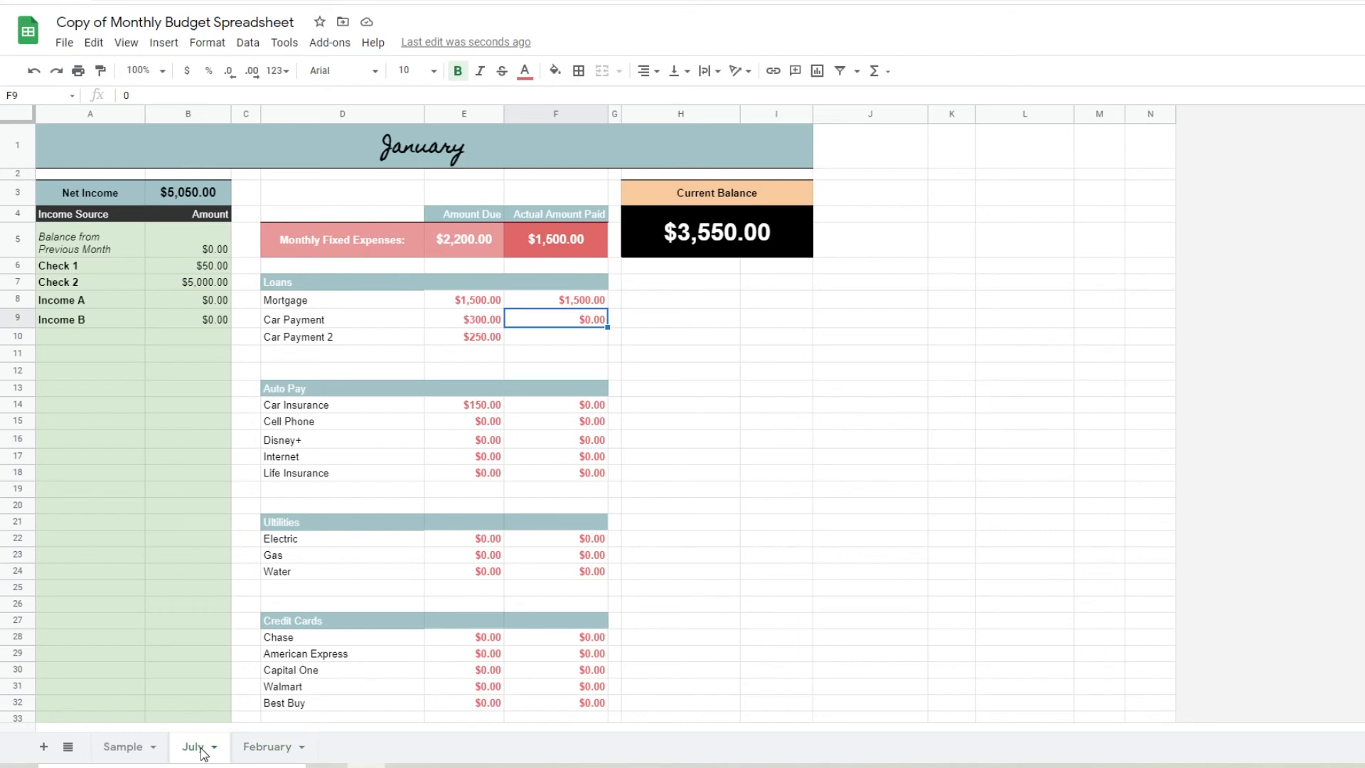
pyautogui.doubleClick(203, 752)
pyautogui.write('jnau')
pyautogui.press('BackSpace')
pyautogui.press('BackSpace')
pyautogui.press('BackSpace')
pyautogui.press('BackSpace')
pyautogui.write('January')
pyautogui.press('Return')
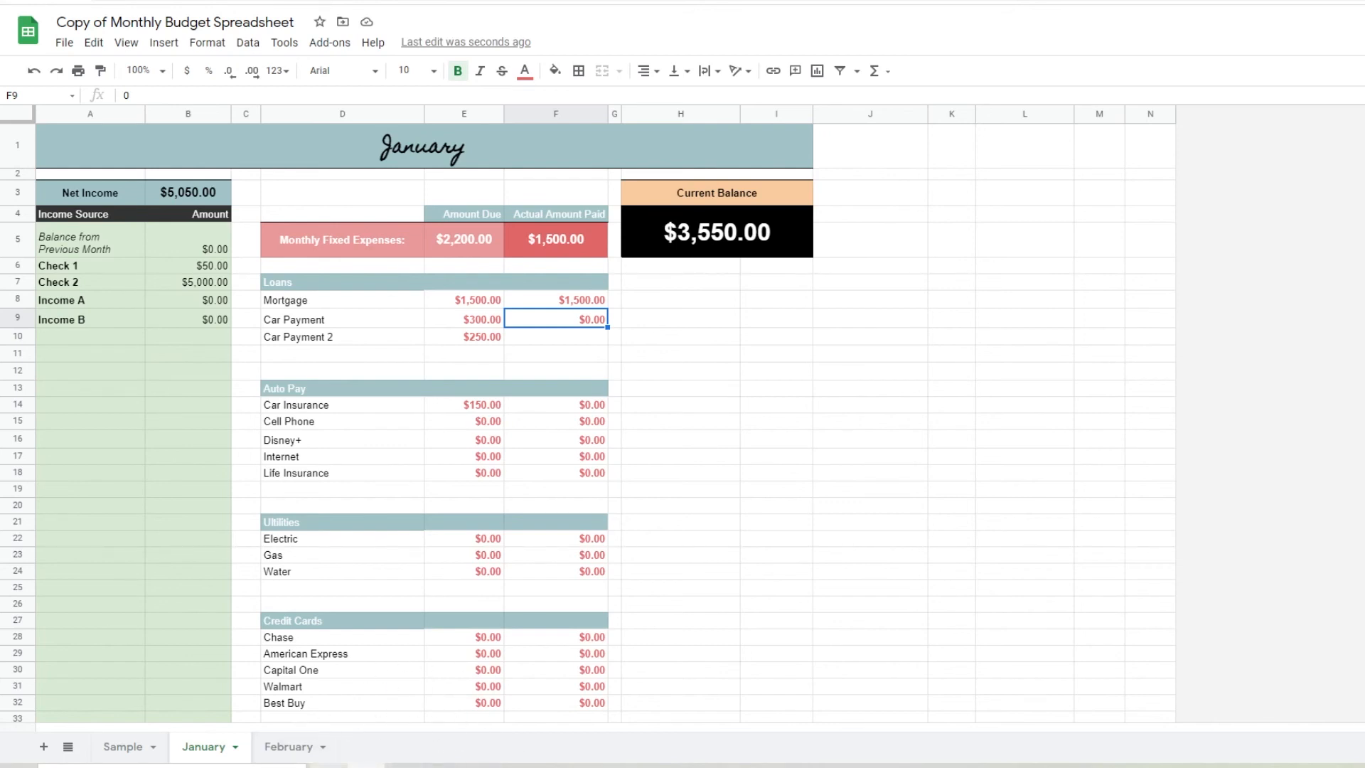
# Replace the banner title on the February sheet with "Frbruary"
pyautogui.click(290, 746)
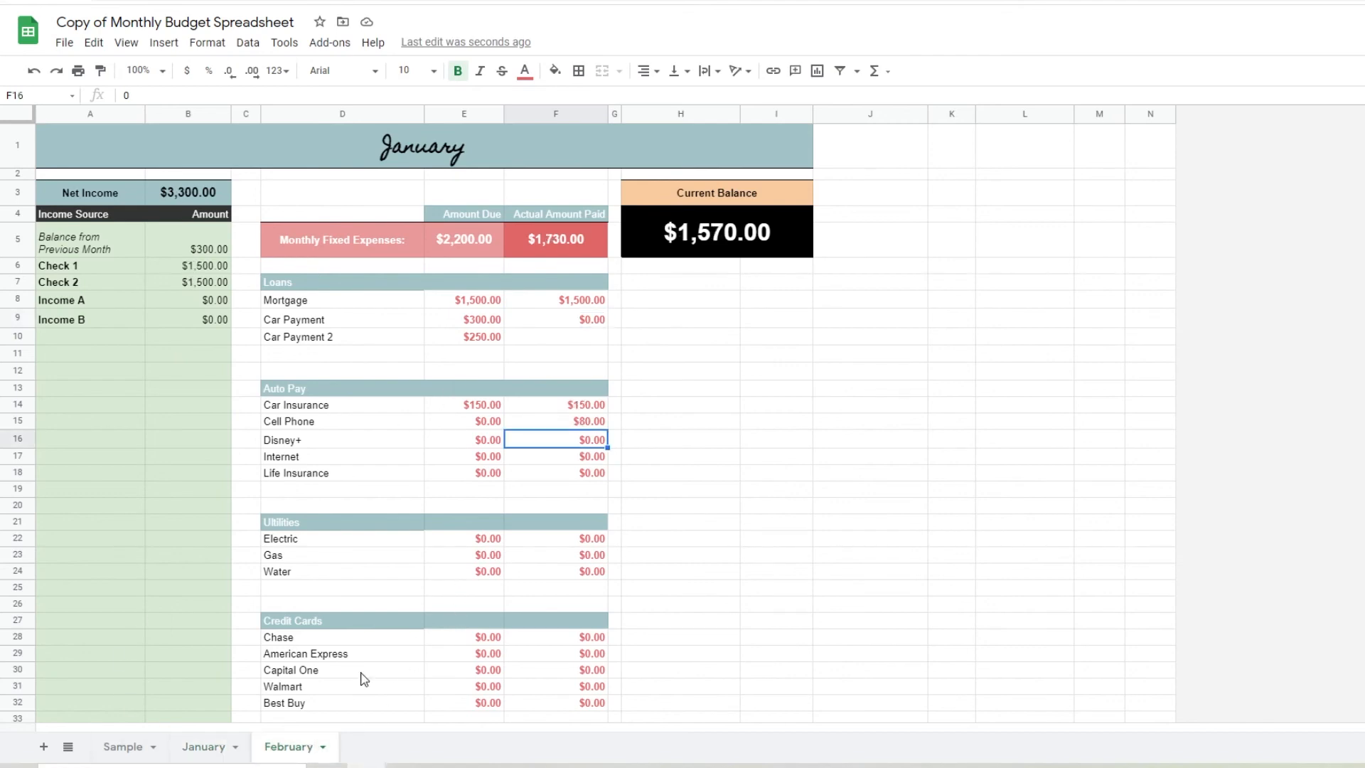
pyautogui.doubleClick(455, 141)
pyautogui.moveTo(465, 147); pyautogui.dragTo(316, 117)
pyautogui.write('Frbrua')
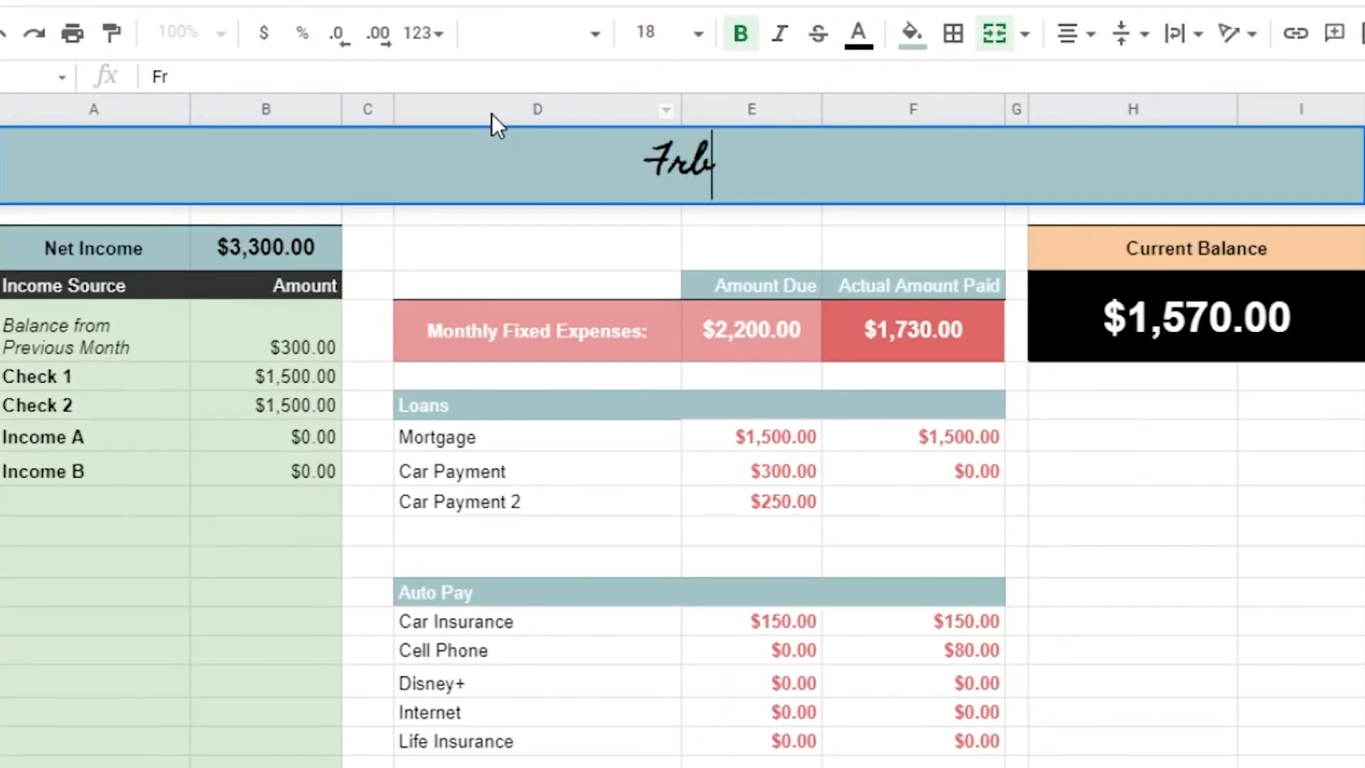
pyautogui.write('ry')
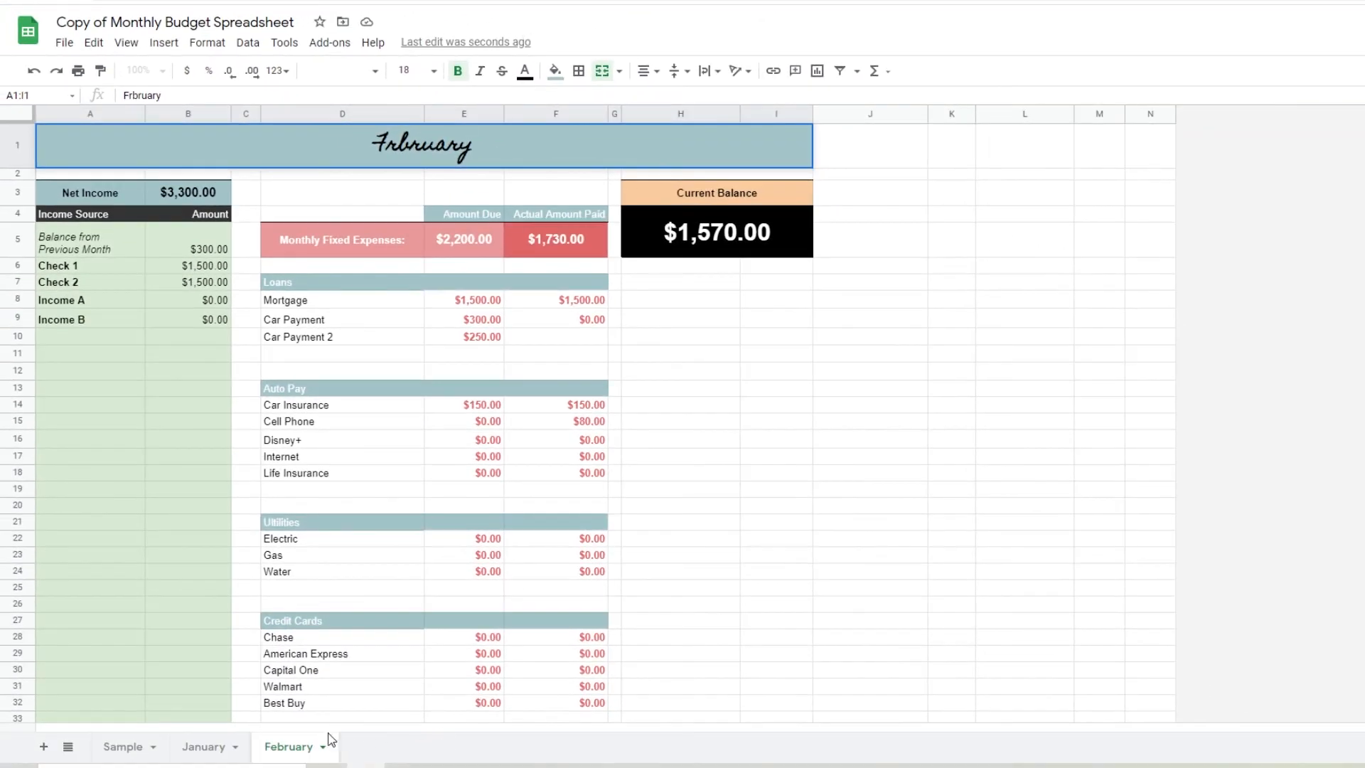
# Duplicate the January sheet as a new sheet named March, placed after February
pyautogui.rightClick(213, 753)
pyautogui.click(228, 506)
pyautogui.moveTo(318, 752); pyautogui.dragTo(399, 749)
pyautogui.doubleClick(399, 746)
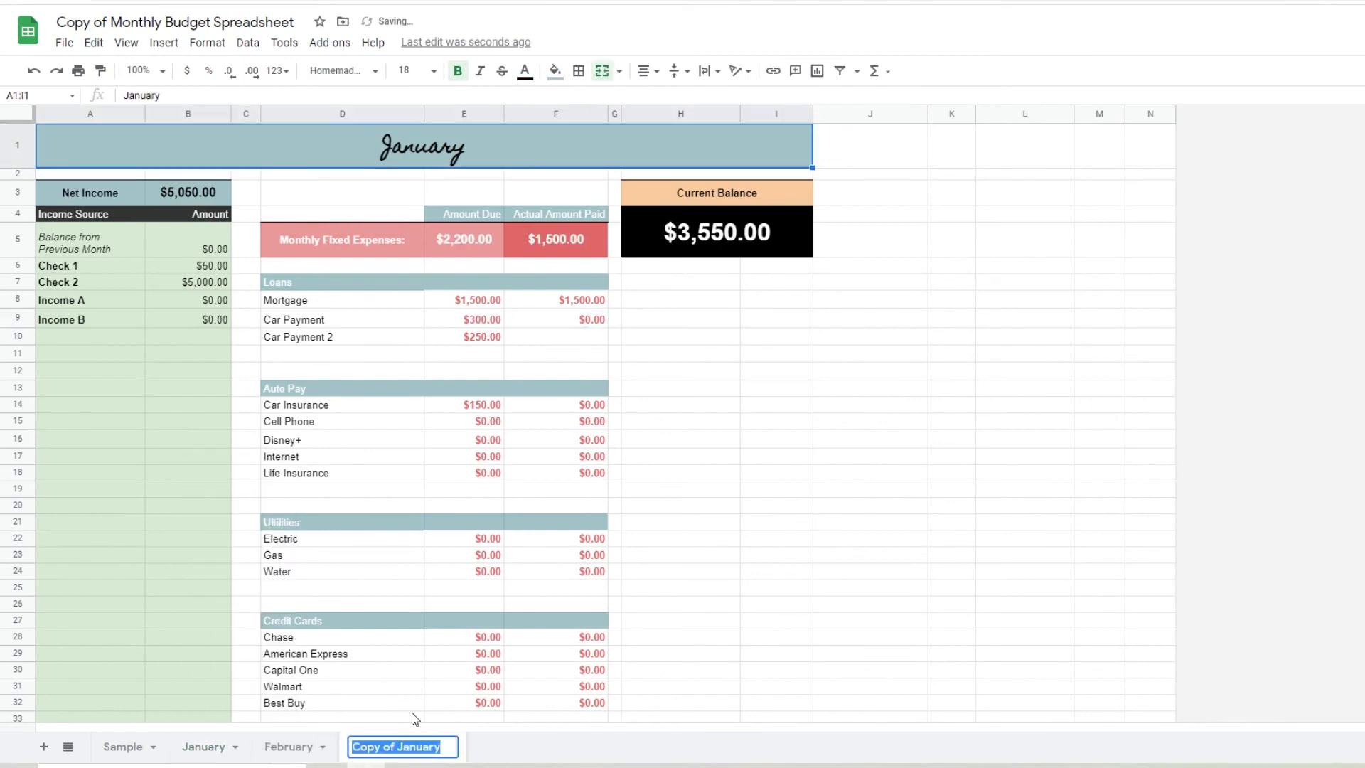
pyautogui.write('March')
pyautogui.click(437, 706)
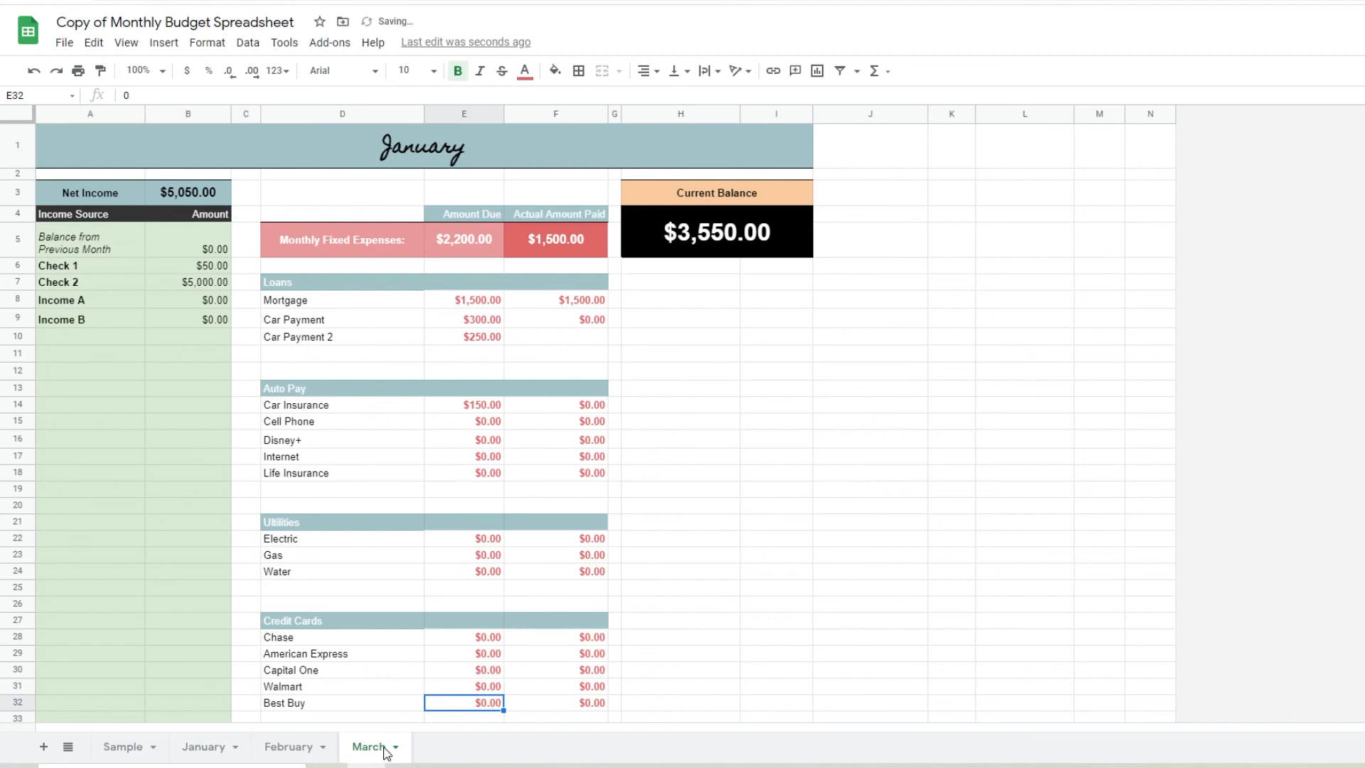
# Replace the banner title on the March sheet with "March"
pyautogui.click(206, 748)
pyautogui.click(286, 748)
pyautogui.click(346, 748)
pyautogui.click(437, 147)
pyautogui.doubleClick(437, 147)
pyautogui.doubleClick(437, 147)
pyautogui.write('March')
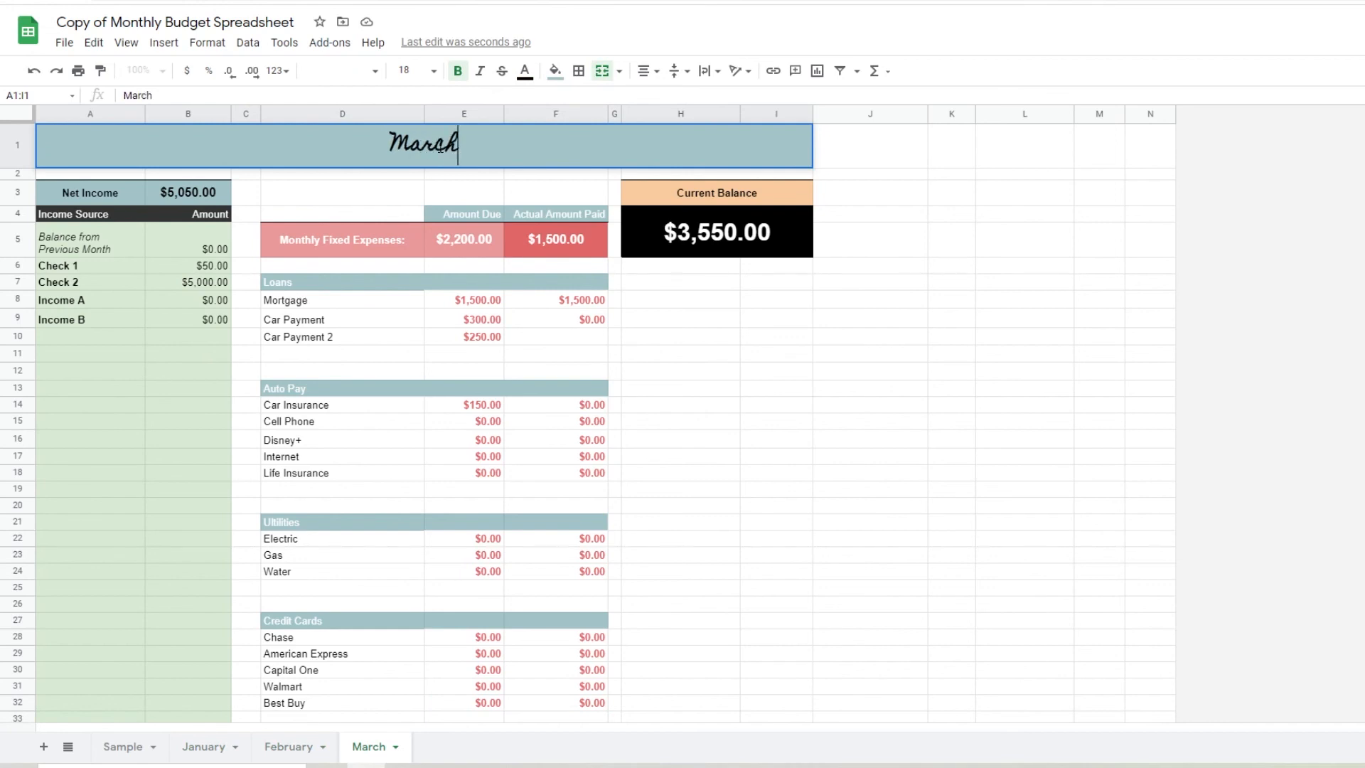
pyautogui.press('Return')
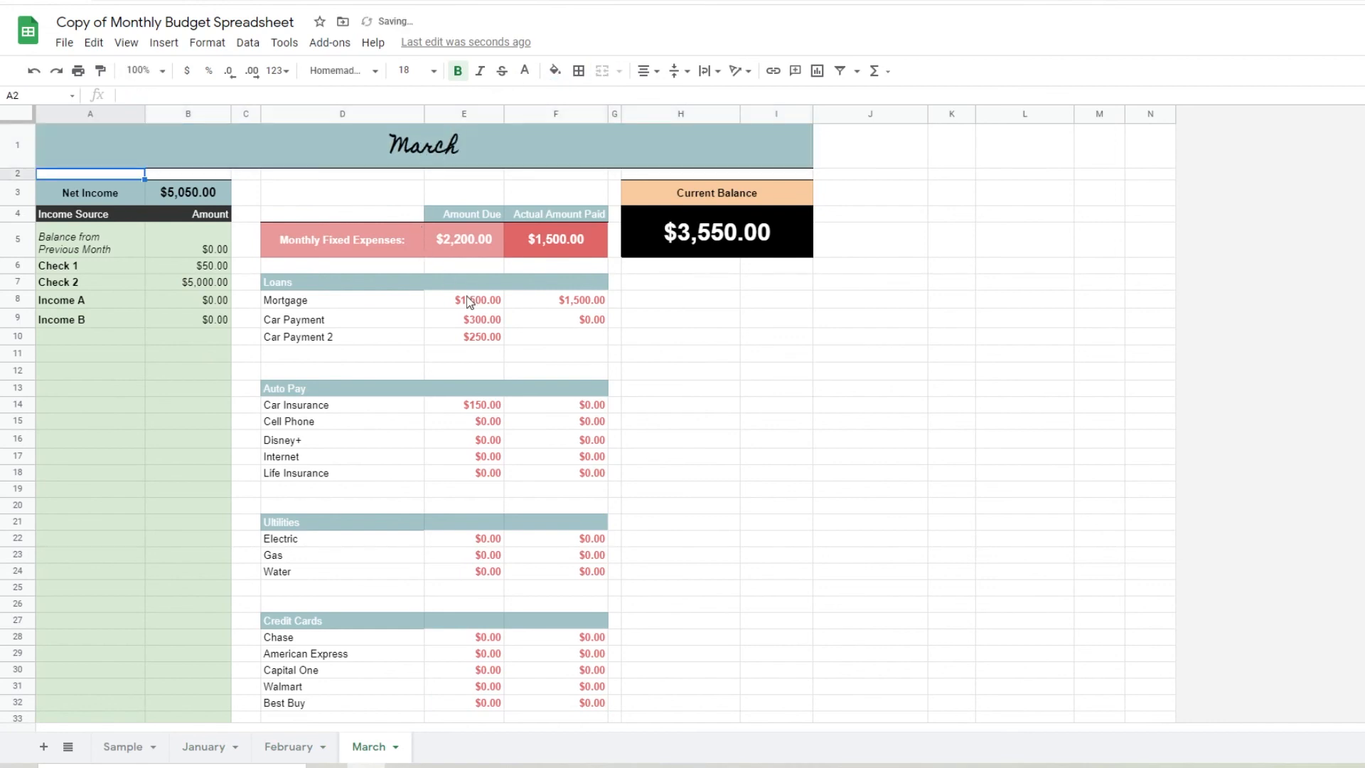